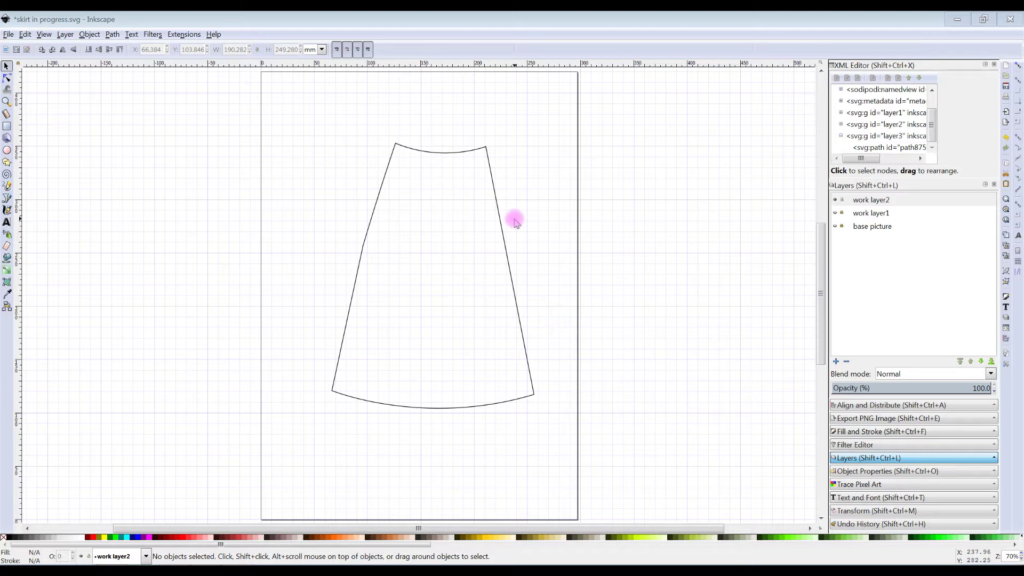
Rotate the skirt pattern outline clockwise until its straight right edge stands vertical.
click(488, 156)
click(487, 156)
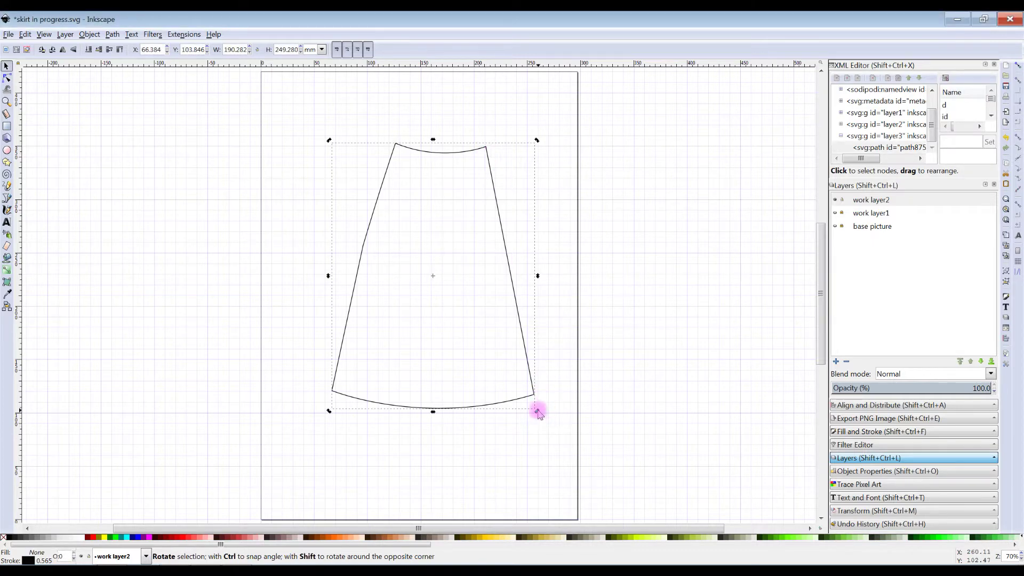
drag(537, 412, 518, 432)
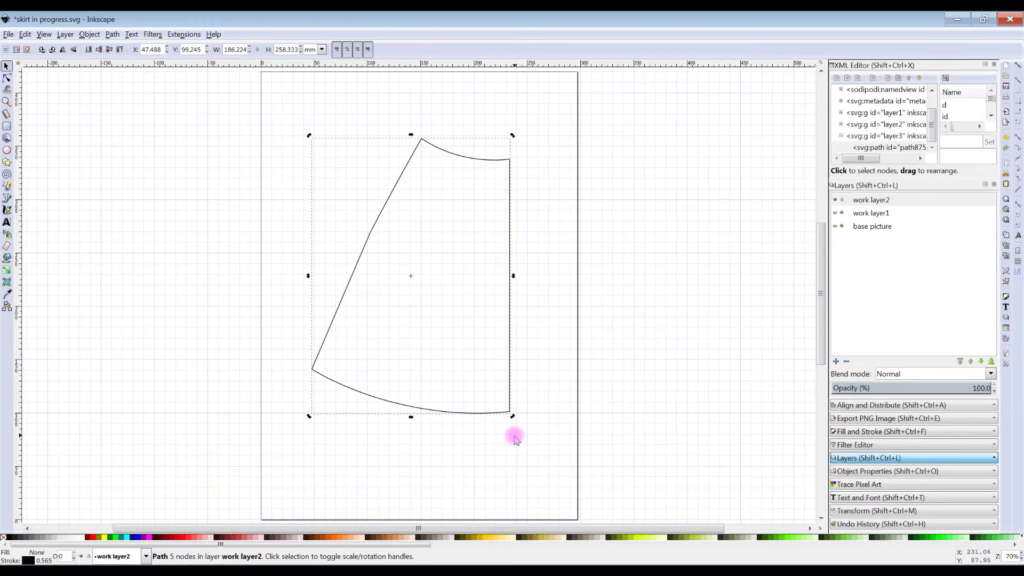
click(527, 116)
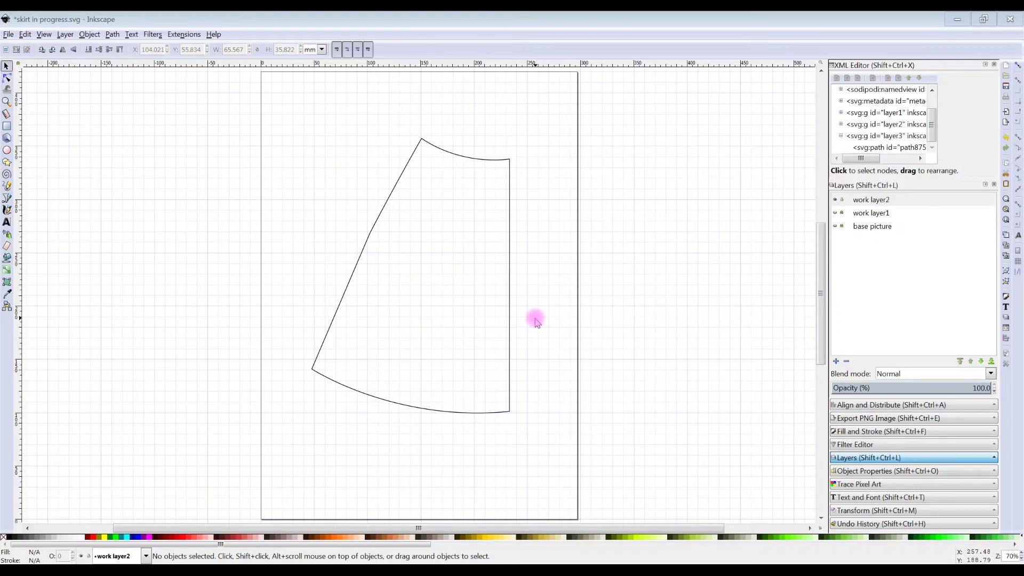
Review the Inset/Outset distance and its available units in the Steps section of the Behavior preferences.
click(111, 35)
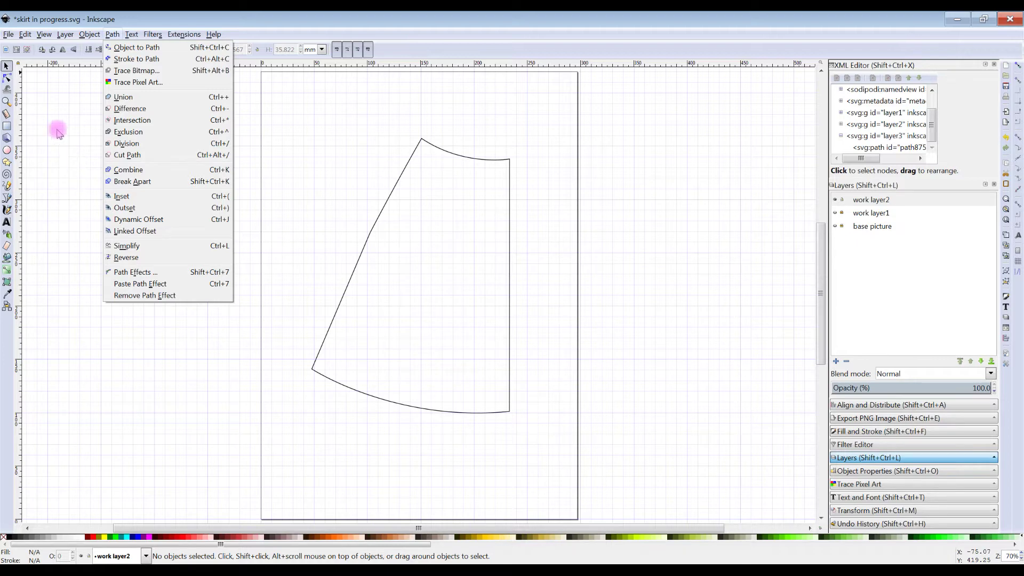
mouse_move(24, 35)
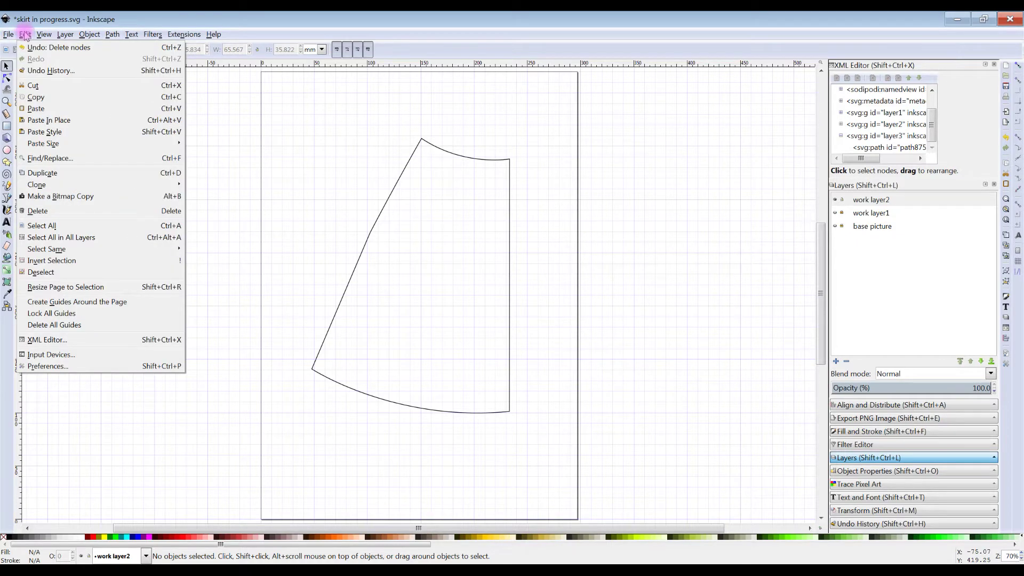
click(48, 367)
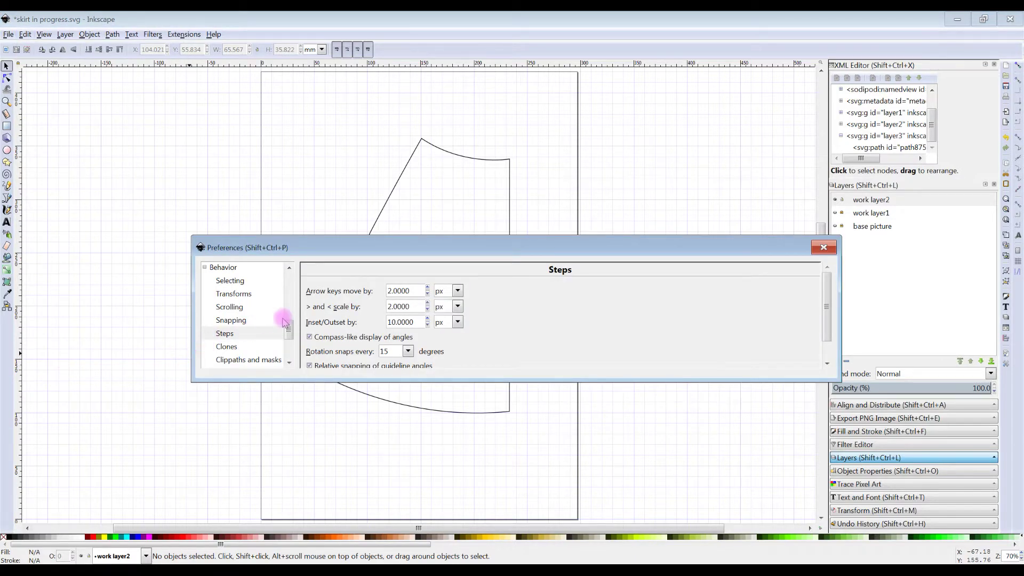
drag(287, 323, 283, 280)
click(223, 269)
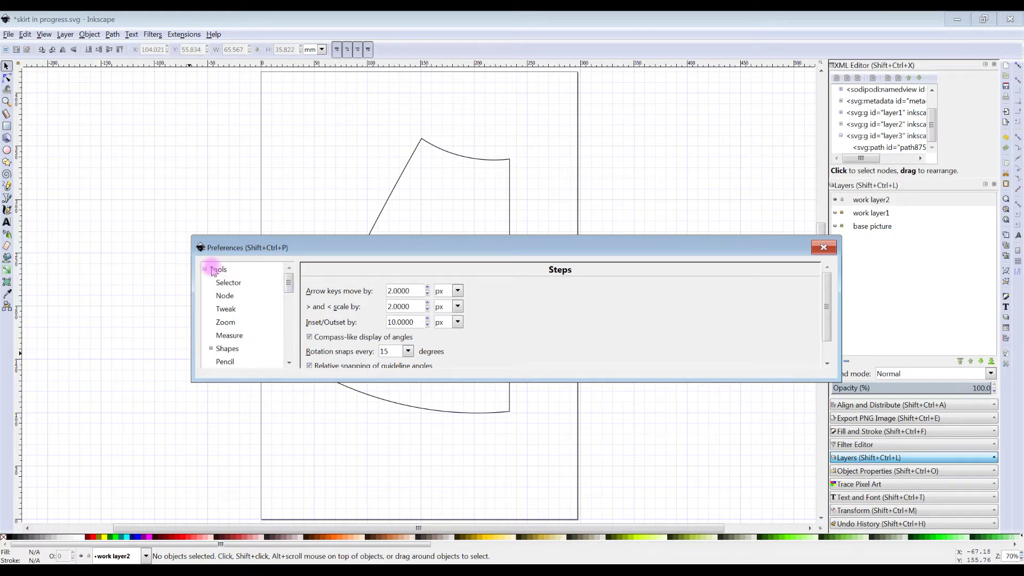
drag(286, 286, 291, 320)
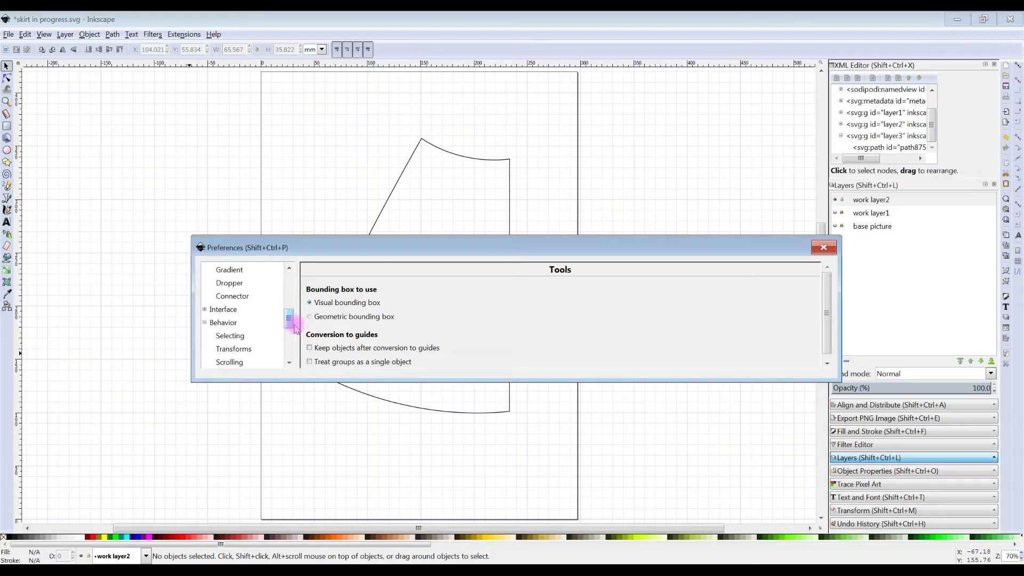
click(227, 326)
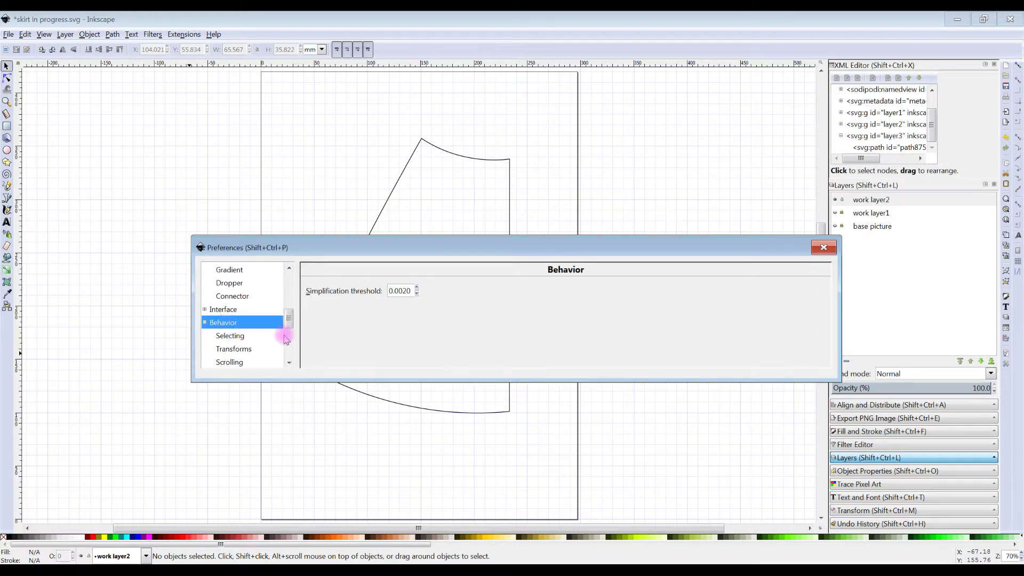
drag(289, 321, 291, 337)
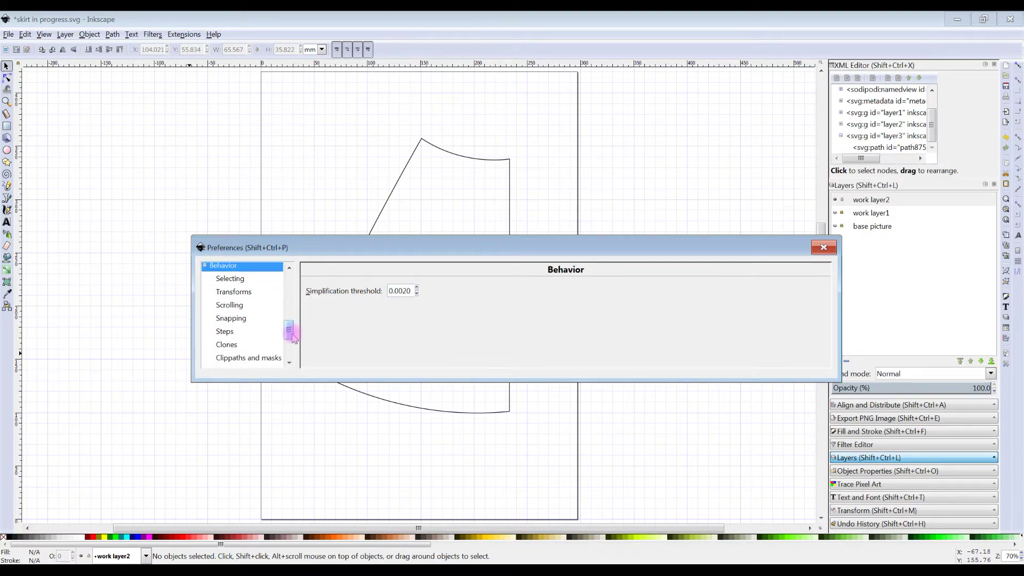
click(234, 335)
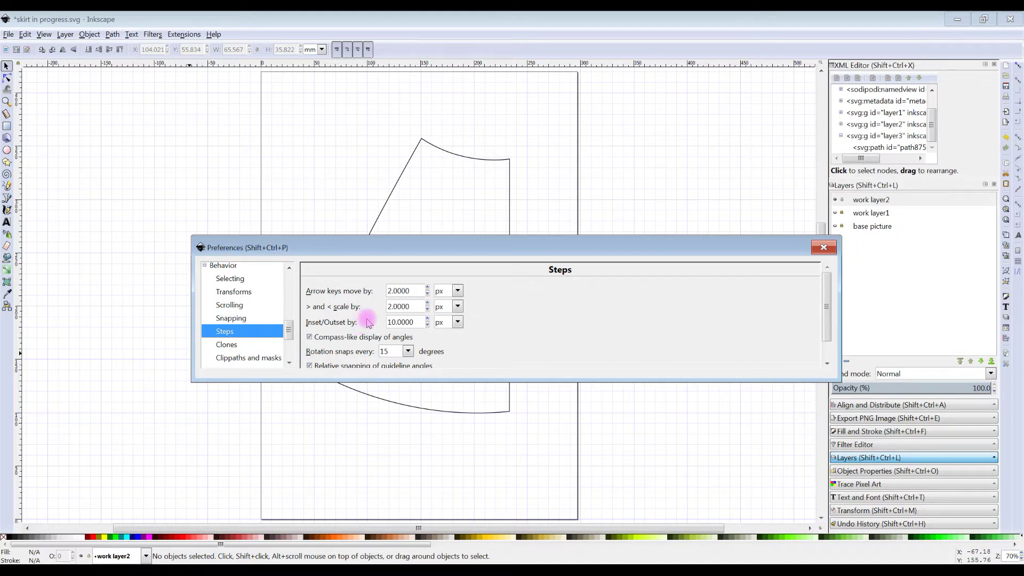
click(458, 323)
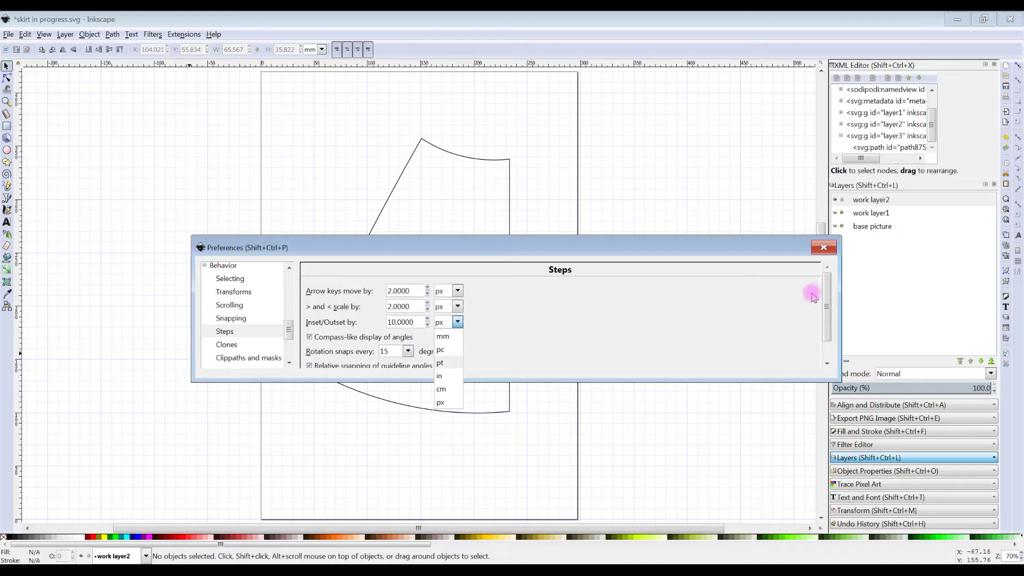
click(824, 250)
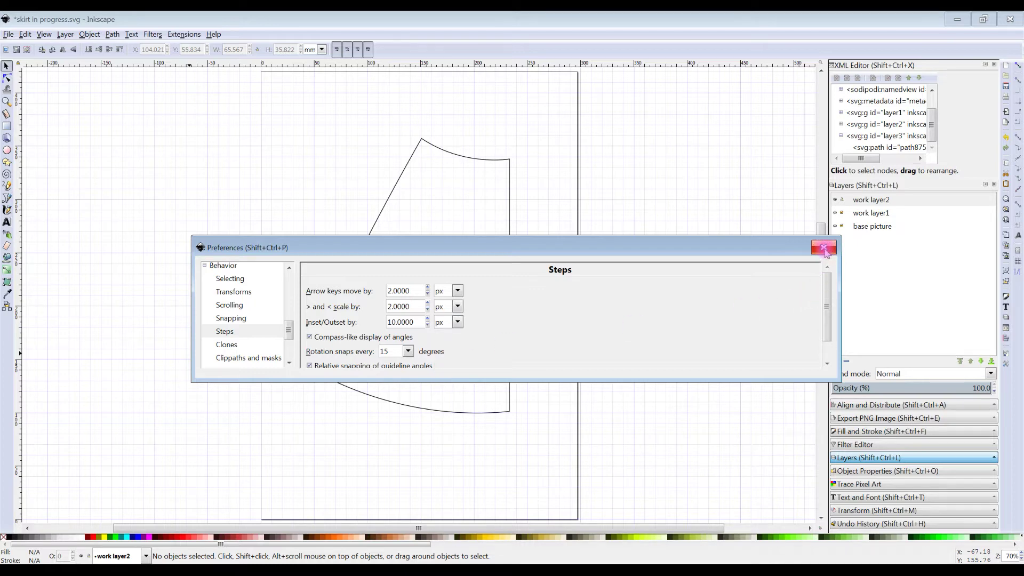
click(824, 250)
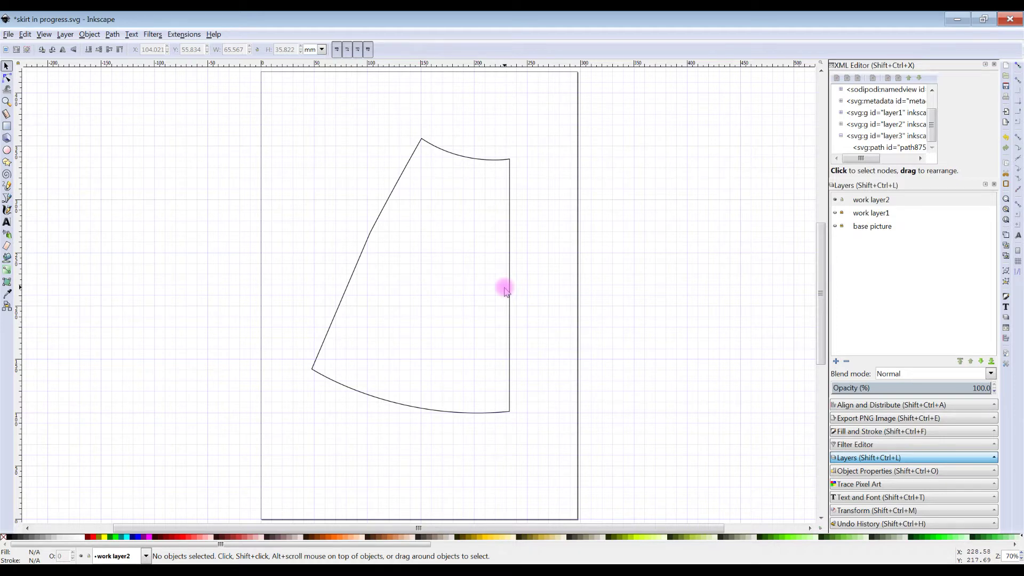
Paste a copy of the skirt outline in place and outset the copy to form a larger outer outline.
click(7, 66)
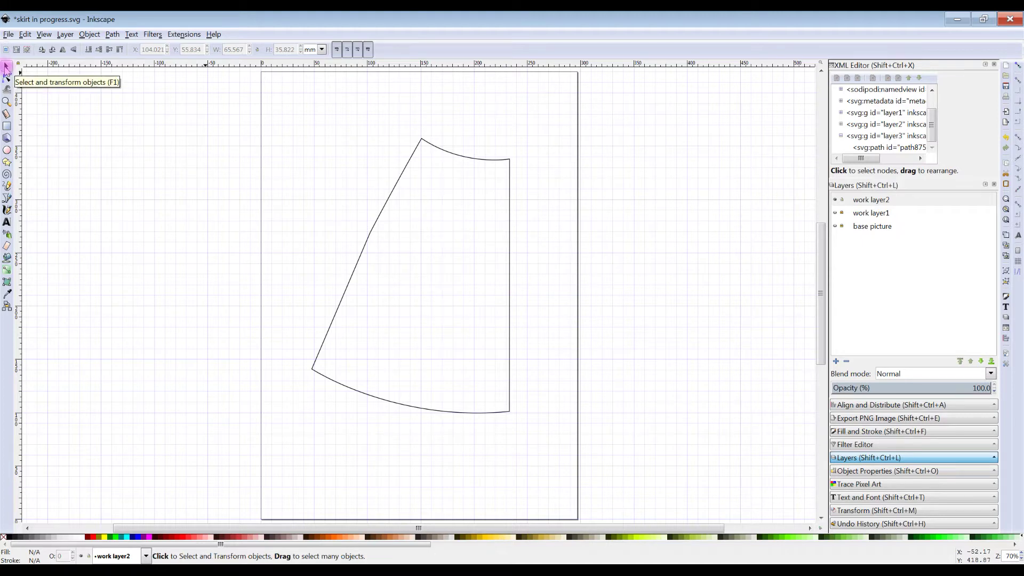
click(414, 159)
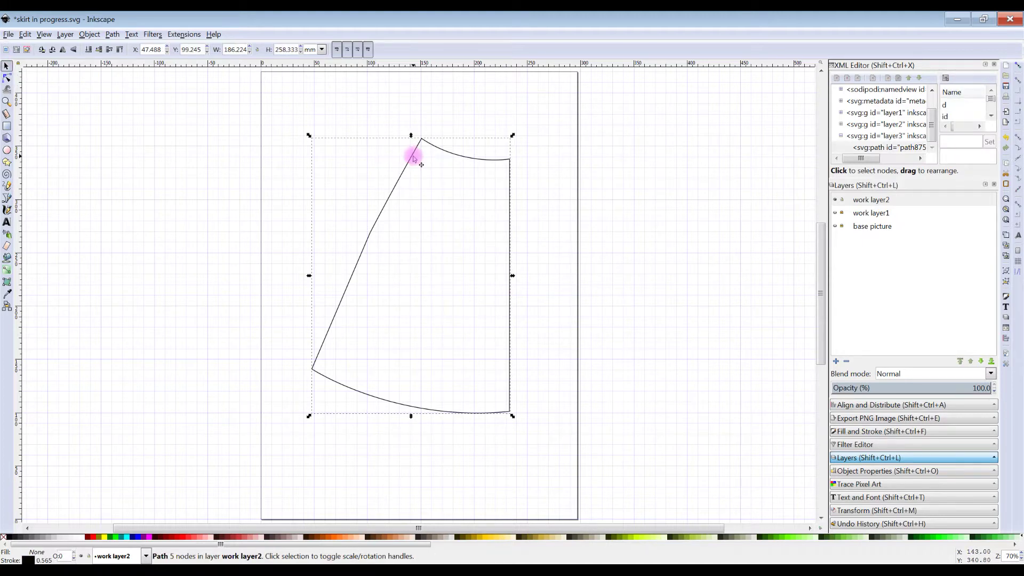
click(25, 34)
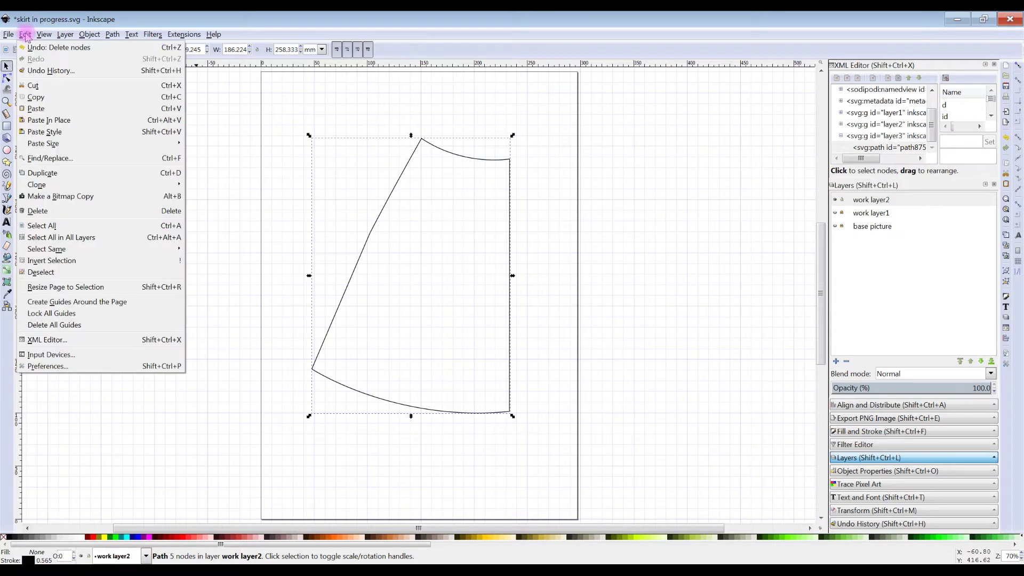
click(39, 98)
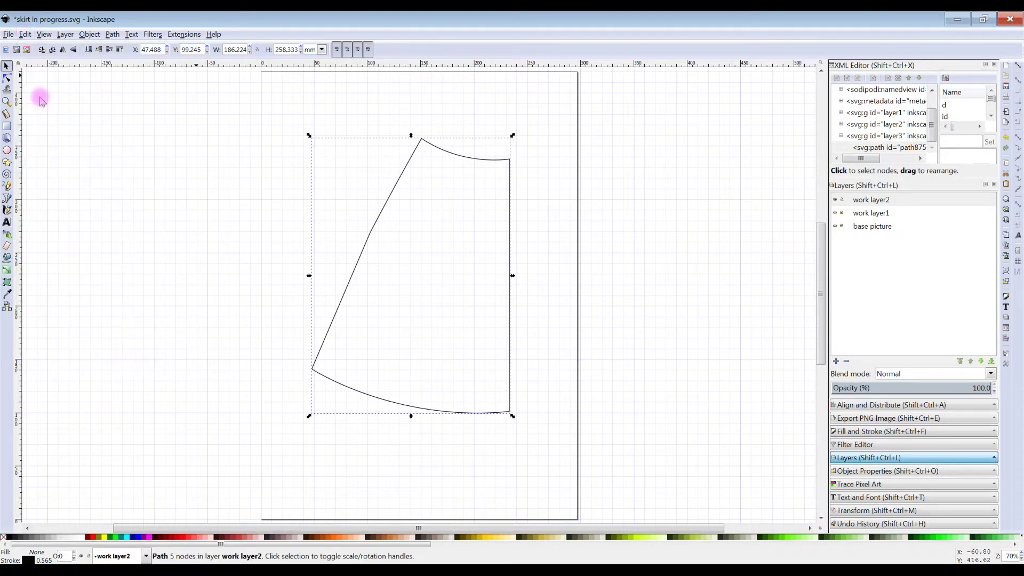
click(25, 35)
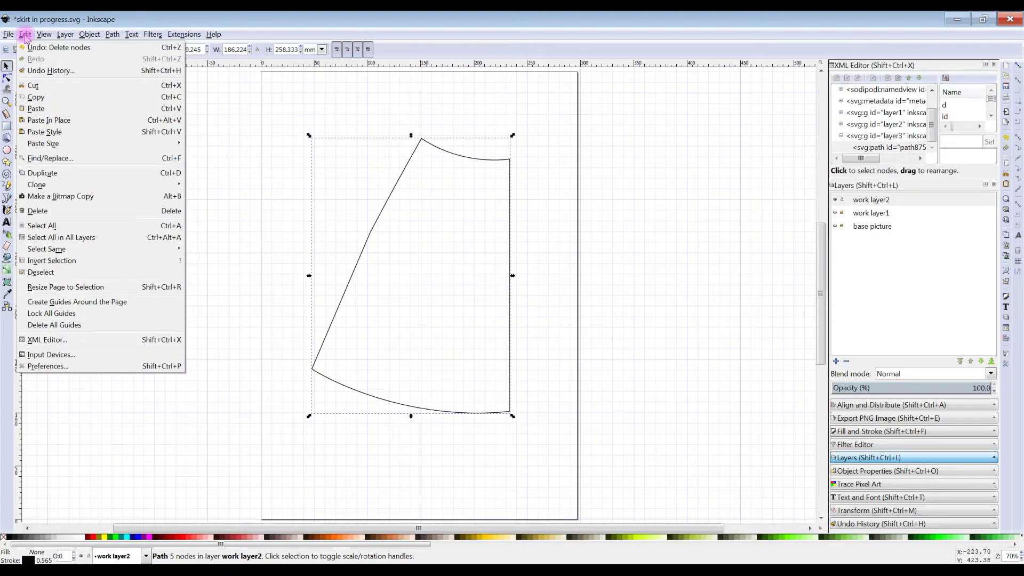
click(44, 122)
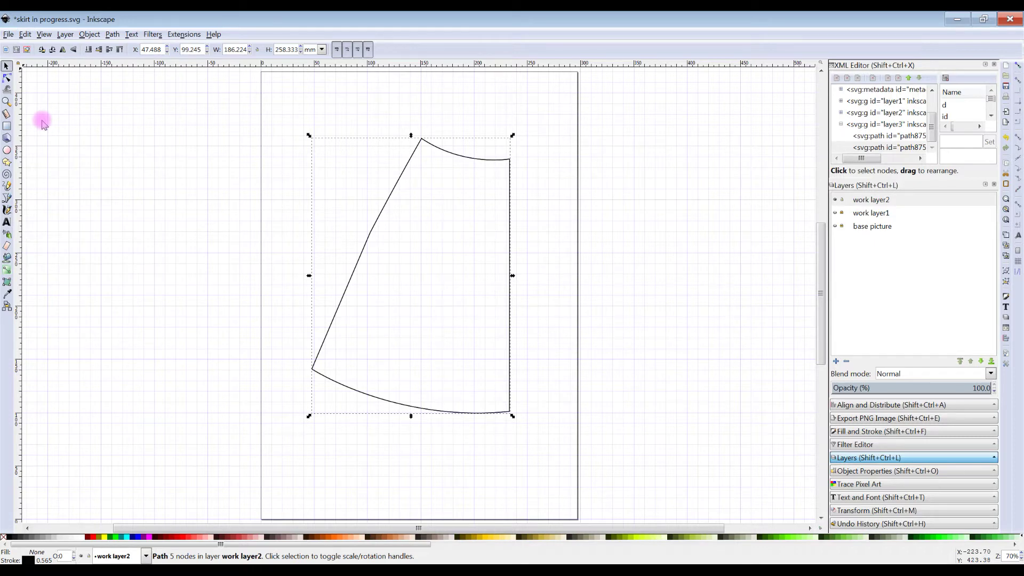
click(112, 34)
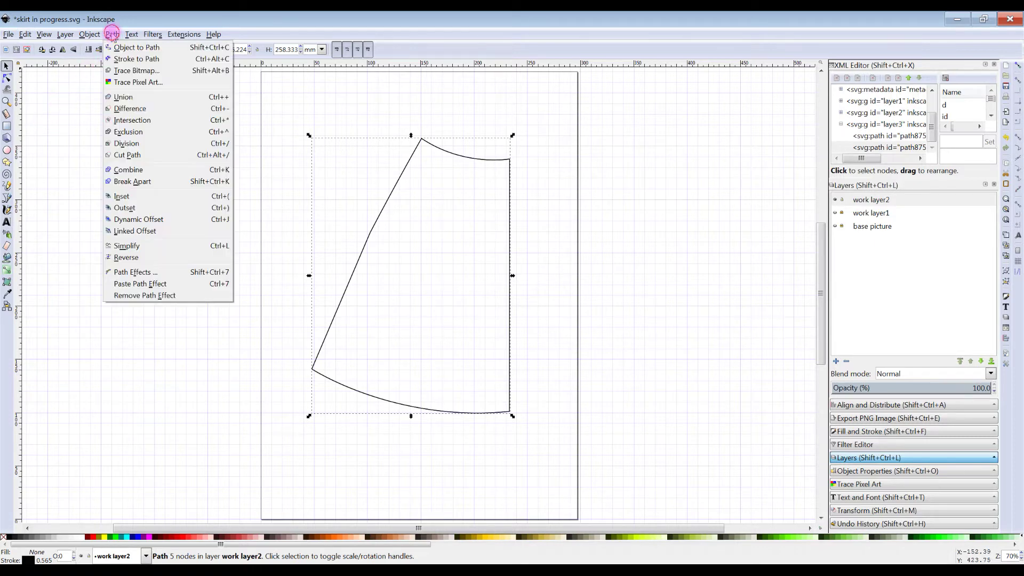
click(127, 208)
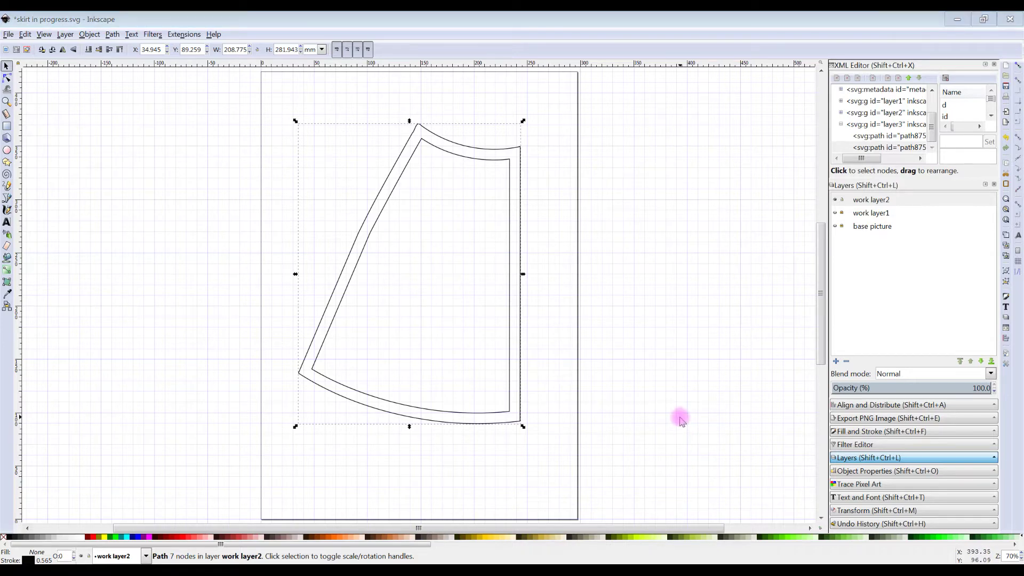
Give the outer skirt outline a 0.765 mm stroke width and a dashed line pattern.
click(859, 431)
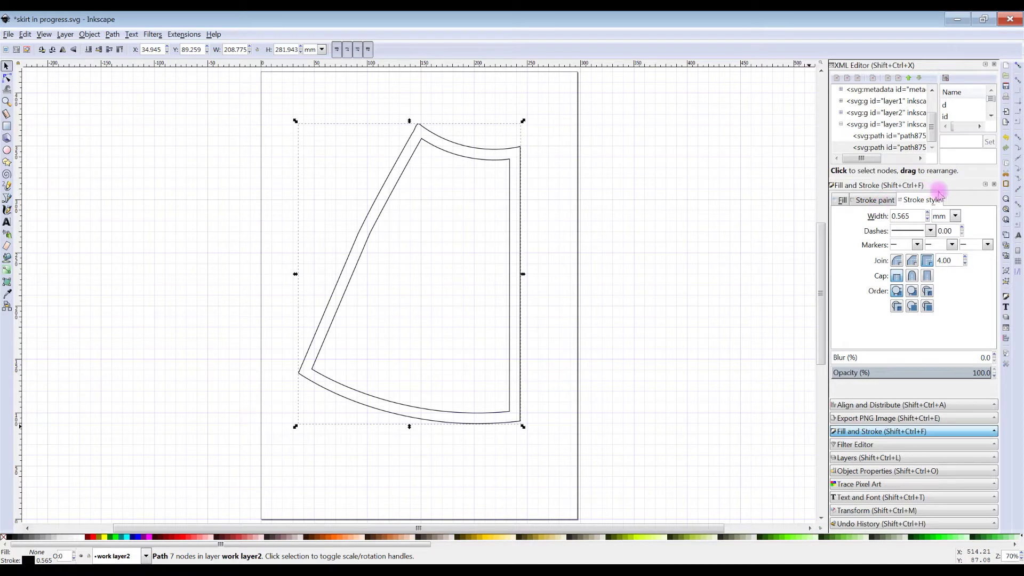
click(928, 212)
click(928, 213)
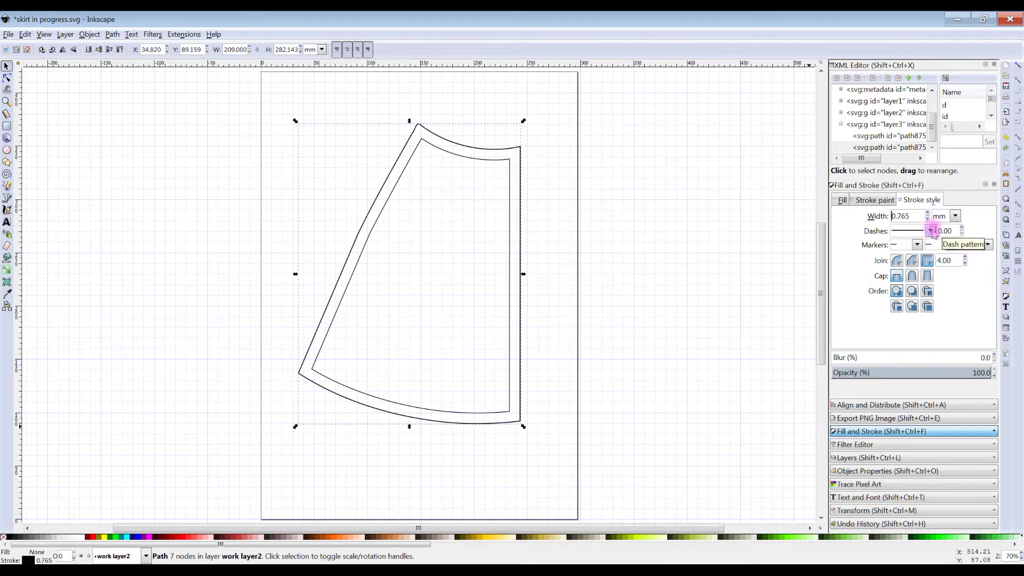
click(931, 230)
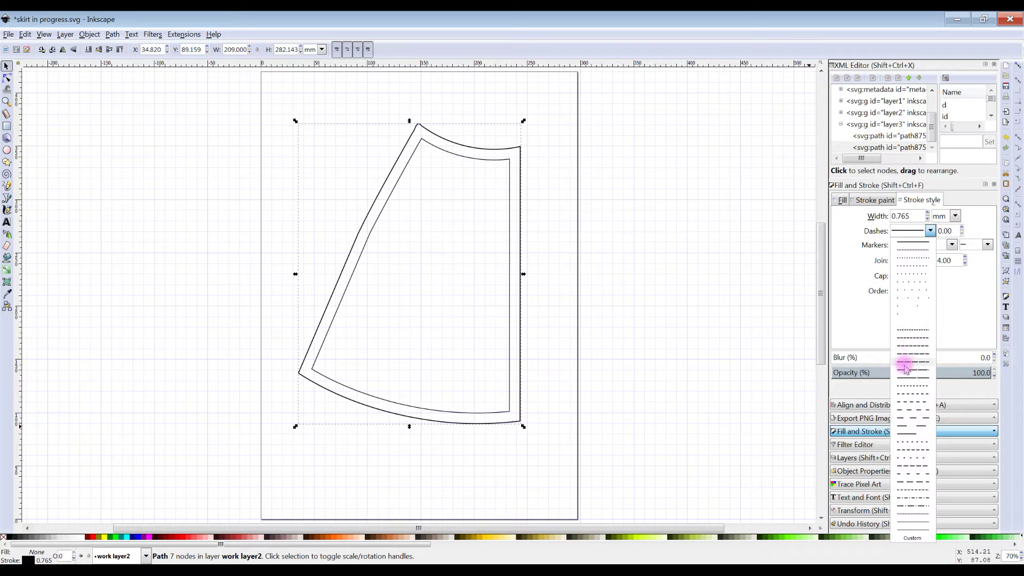
click(908, 404)
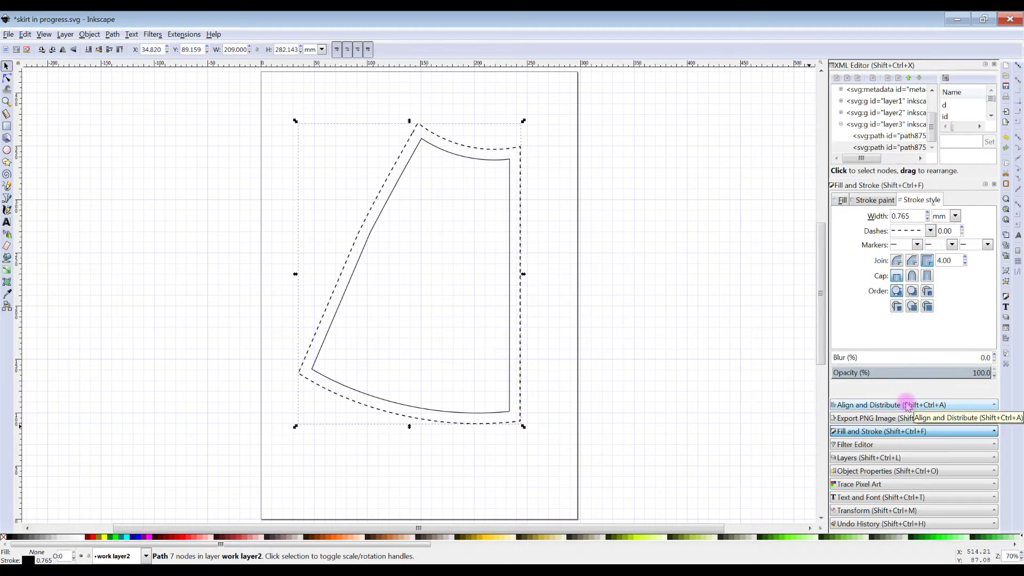
click(501, 101)
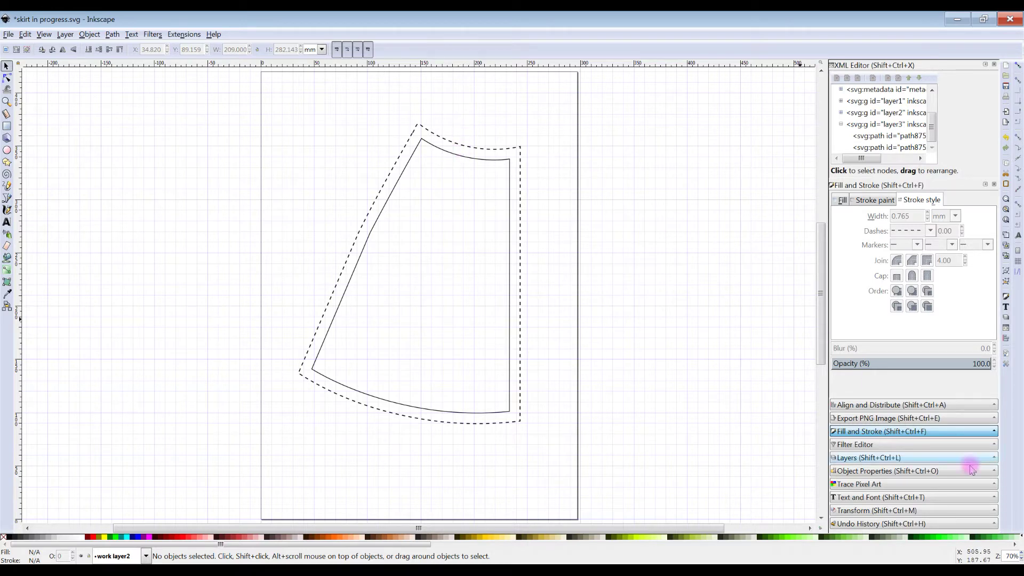
click(646, 327)
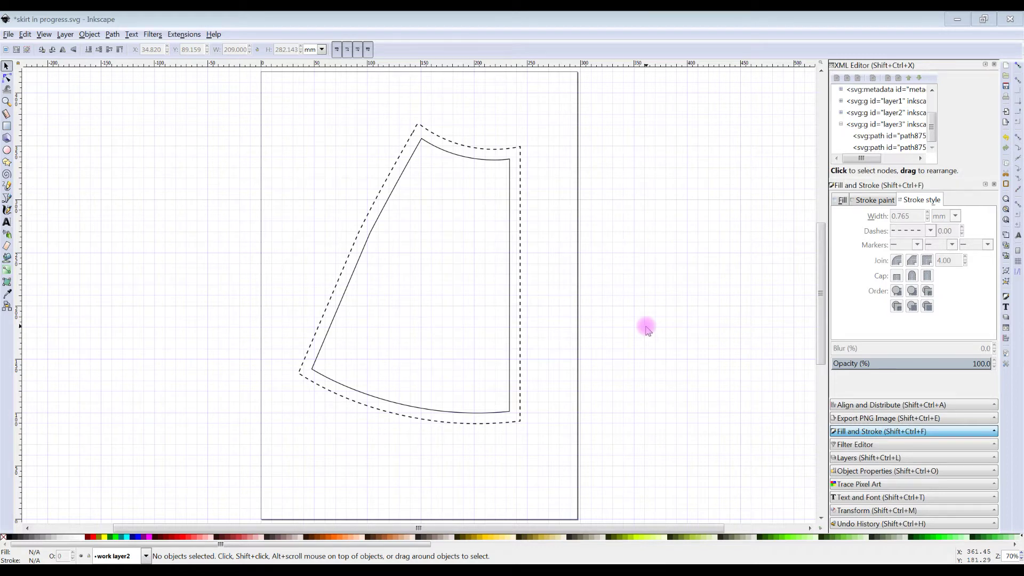
Break the dashed outline's path at the upper and lower corner nodes of its vertical right edge.
click(7, 78)
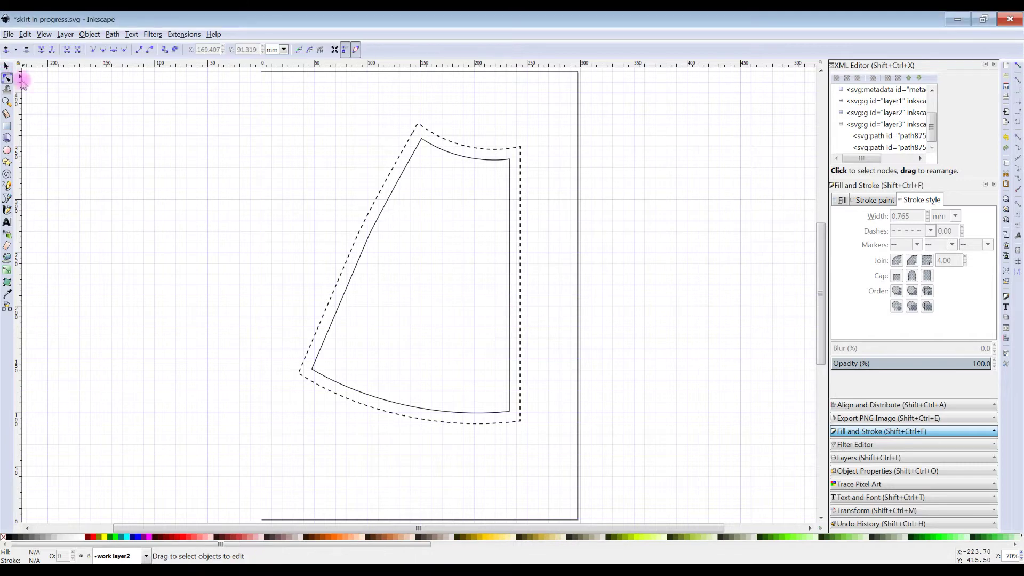
click(519, 148)
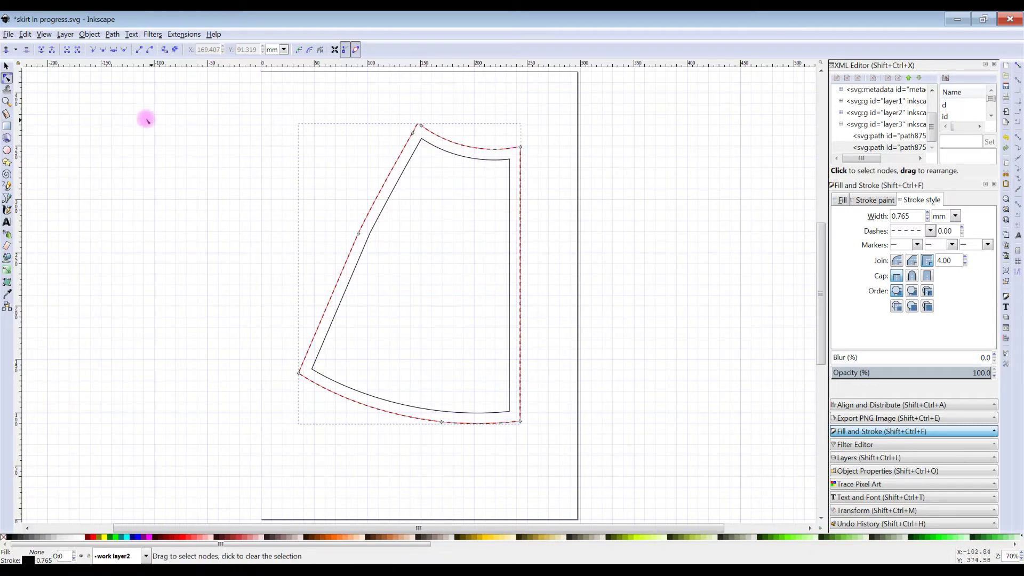
click(521, 148)
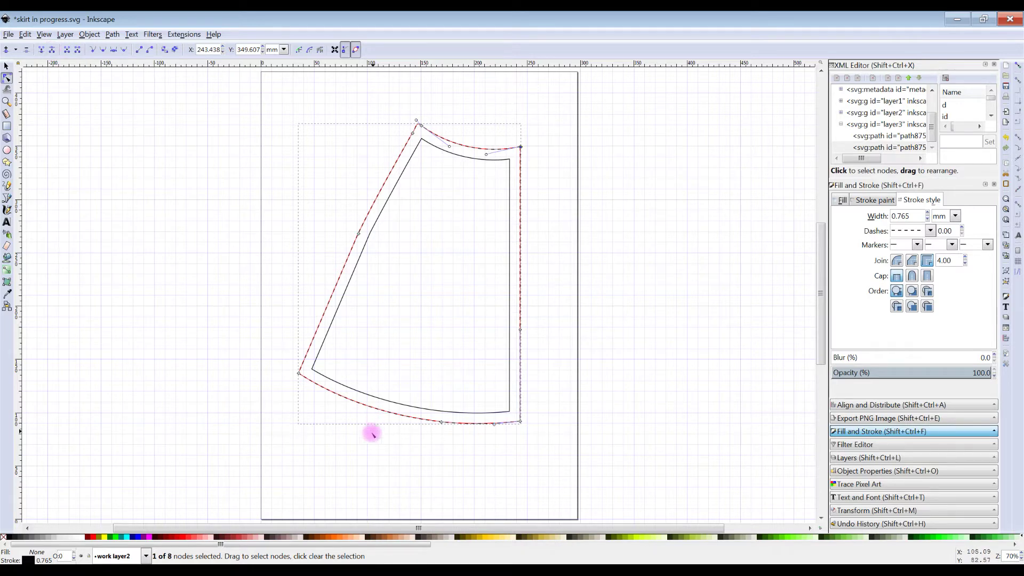
click(521, 423)
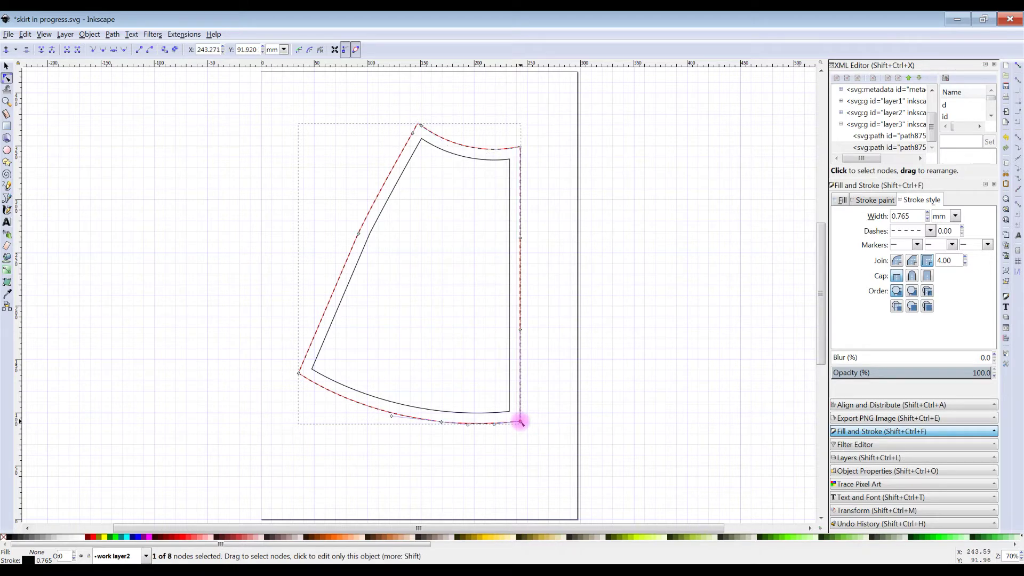
click(52, 50)
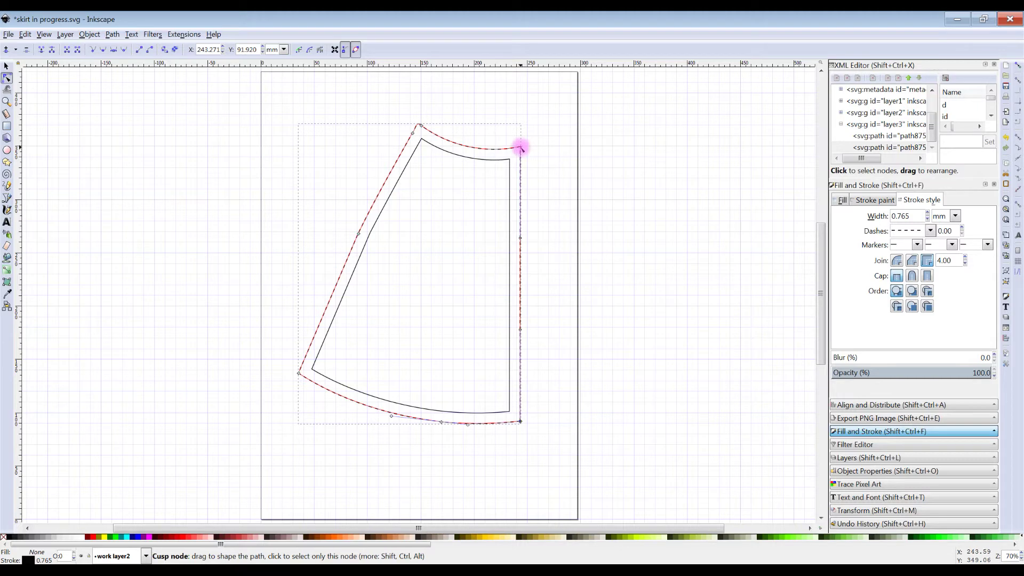
Pull the dashed outline's broken vertical edge away from the skirt at both ends and delete that loose segment.
drag(520, 148, 517, 145)
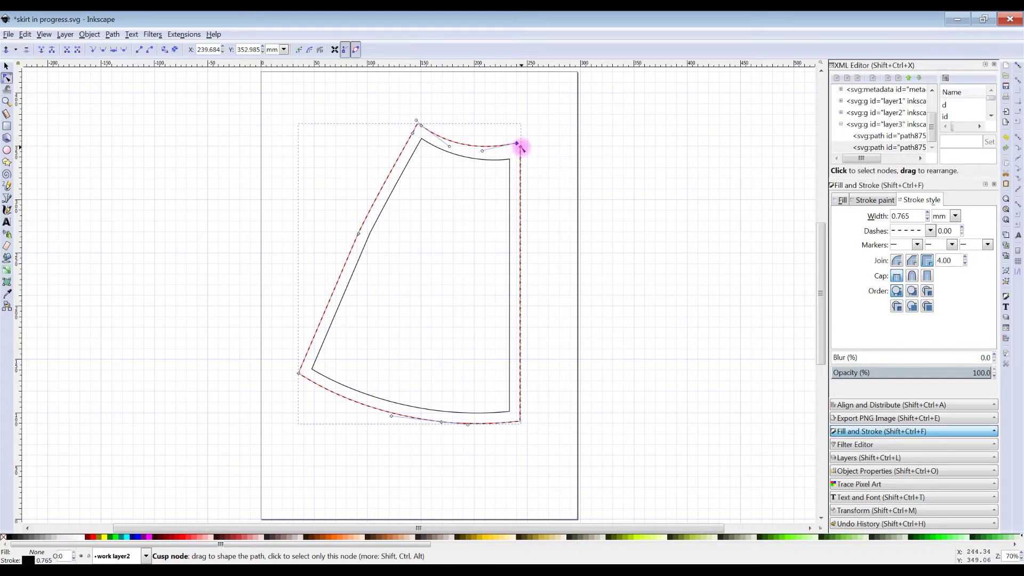
drag(520, 146, 556, 157)
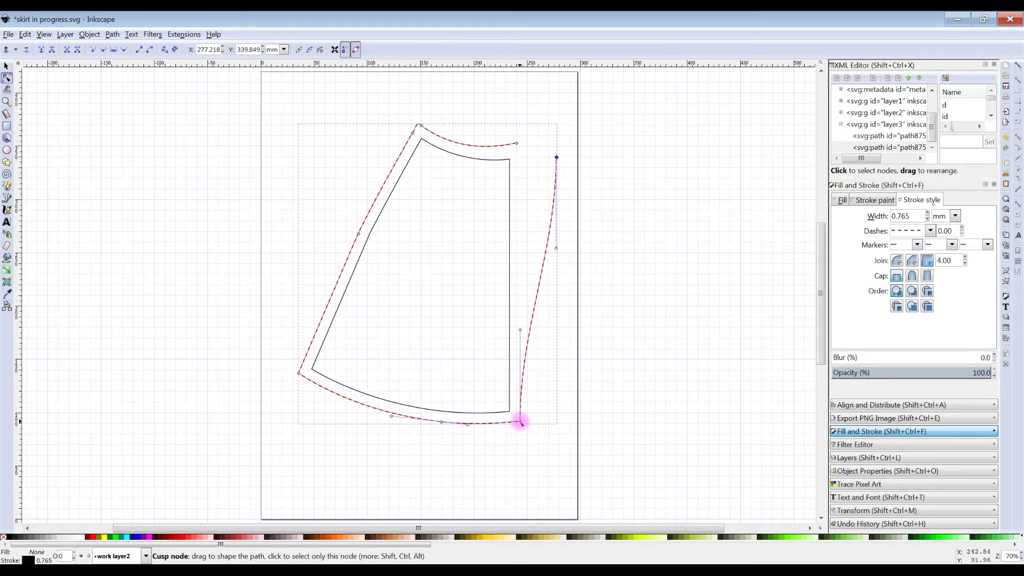
drag(520, 422, 559, 415)
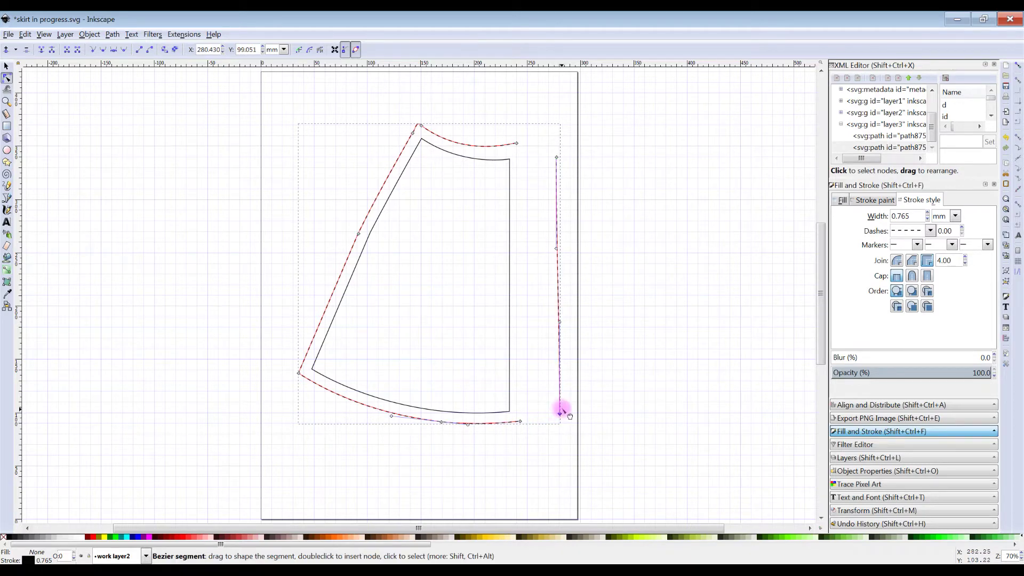
key(shift+ctrl+h)
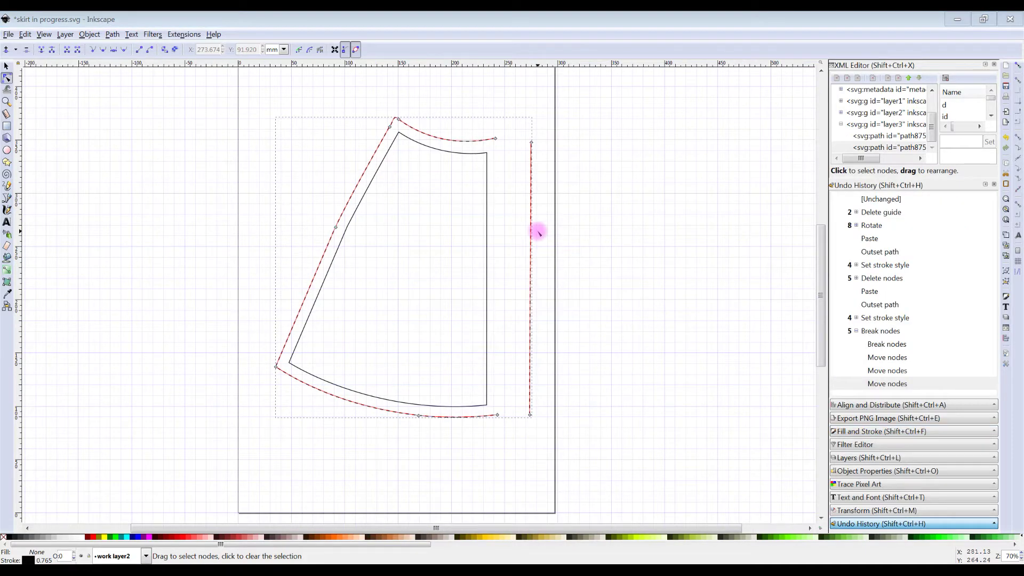
click(532, 143)
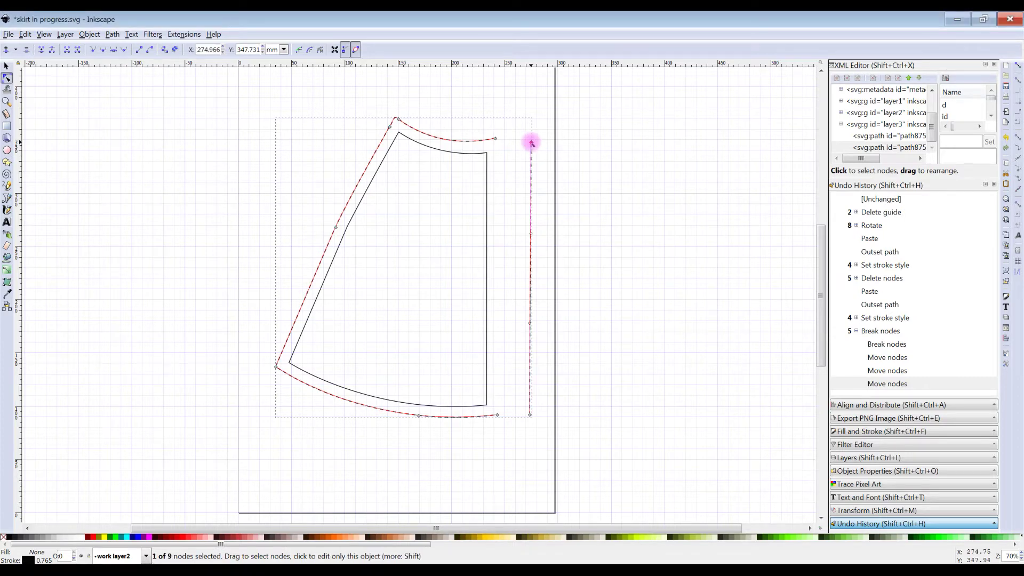
key(Delete)
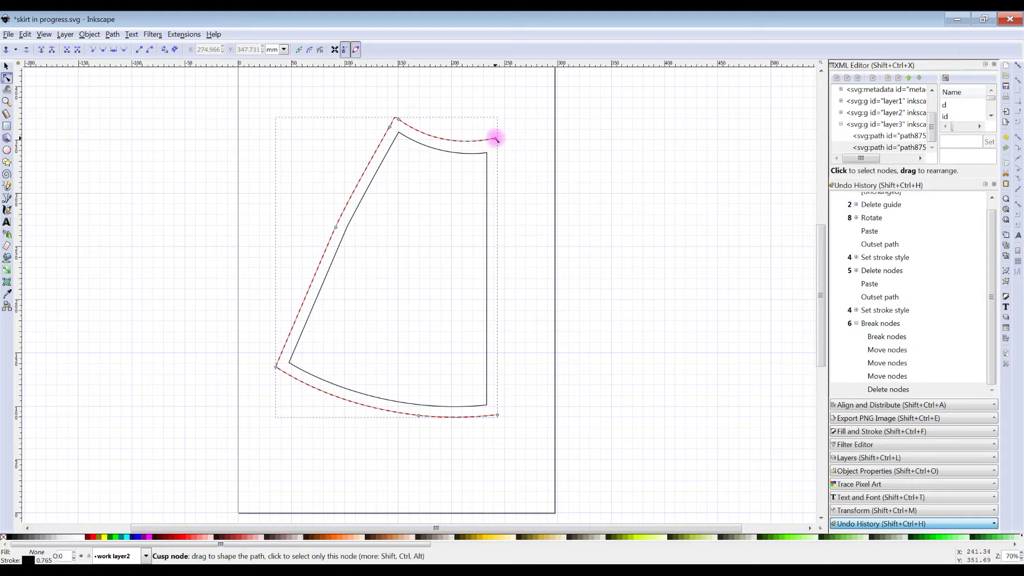
Move the dashed outline's open upper and lower end nodes inward to line up with the skirt's vertical edge.
mouse_move(496, 140)
mouse_down()
mouse_move(452, 149)
mouse_move(486, 144)
mouse_up()
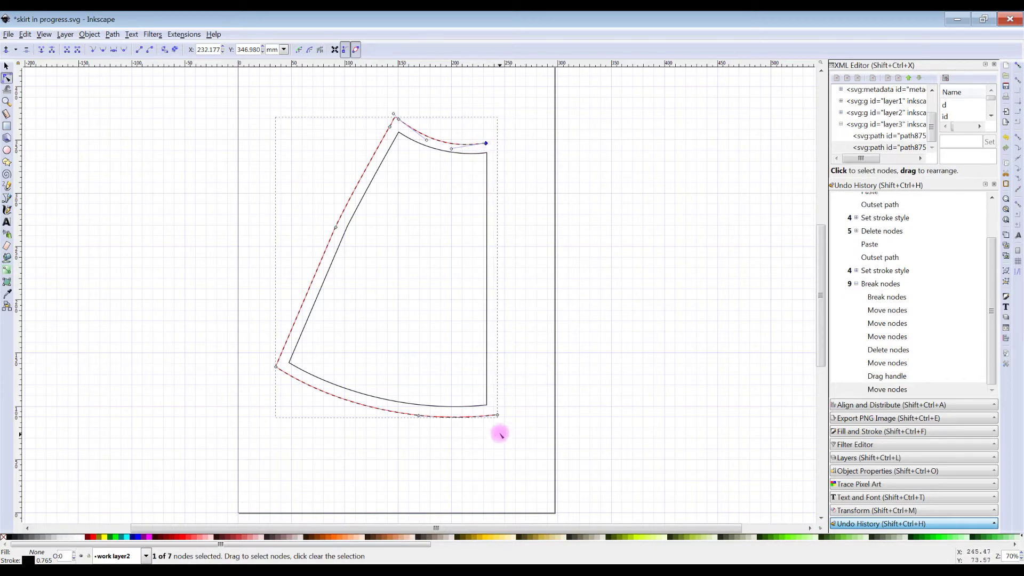
drag(499, 416, 486, 416)
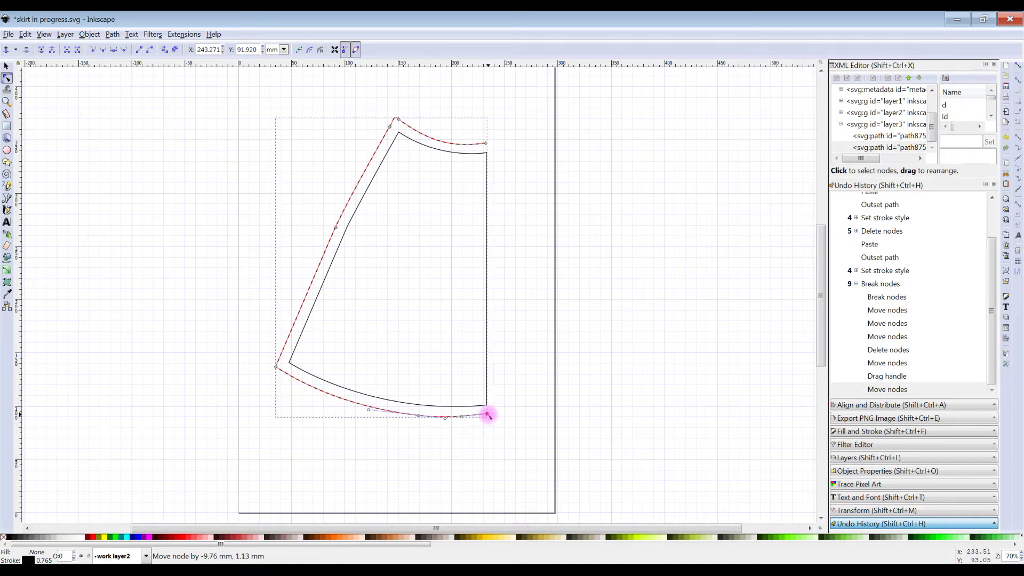
drag(488, 417, 488, 416)
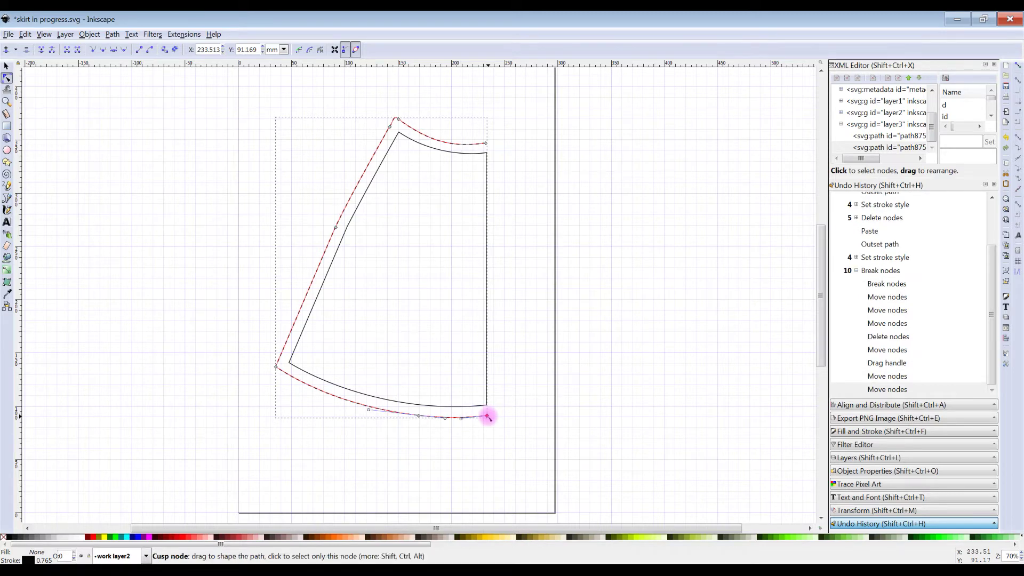
click(499, 104)
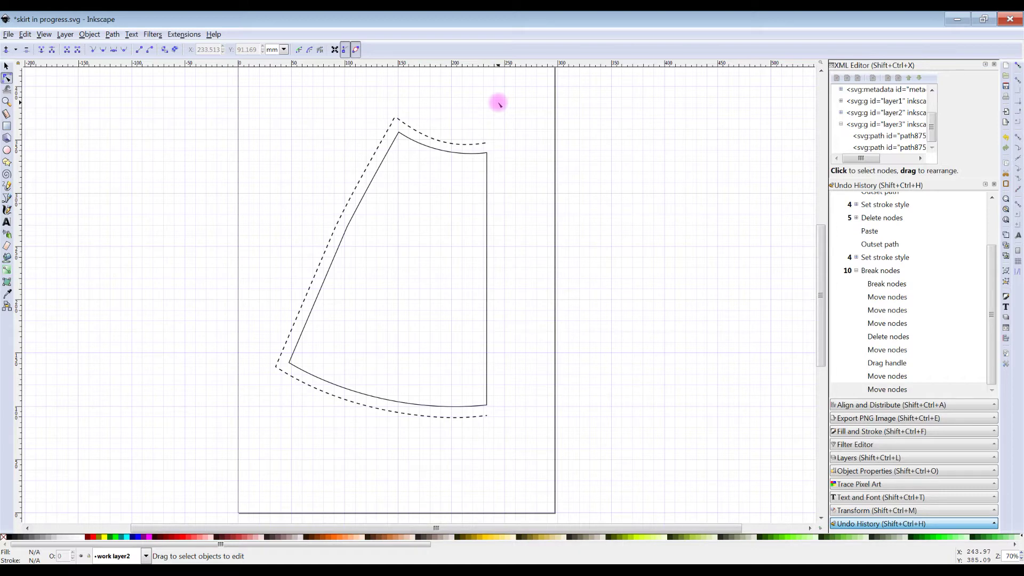
Extend the dashed outline with short Bezier segments joining its two open ends to the skirt's upper and lower right corners.
click(485, 144)
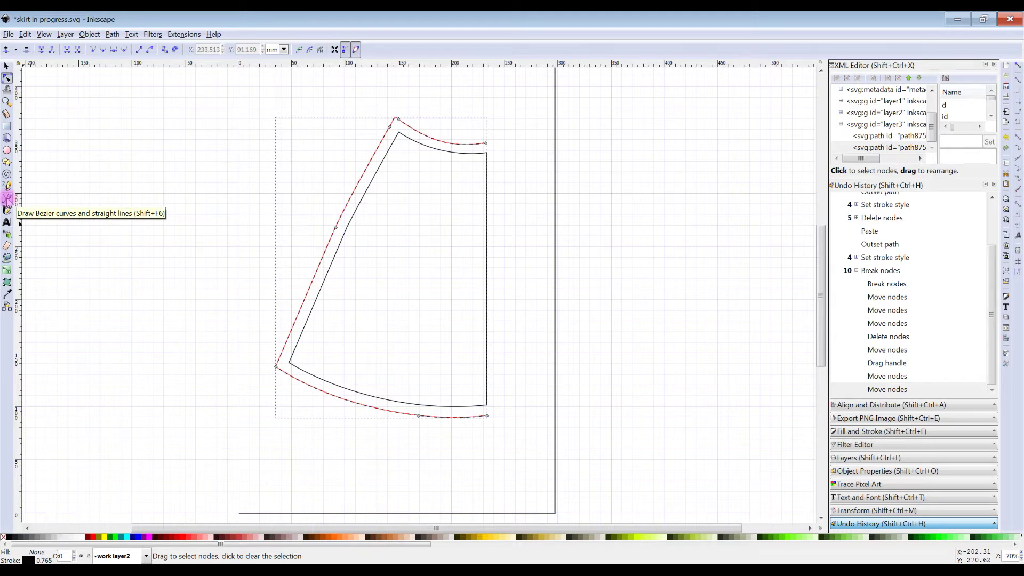
click(7, 199)
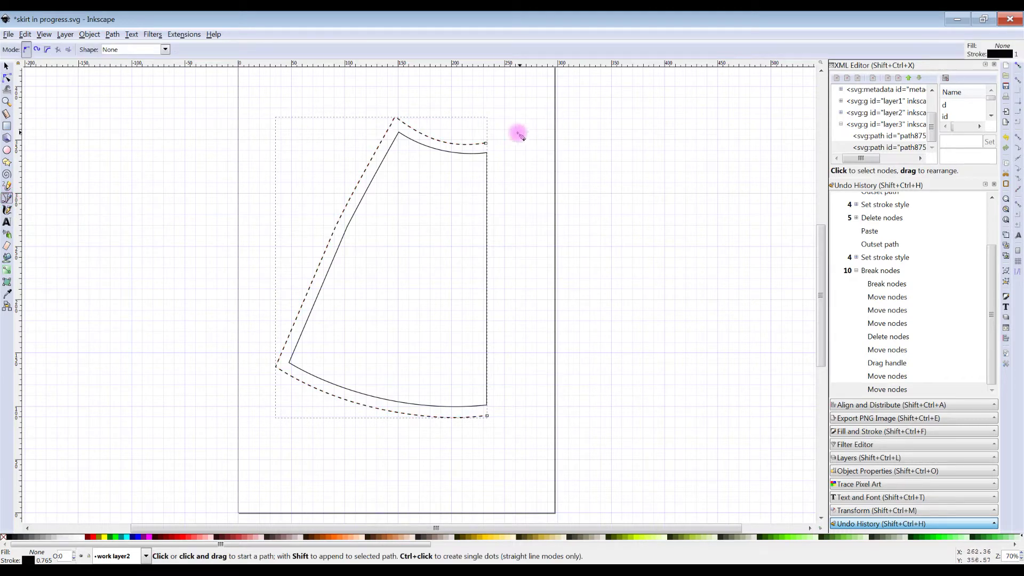
click(486, 143)
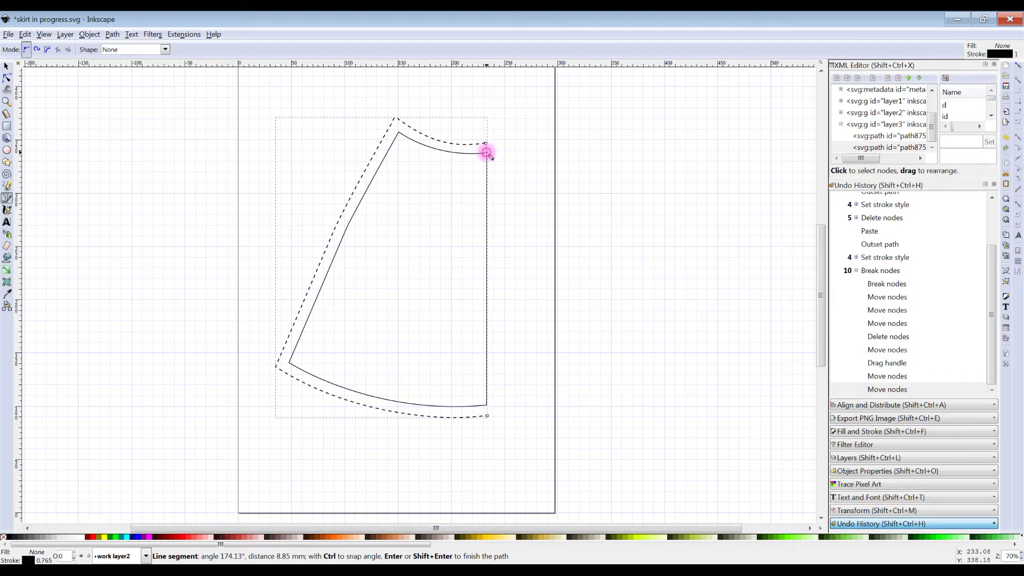
click(487, 153)
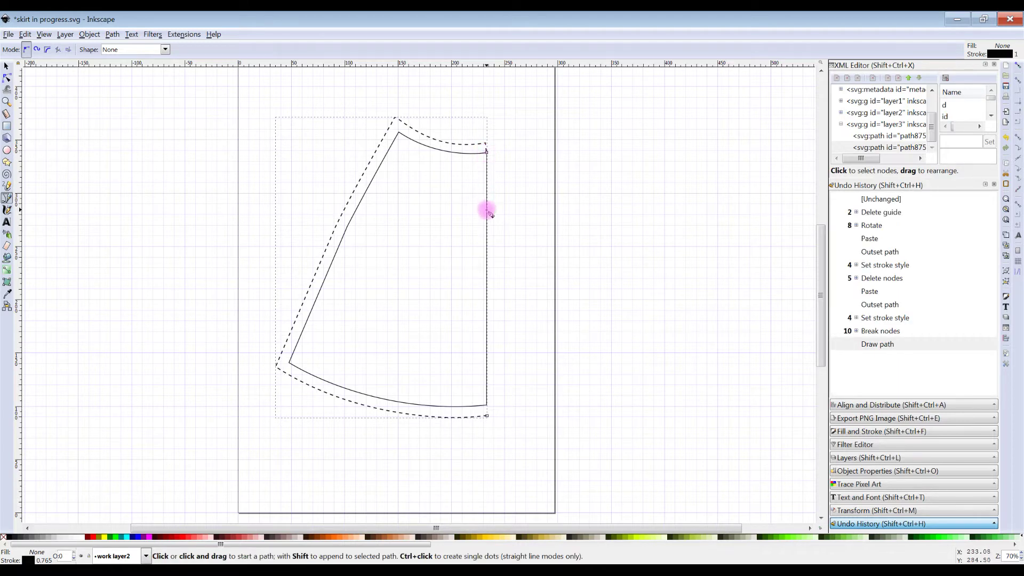
click(486, 415)
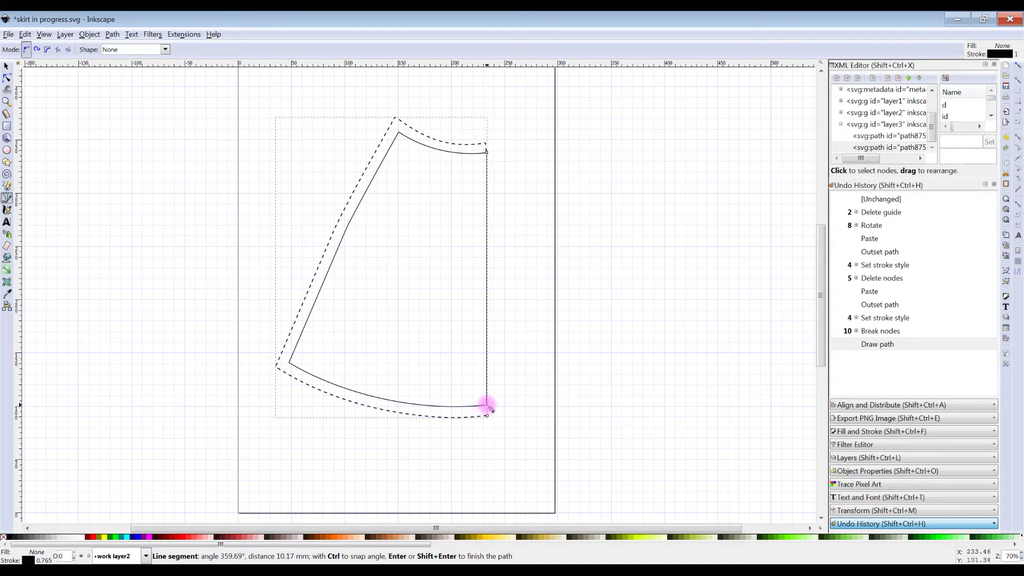
click(487, 406)
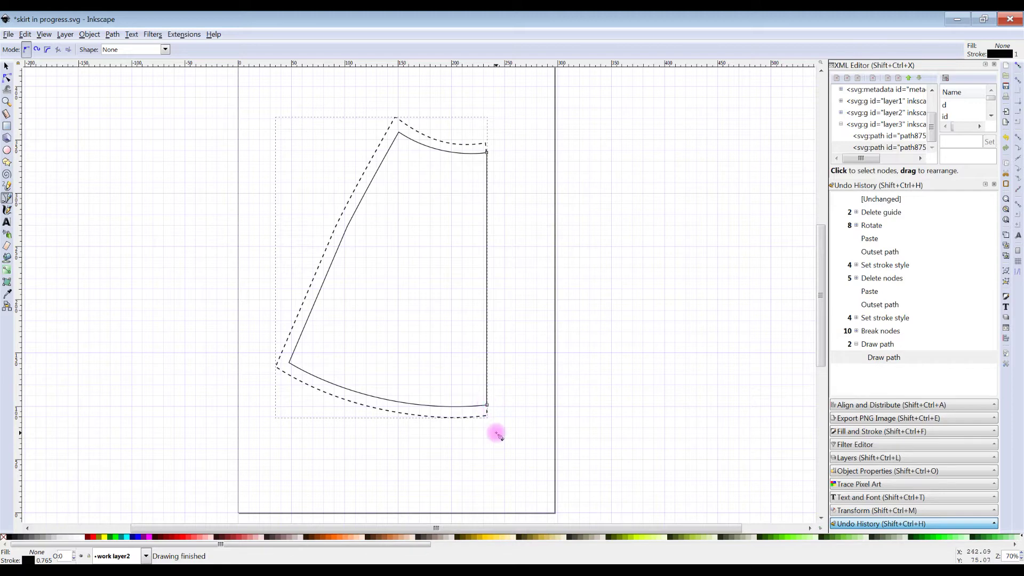
key(Escape)
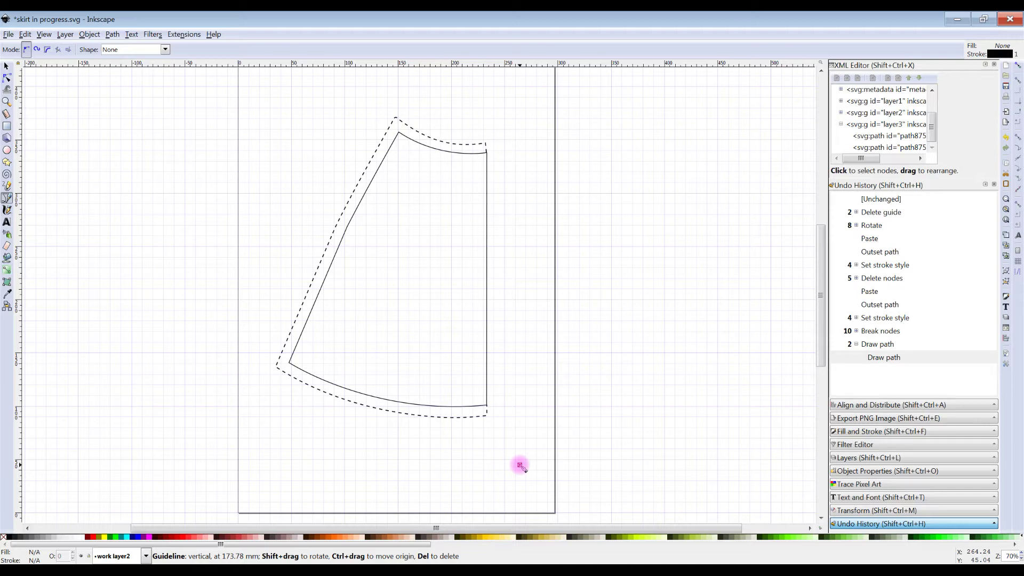
Group the skirt outline with its dashed seam allowance and move the group down to about X 41.6 mm, Y 46 mm.
key(s)
key(ctrl+shift+l)
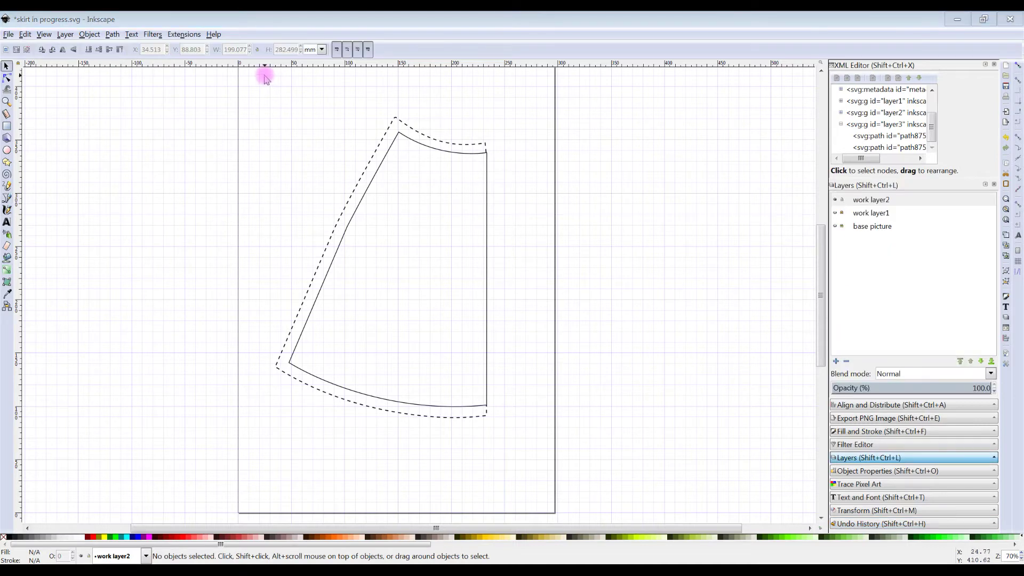
drag(264, 74, 537, 456)
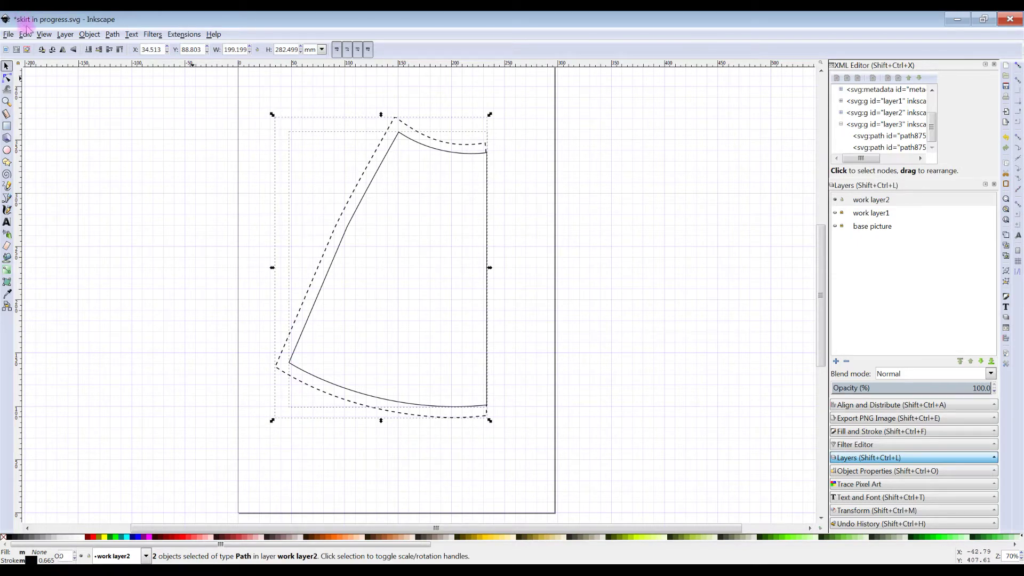
click(90, 35)
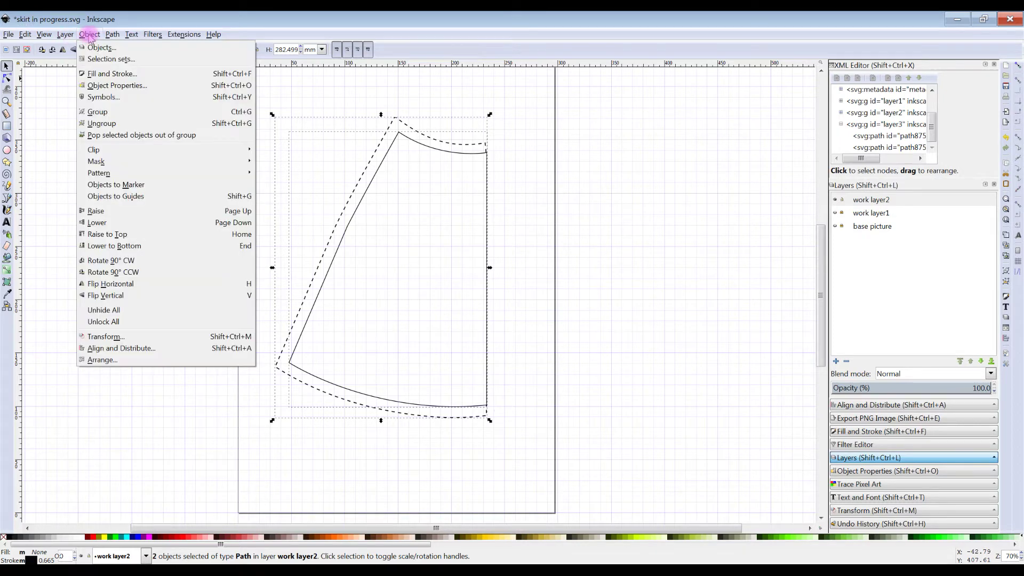
click(100, 112)
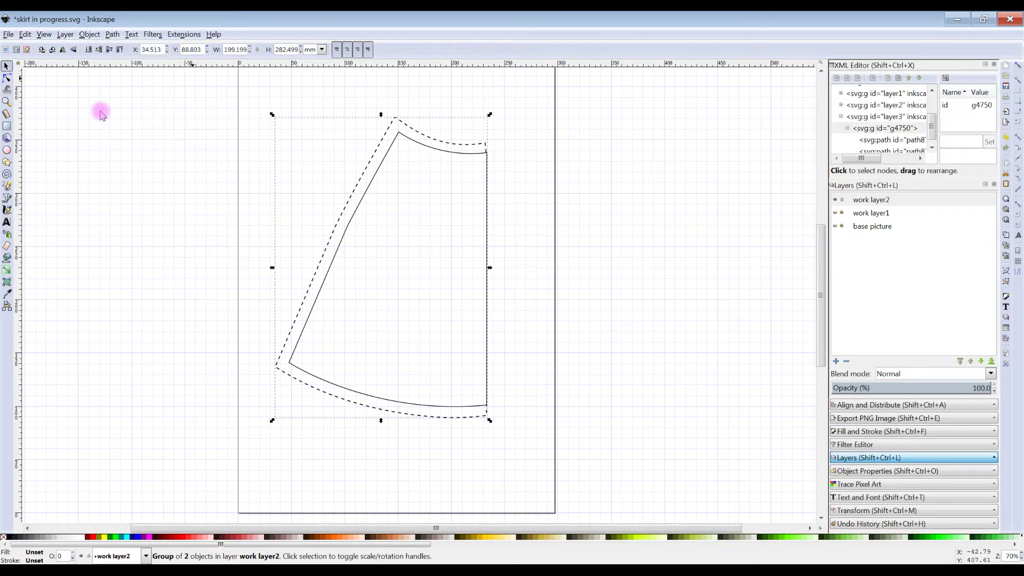
click(522, 187)
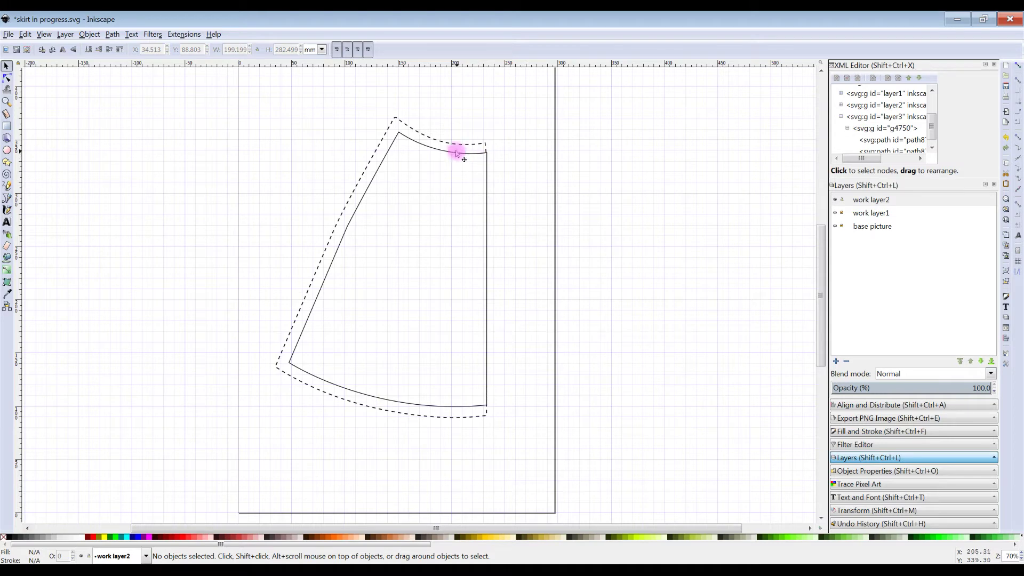
drag(456, 154, 455, 192)
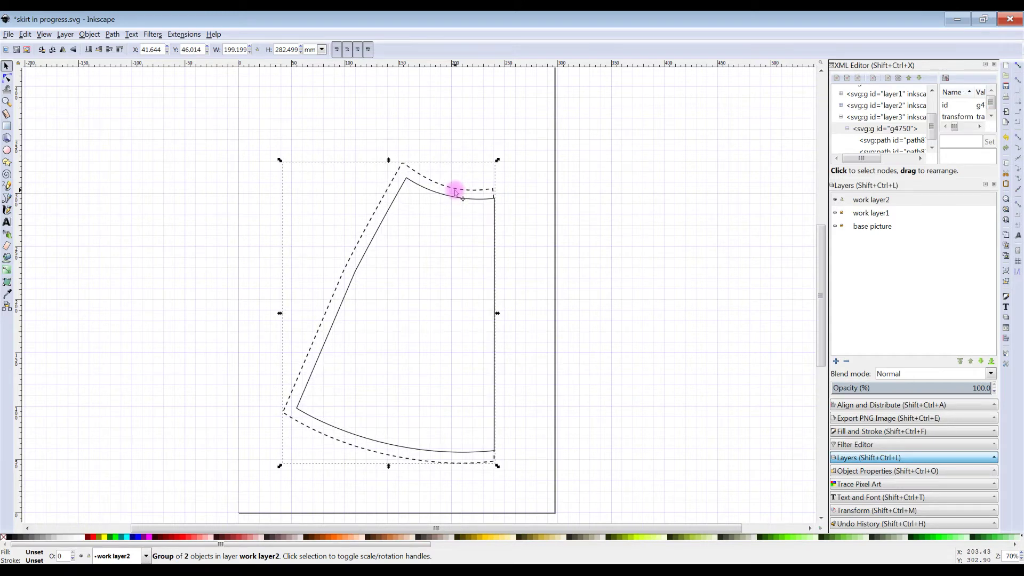
click(464, 145)
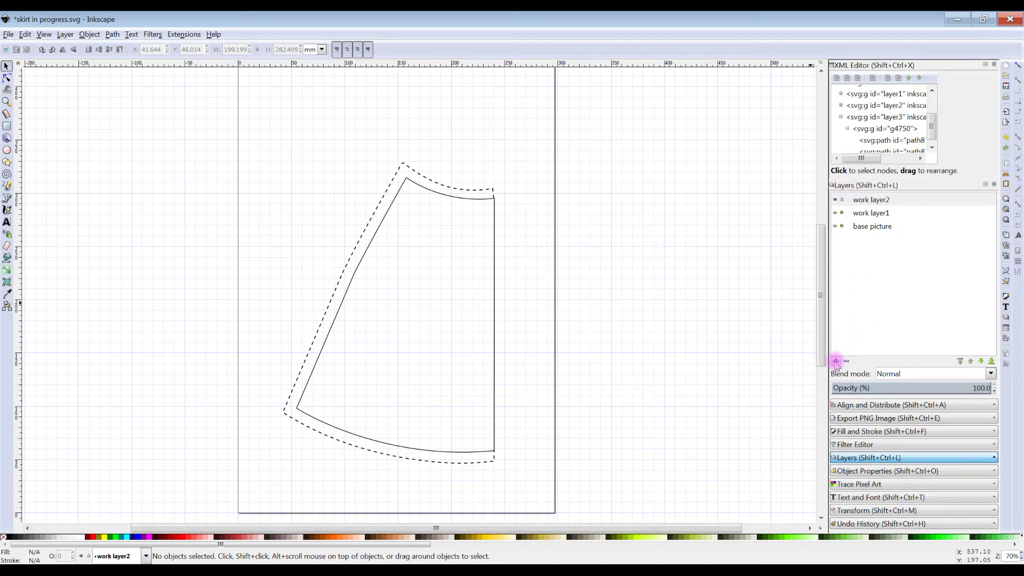
Add a layer named "measurements" above the current one and lock work layer2.
click(835, 361)
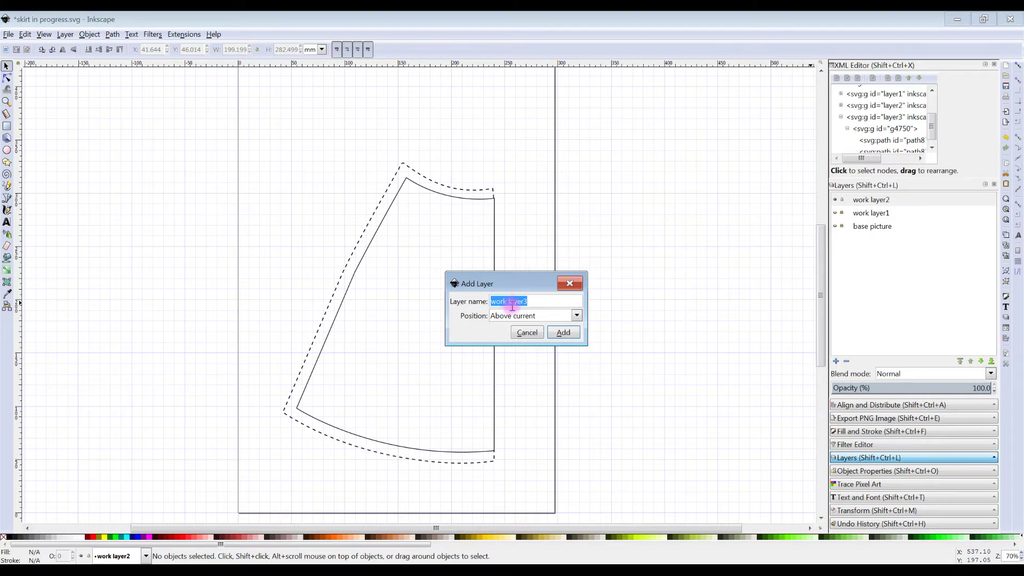
click(529, 303)
drag(529, 303, 483, 300)
text(me)
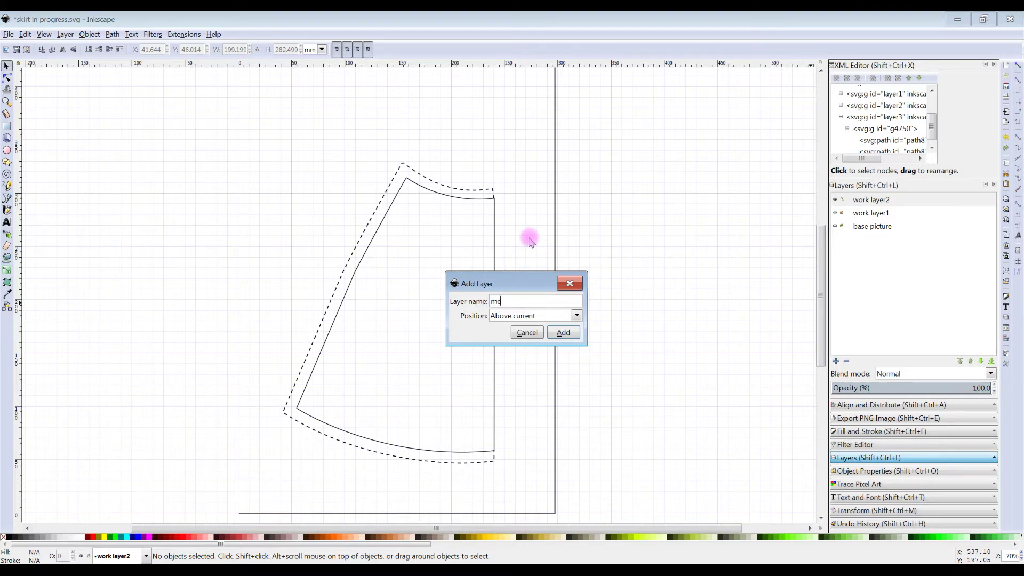
text(asurements)
click(563, 332)
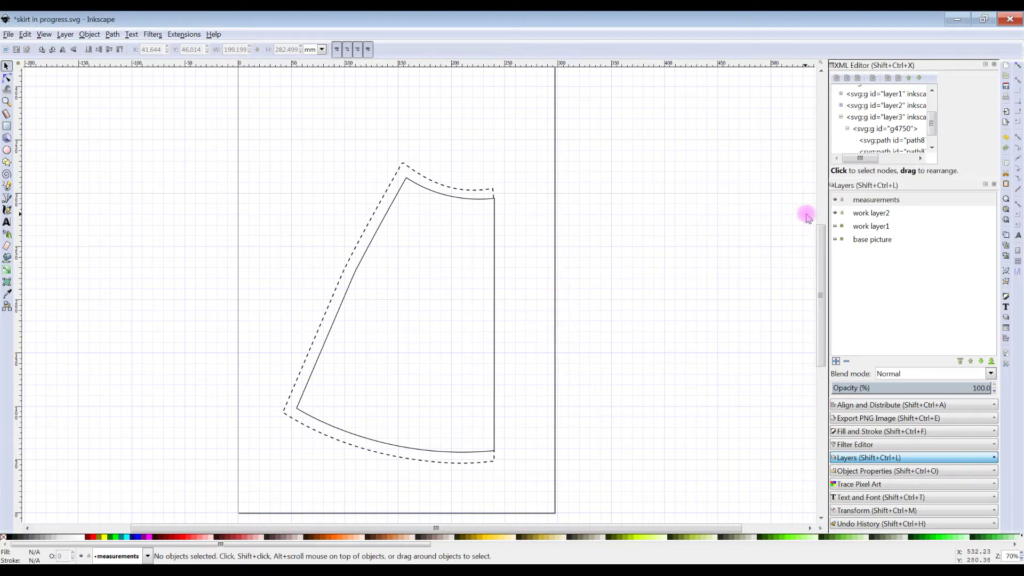
click(843, 214)
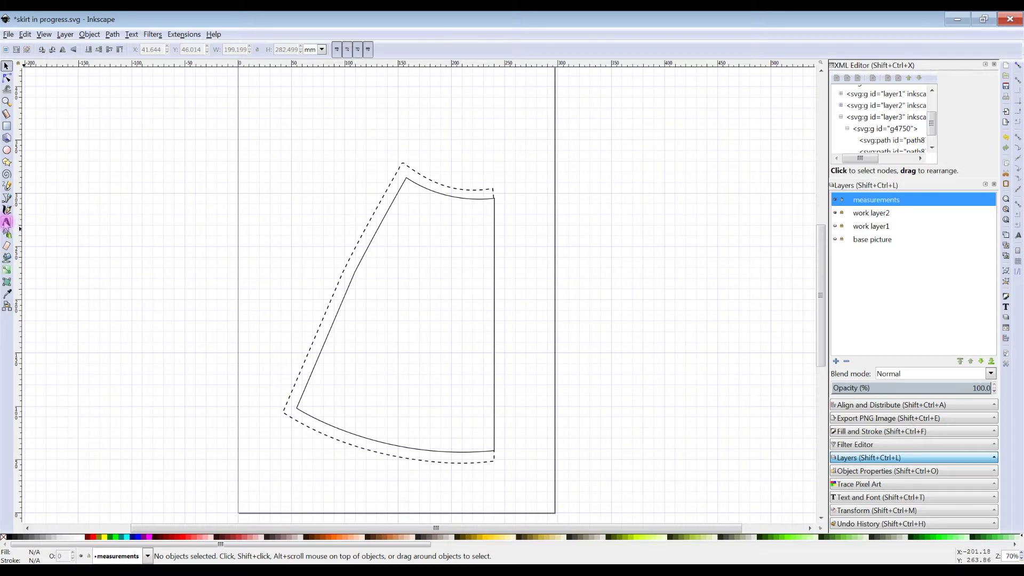
Trace the skirt's inner waist curve with a single Bezier curve between its two upper corners on the measurements layer.
click(7, 199)
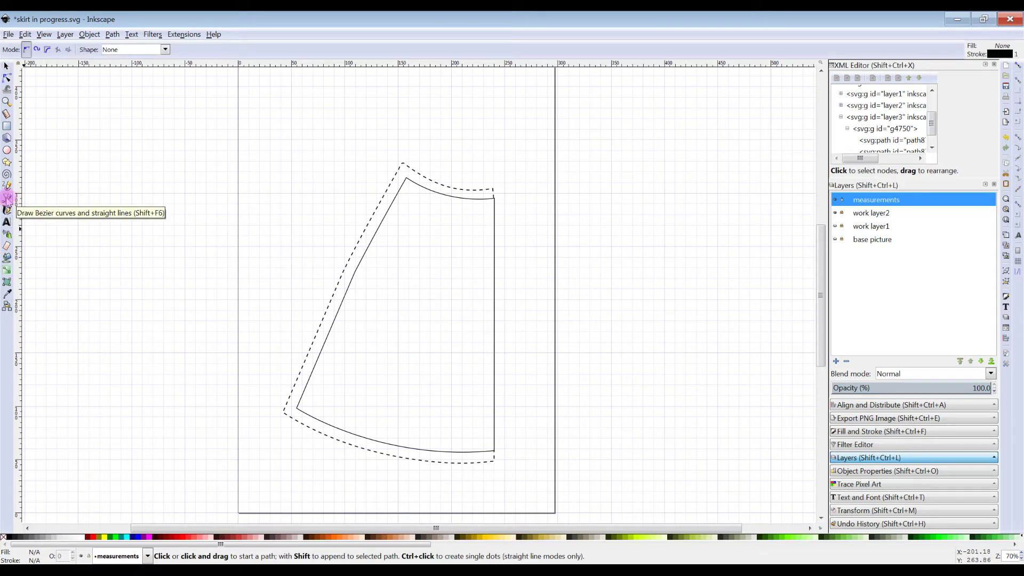
click(407, 178)
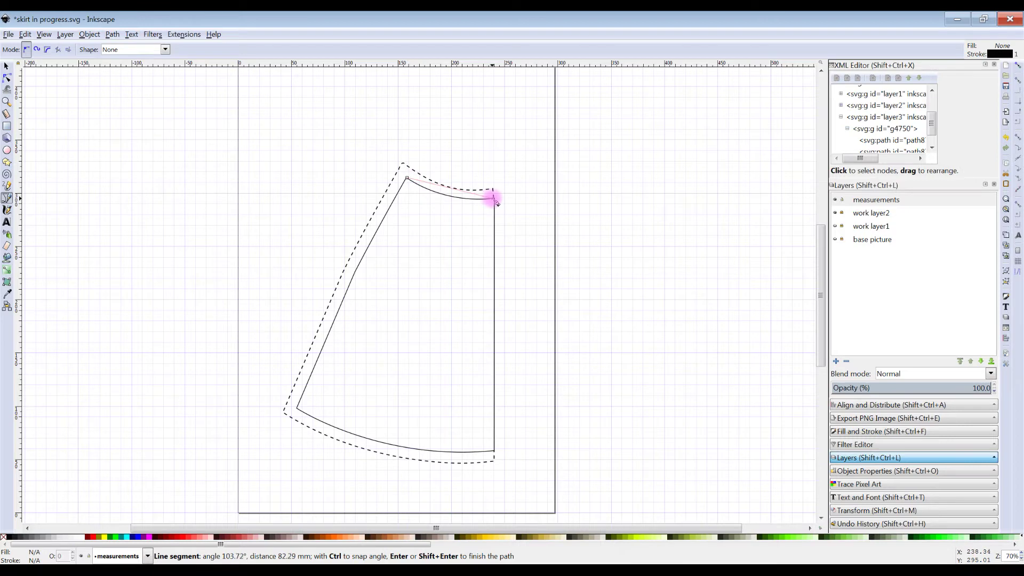
drag(495, 198, 553, 194)
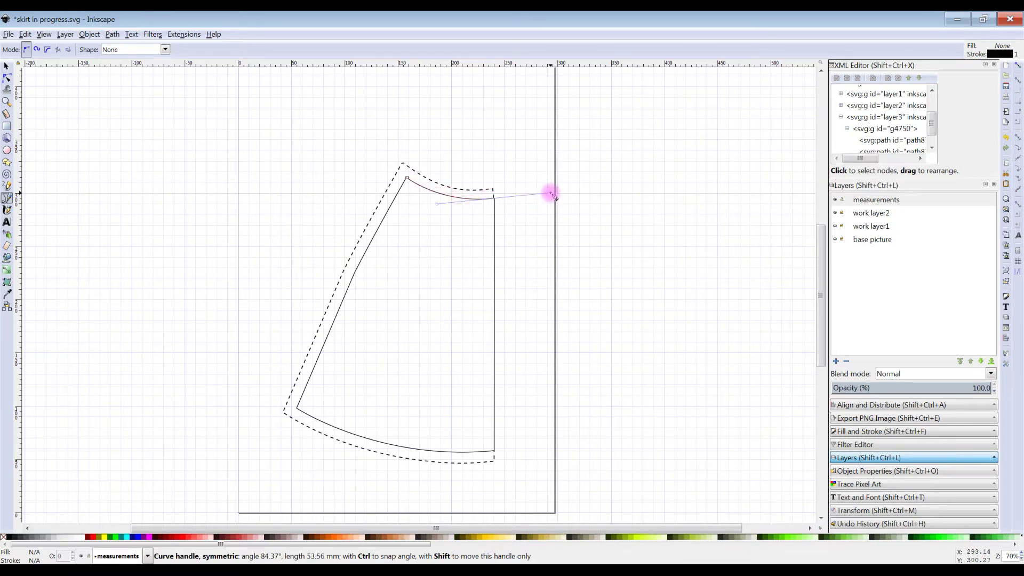
drag(552, 194, 553, 194)
key(Return)
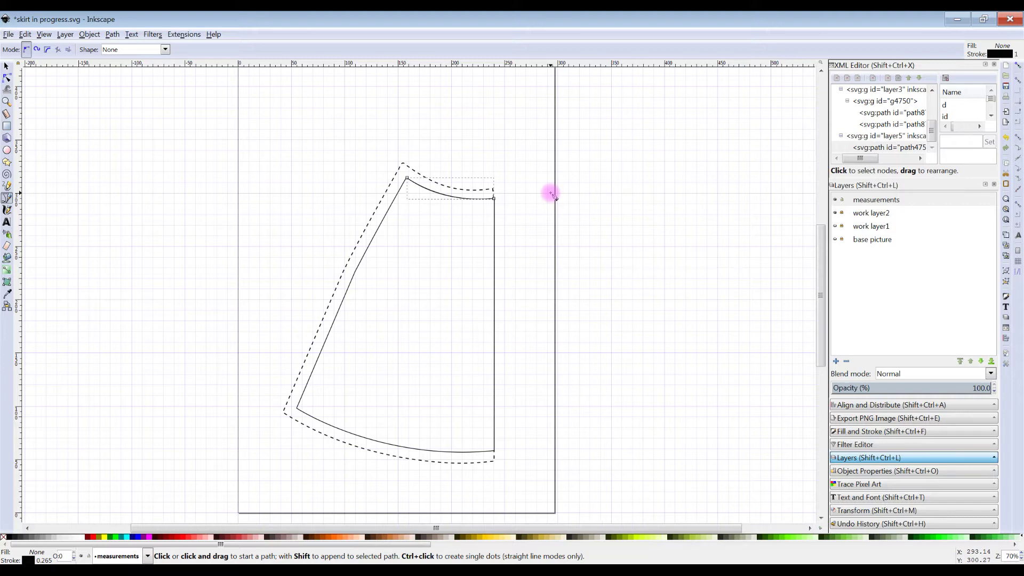
Preview the length of the traced waist curve as text on path in cm with the Measure Path extension.
click(184, 35)
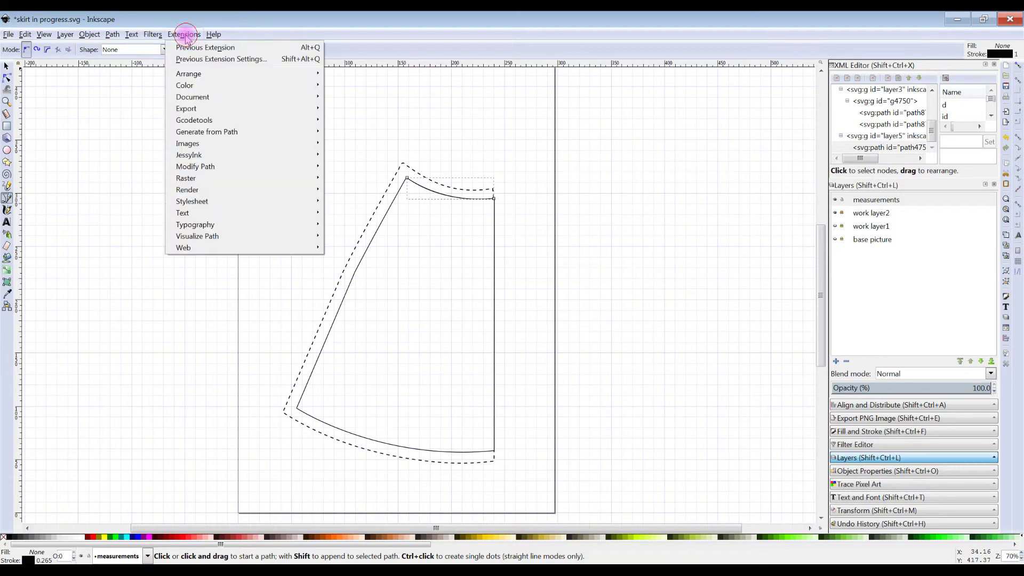
click(211, 240)
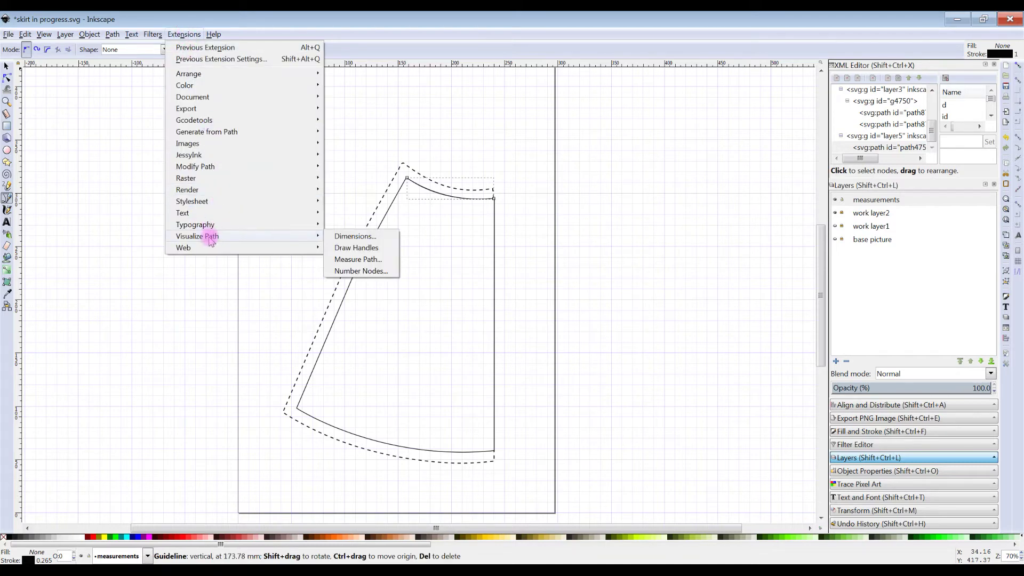
click(355, 260)
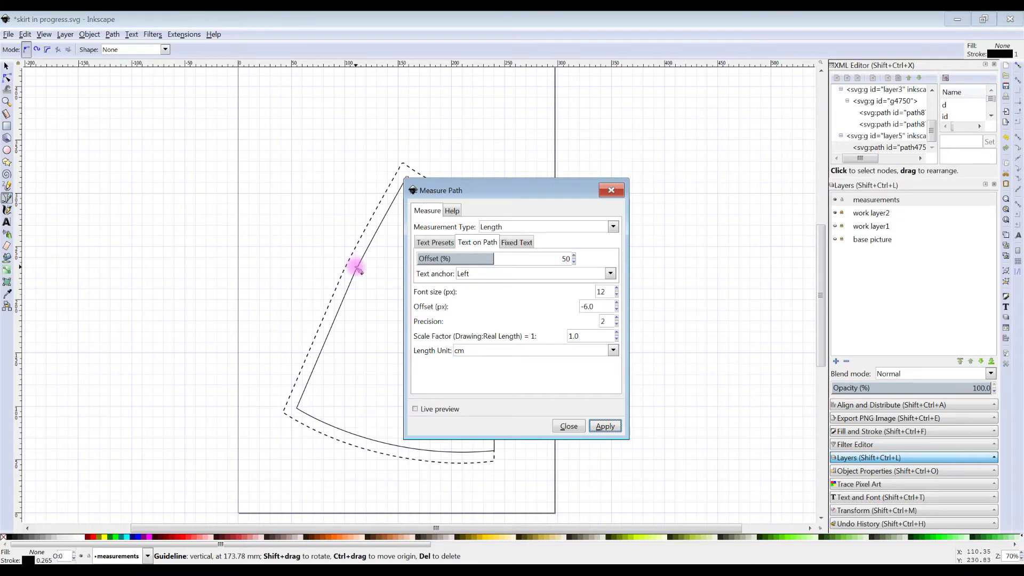
click(613, 351)
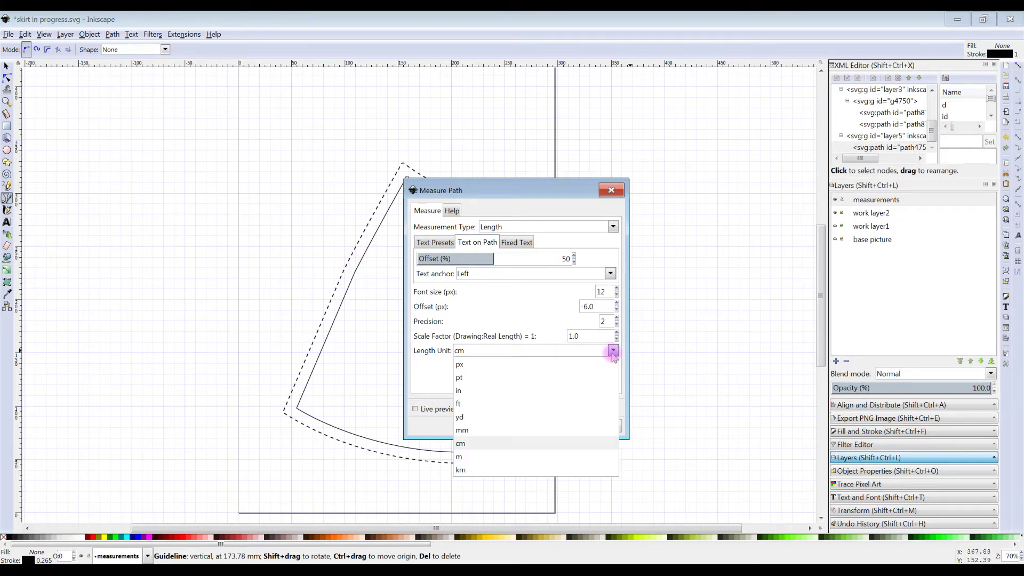
click(612, 352)
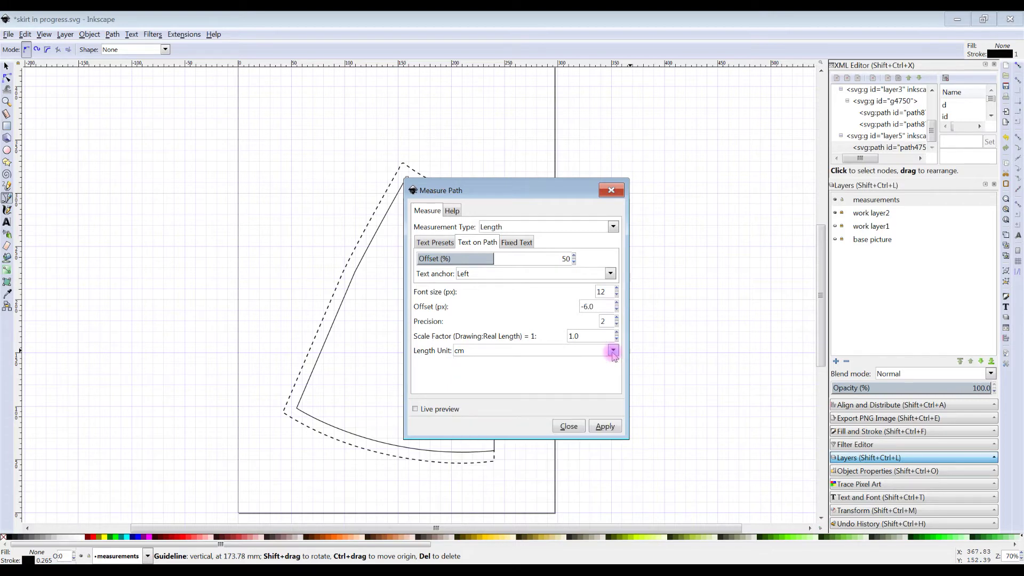
click(416, 409)
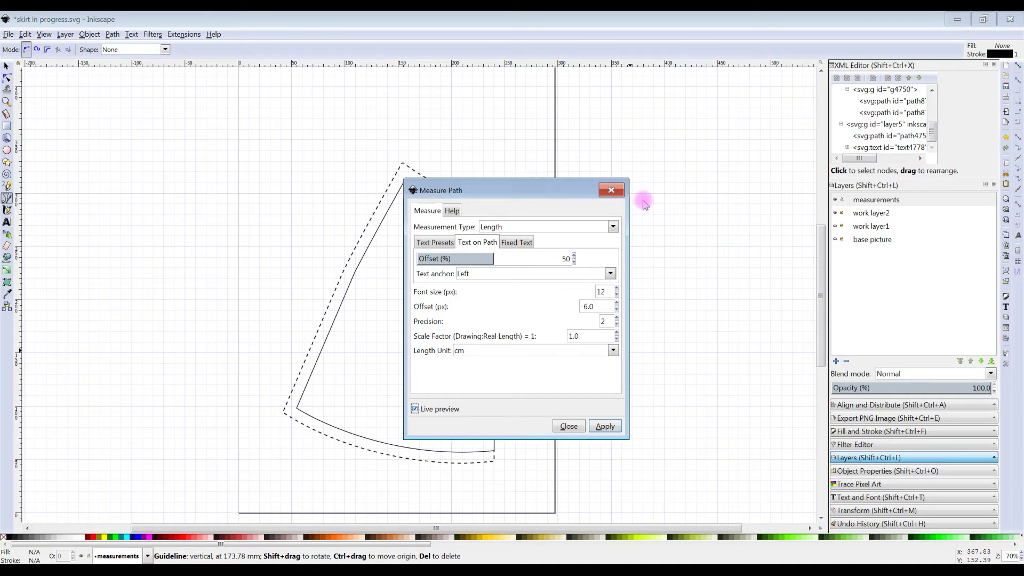
drag(415, 196, 526, 207)
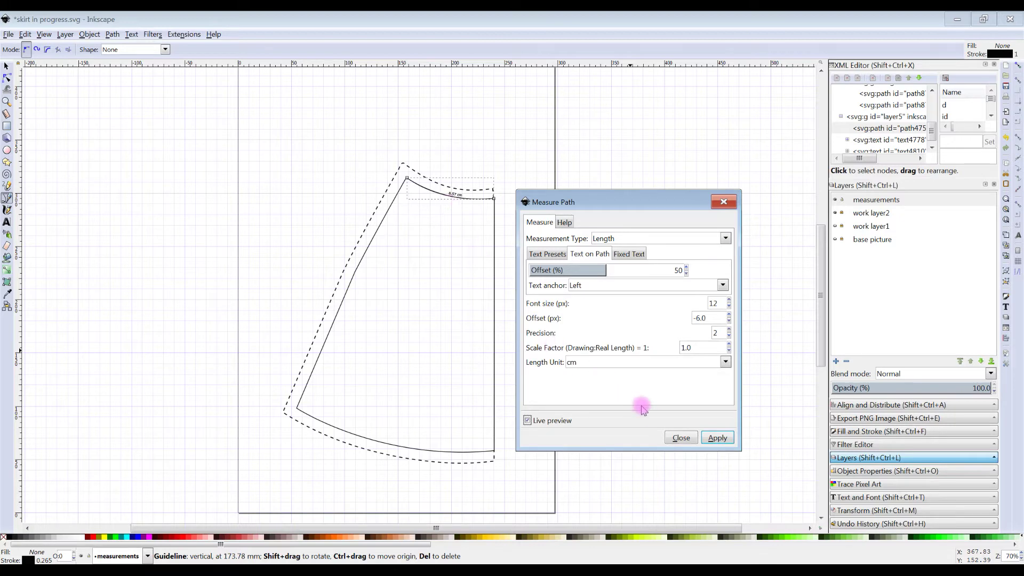
click(680, 439)
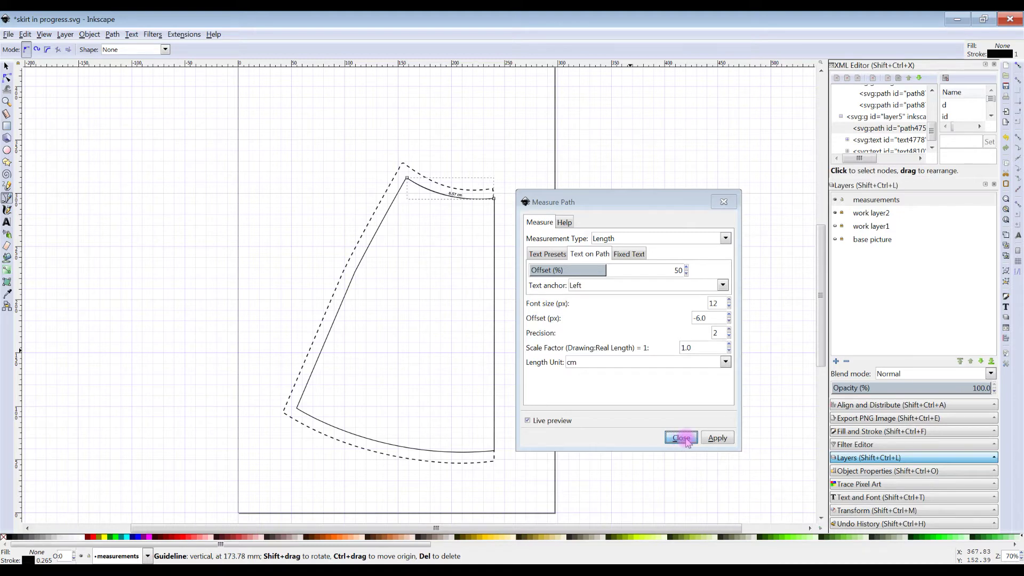
Hide and lock the measurements layer and make work layer2 the current layer.
click(883, 336)
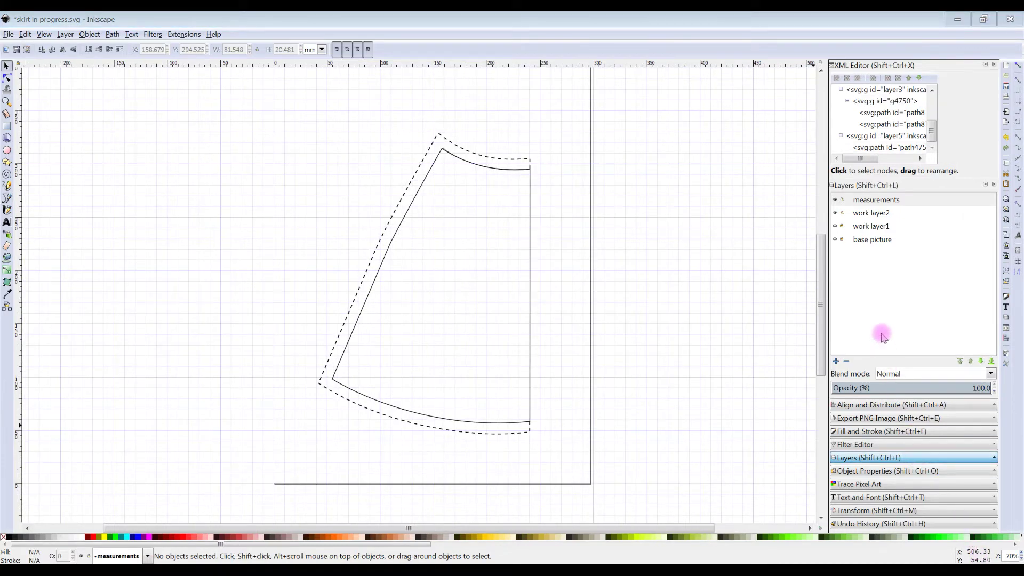
click(836, 203)
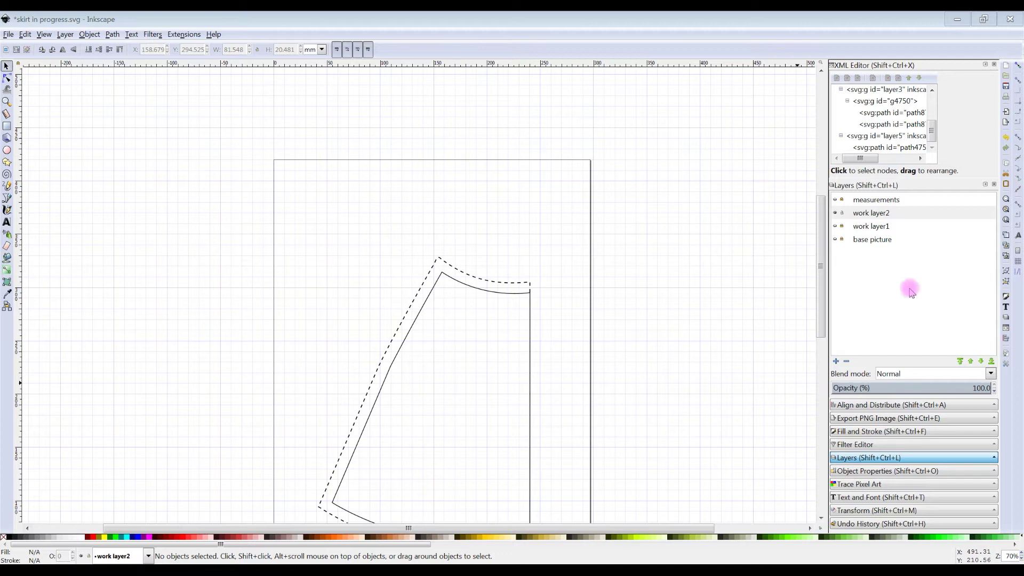
click(869, 214)
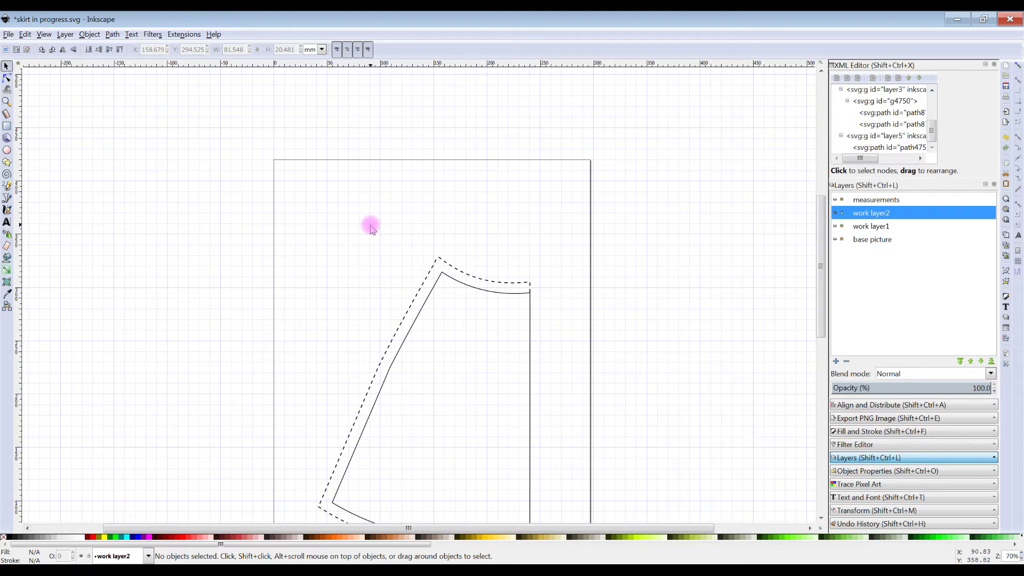
Draw a rectangle in the empty page area above the skirt and size it to 171 mm wide and 30 mm high.
click(6, 126)
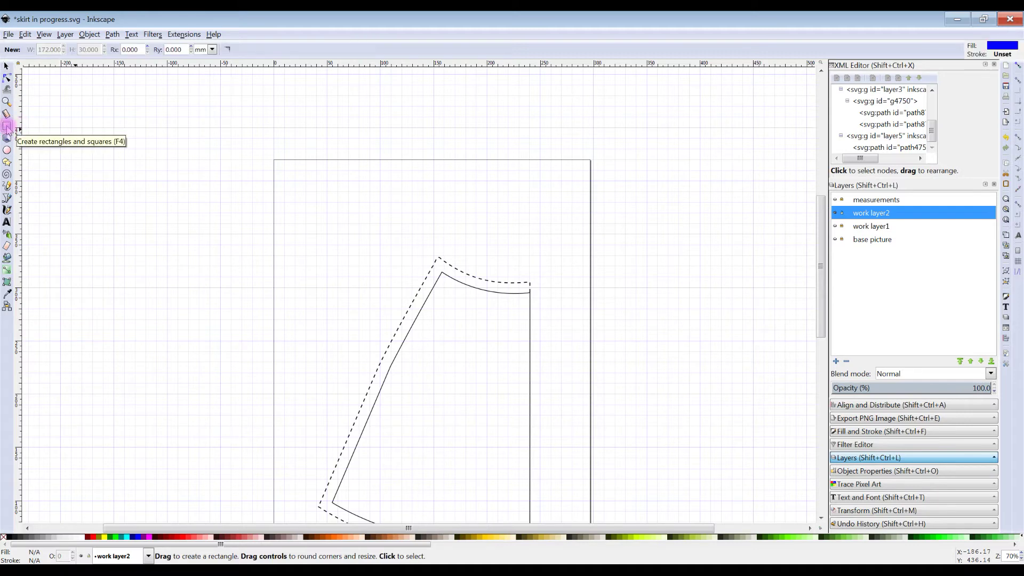
mouse_move(306, 191)
mouse_down()
mouse_move(344, 223)
mouse_move(543, 227)
mouse_up()
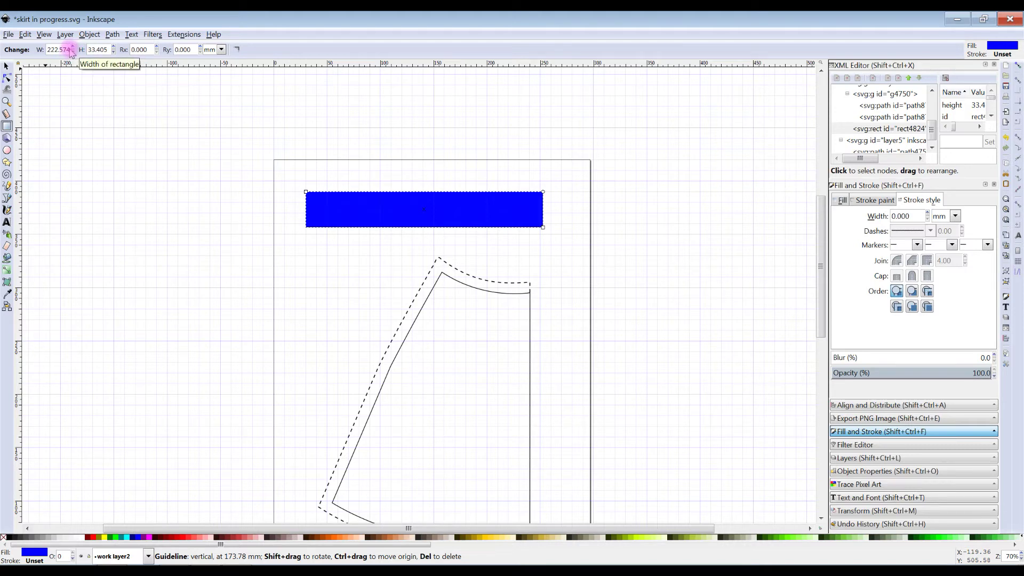
drag(69, 50, 35, 44)
text(171)
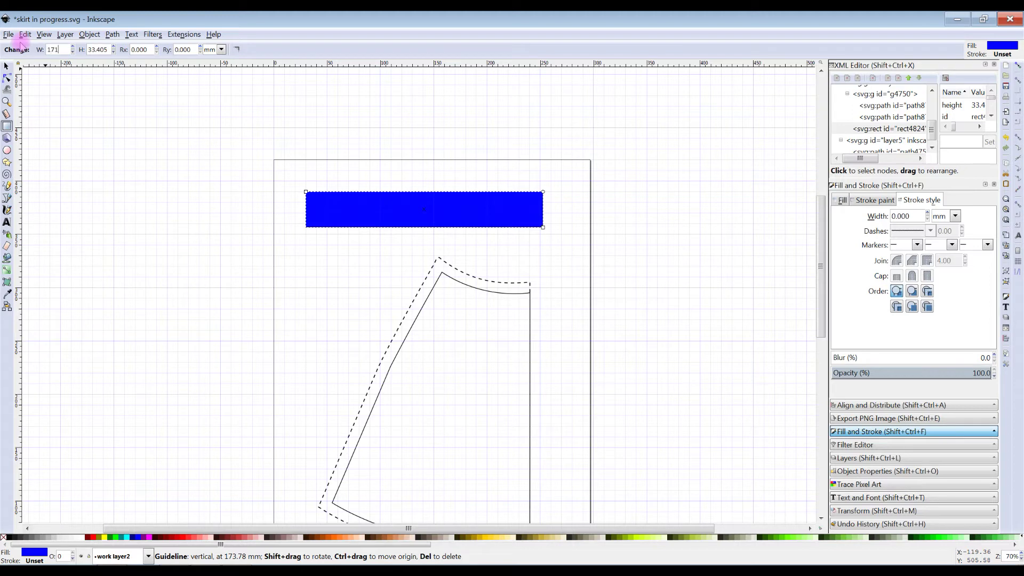
click(221, 50)
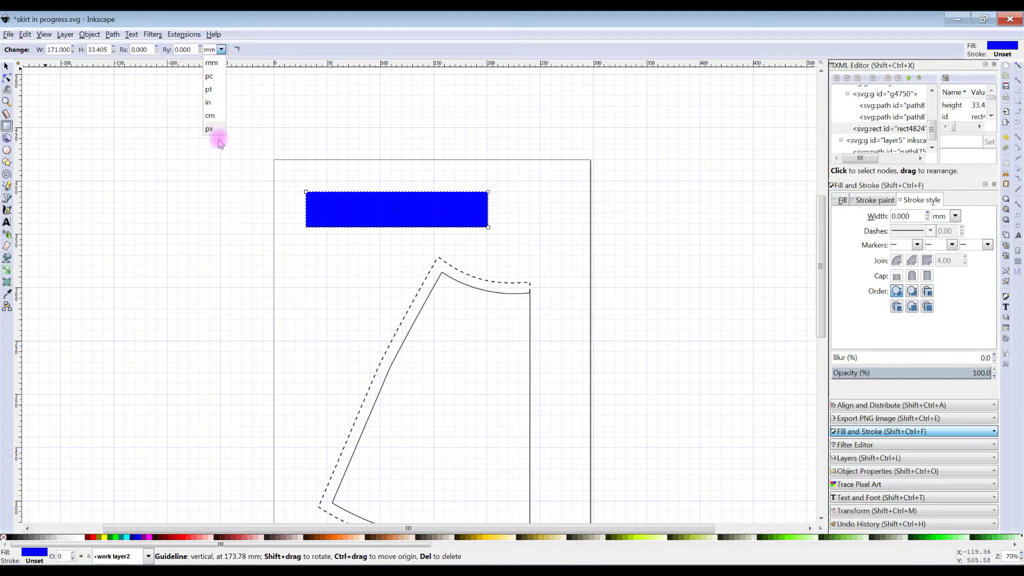
click(212, 64)
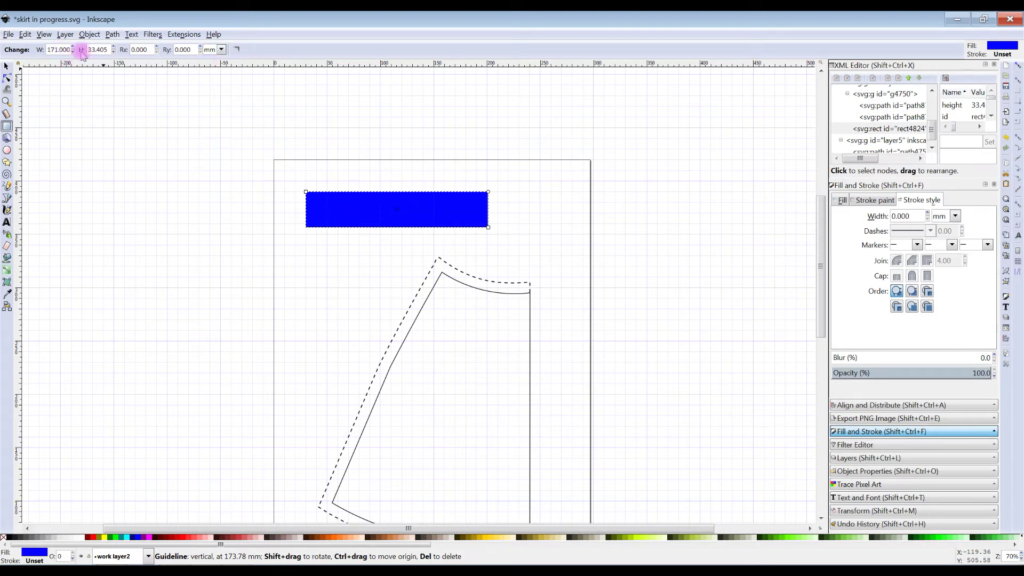
drag(108, 49, 86, 53)
text(30)
key(Return)
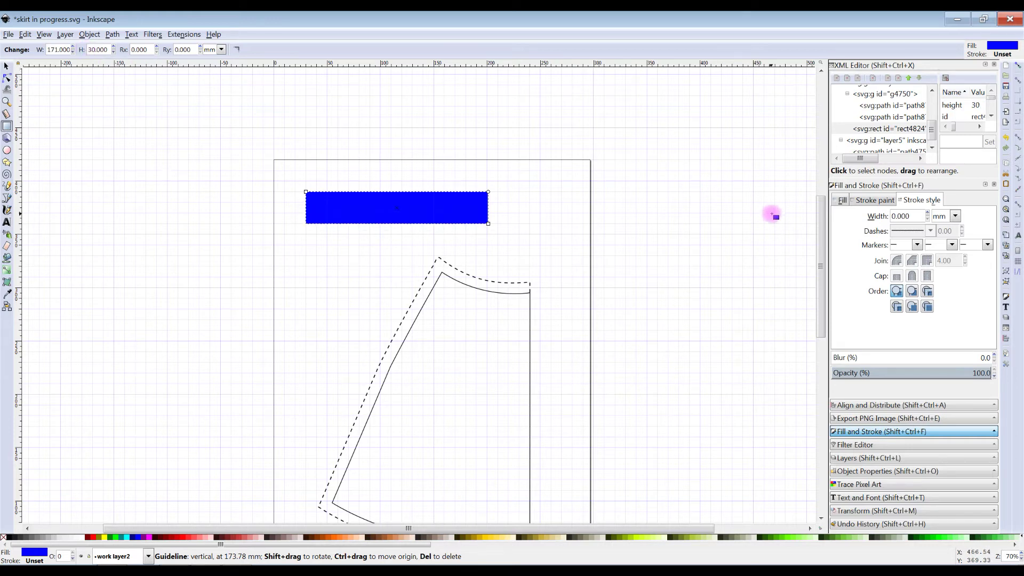
Remove the rectangle's fill and give it a flat black stroke at full opacity.
click(839, 202)
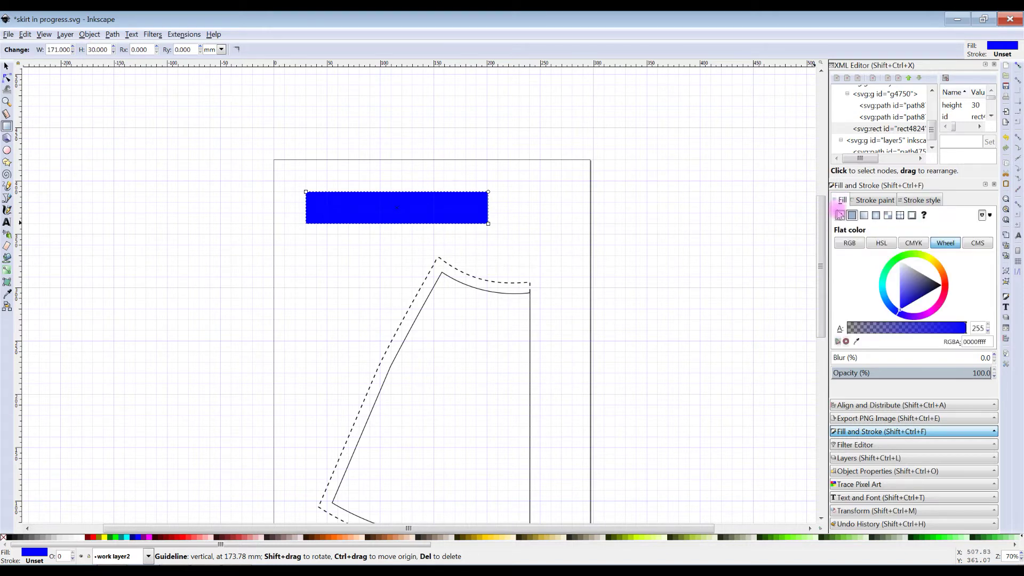
click(840, 215)
click(864, 200)
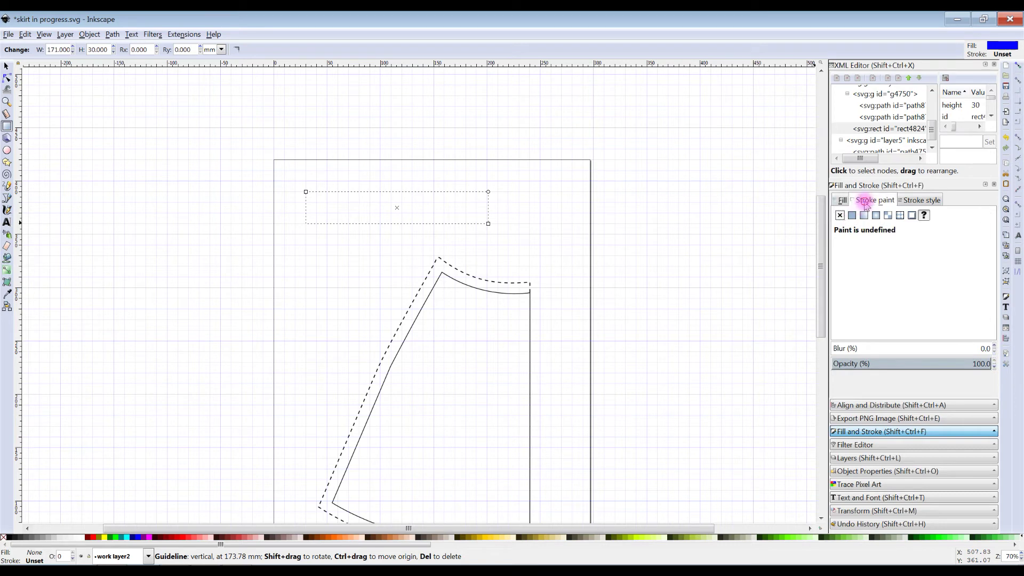
click(853, 215)
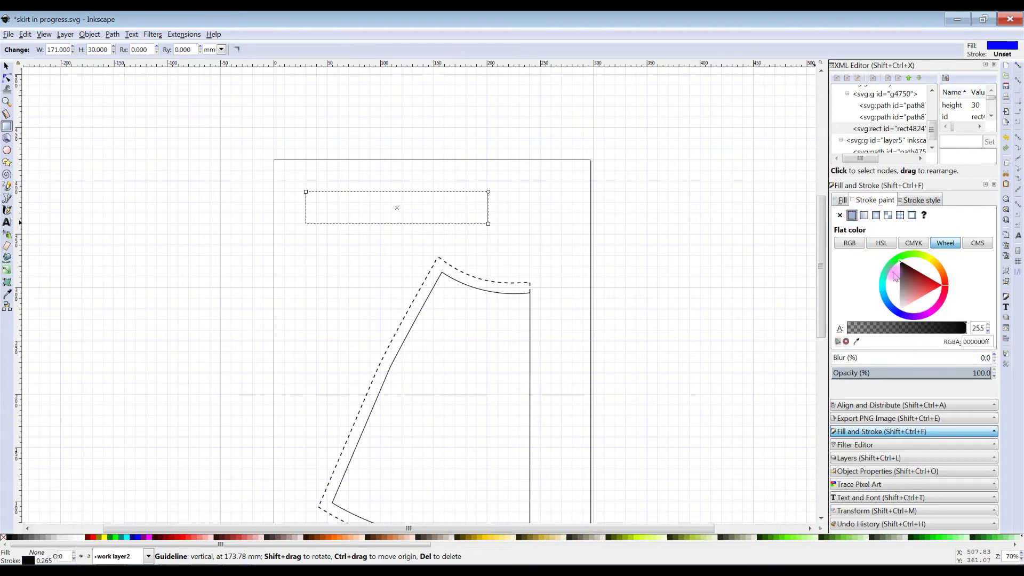
click(958, 331)
Set the rectangle's stroke width to 0.365 mm.
click(915, 201)
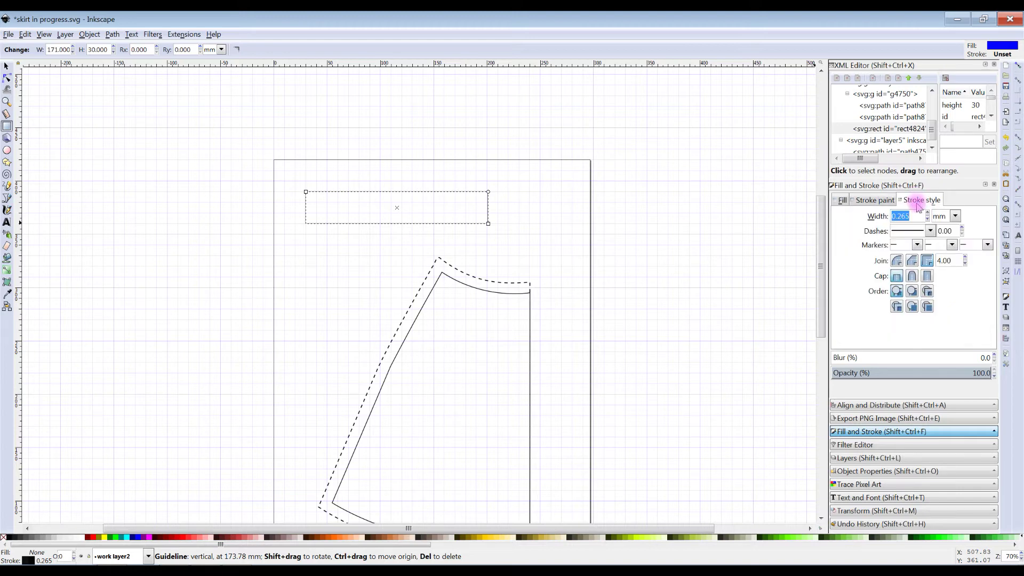
click(928, 212)
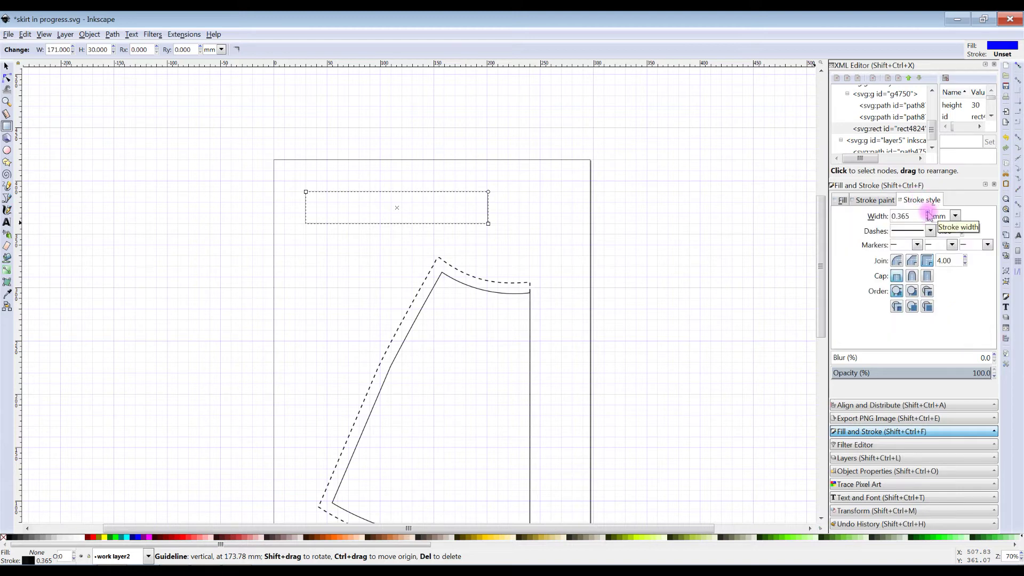
click(927, 213)
click(928, 219)
click(928, 220)
click(928, 213)
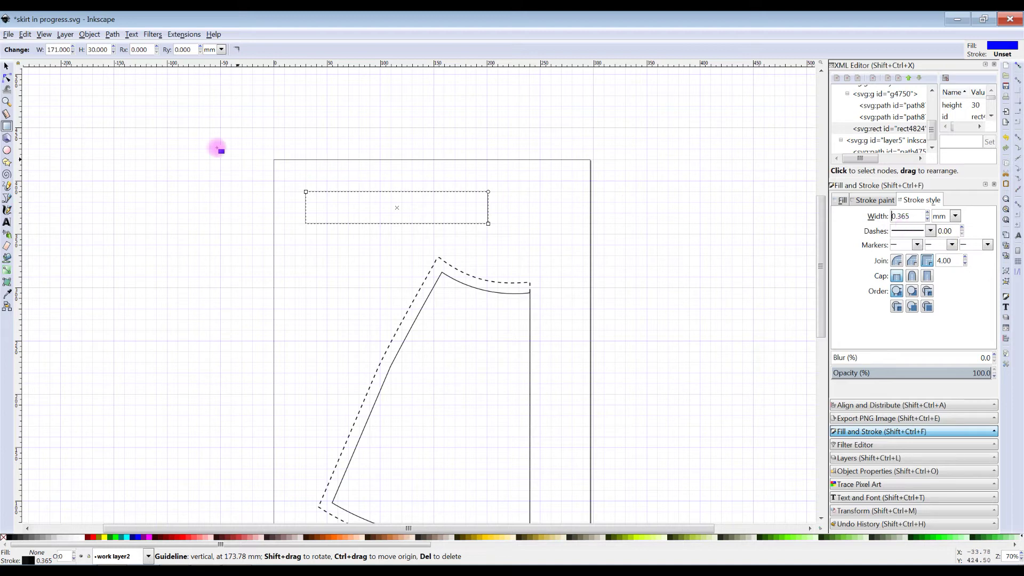
Convert the rectangle to a path and move it to about X 68.9 mm, Y 354.2 mm, aligned with the skirt's vertical edge.
click(89, 35)
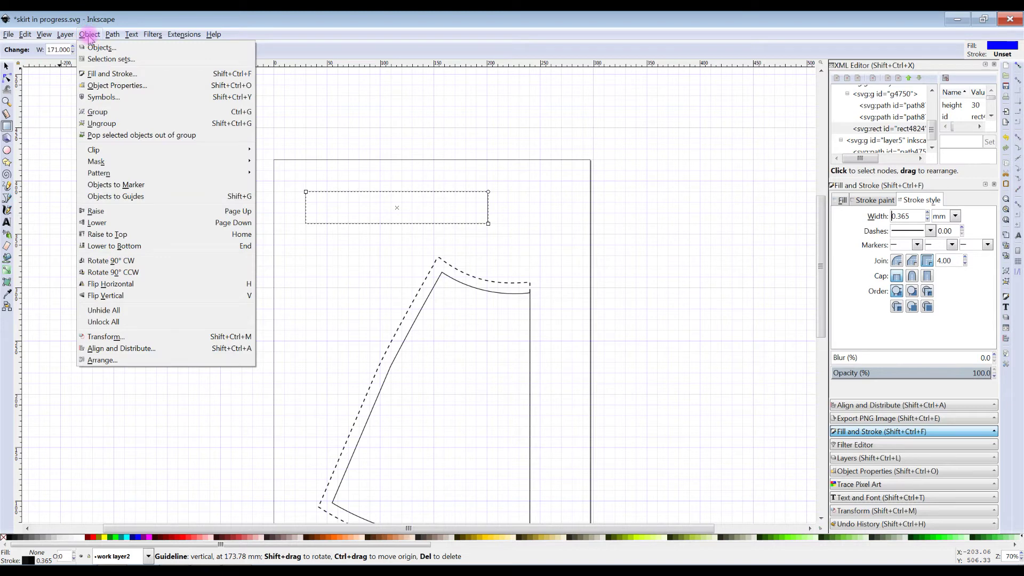
mouse_move(111, 36)
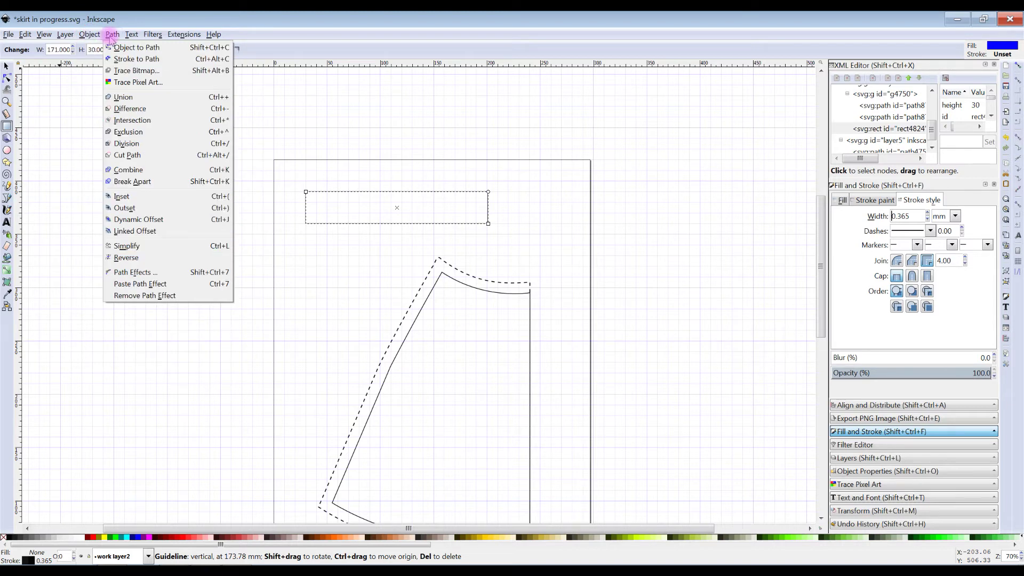
click(122, 48)
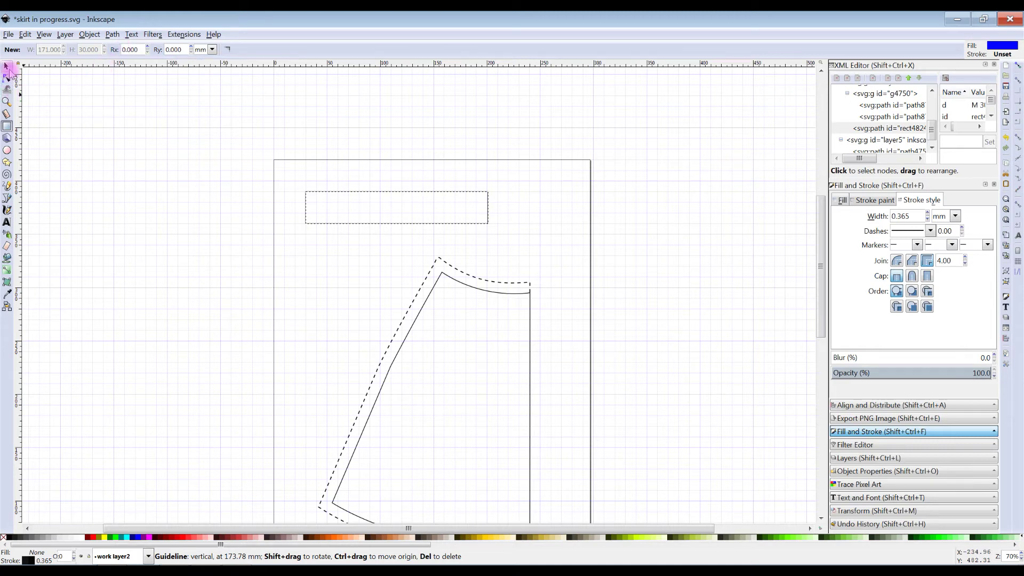
click(8, 67)
drag(342, 193, 383, 200)
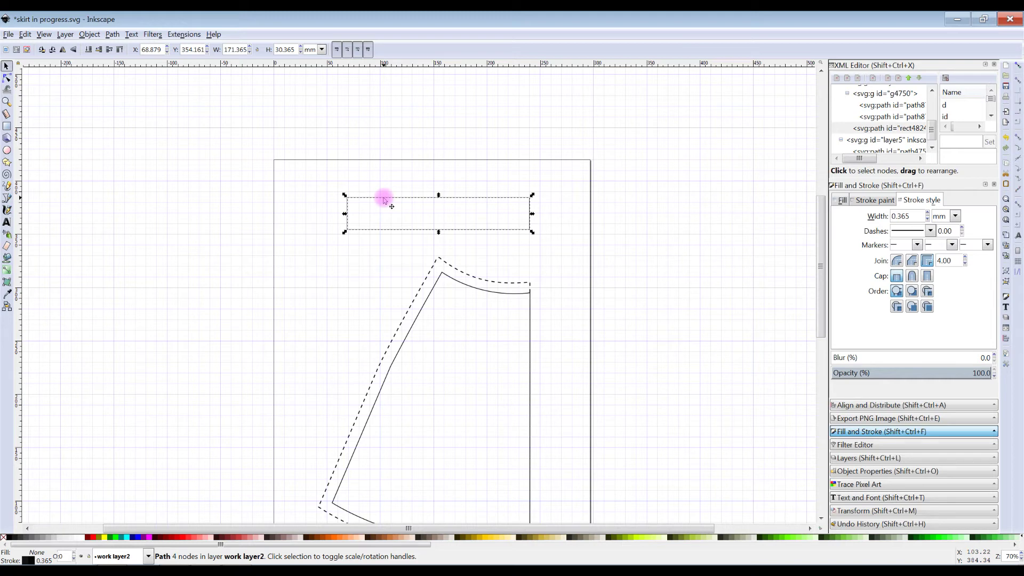
Paste a copy of the rectangle path in place and outset the copy by 10 mm.
click(25, 34)
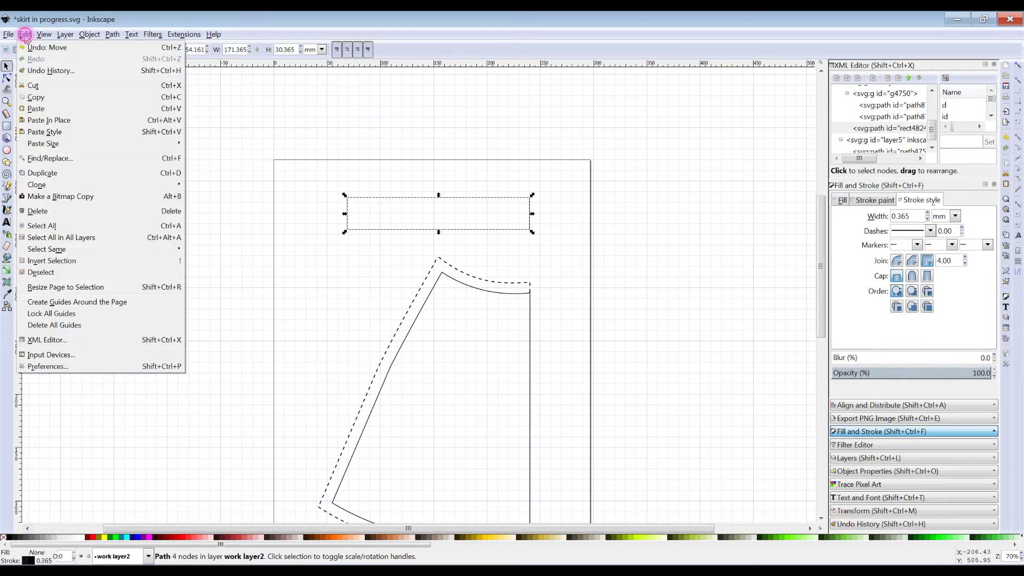
click(39, 96)
click(25, 34)
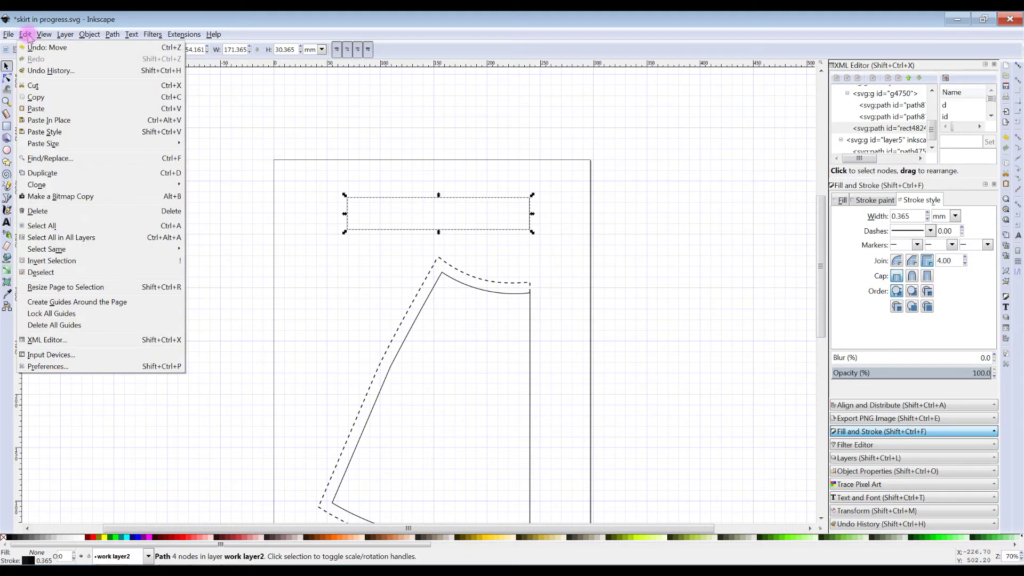
click(41, 121)
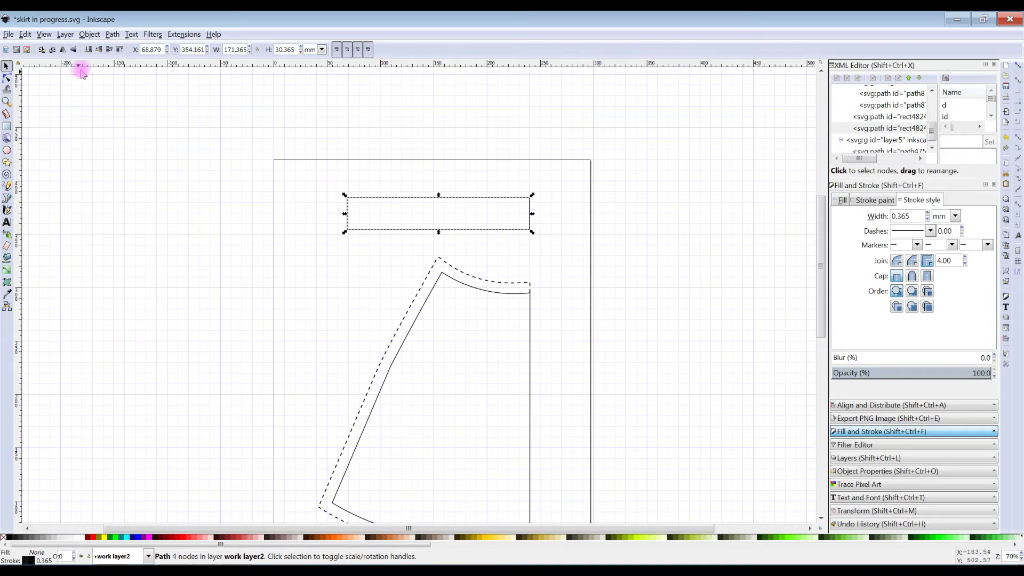
click(113, 36)
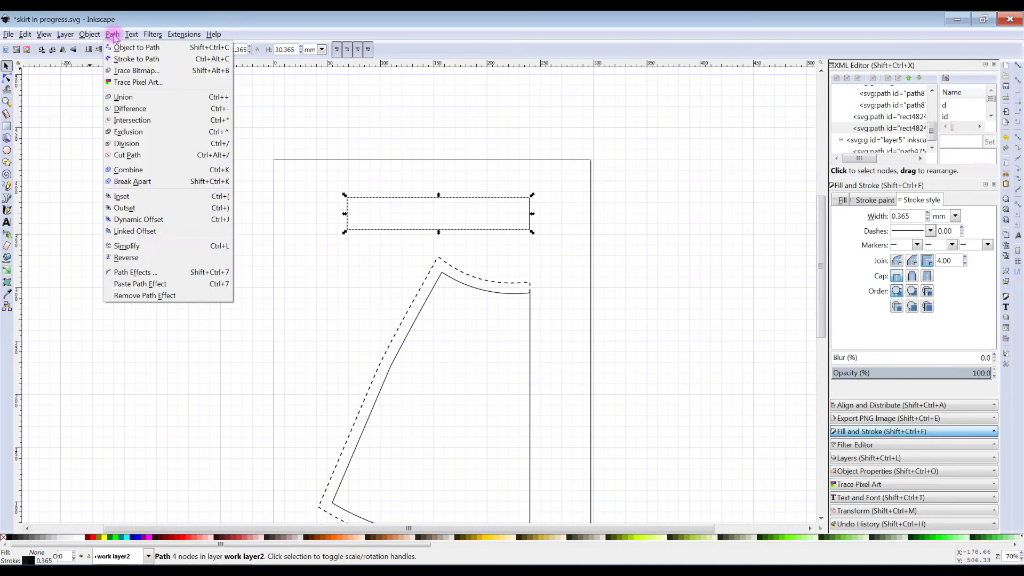
click(123, 208)
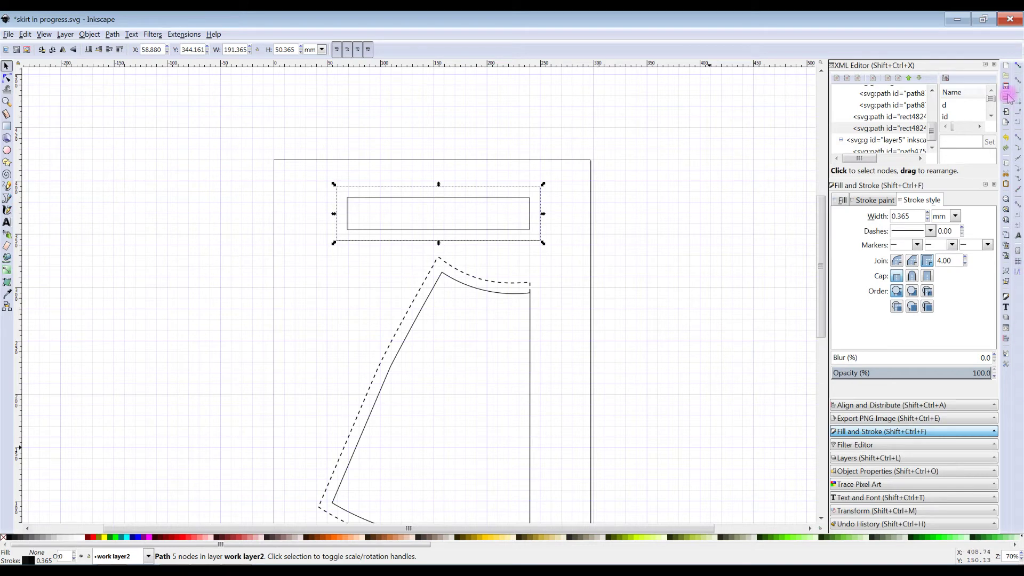
Apply a short-dash pattern to the stroke of the outer rectangle.
click(931, 231)
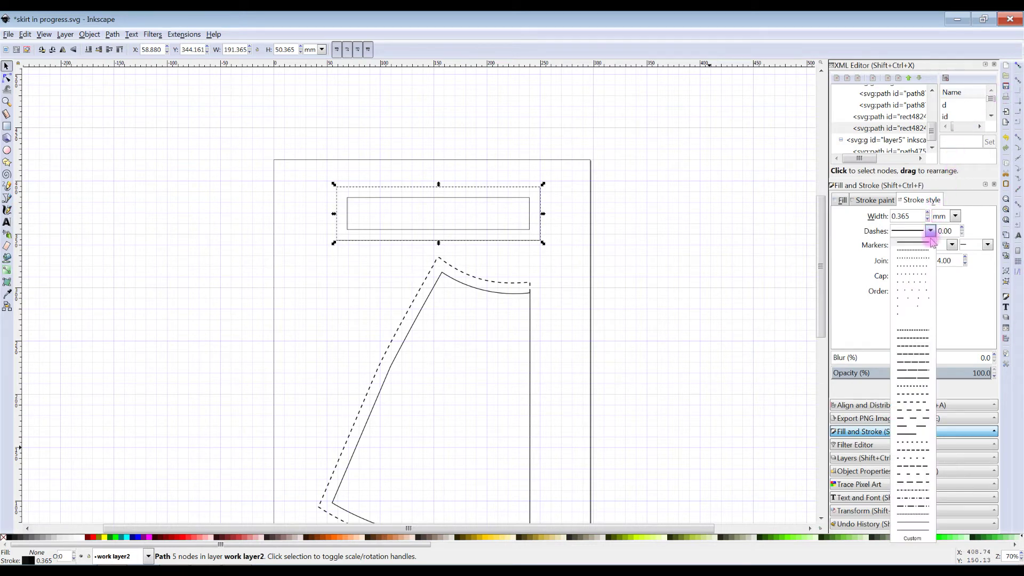
click(912, 346)
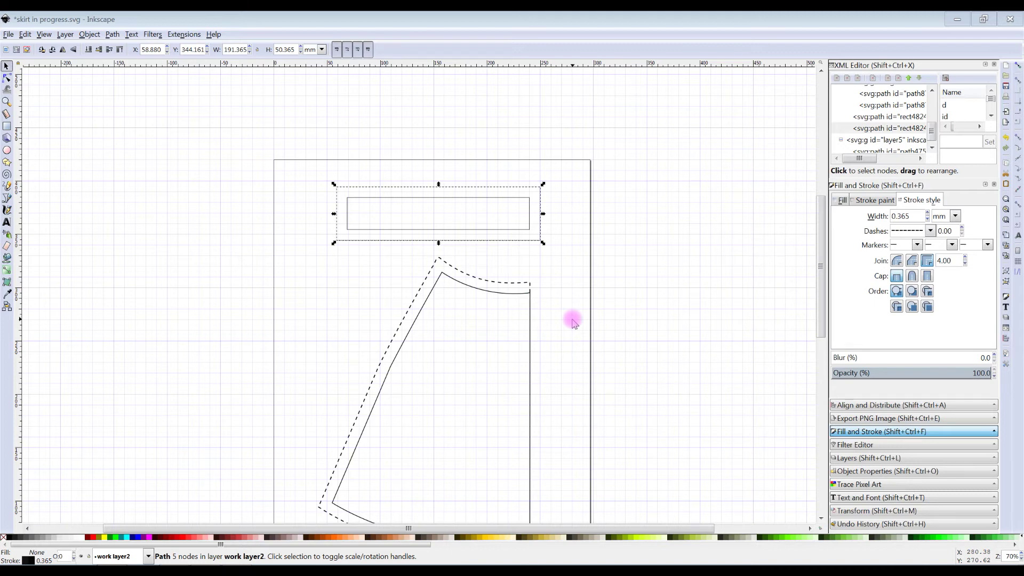
click(7, 66)
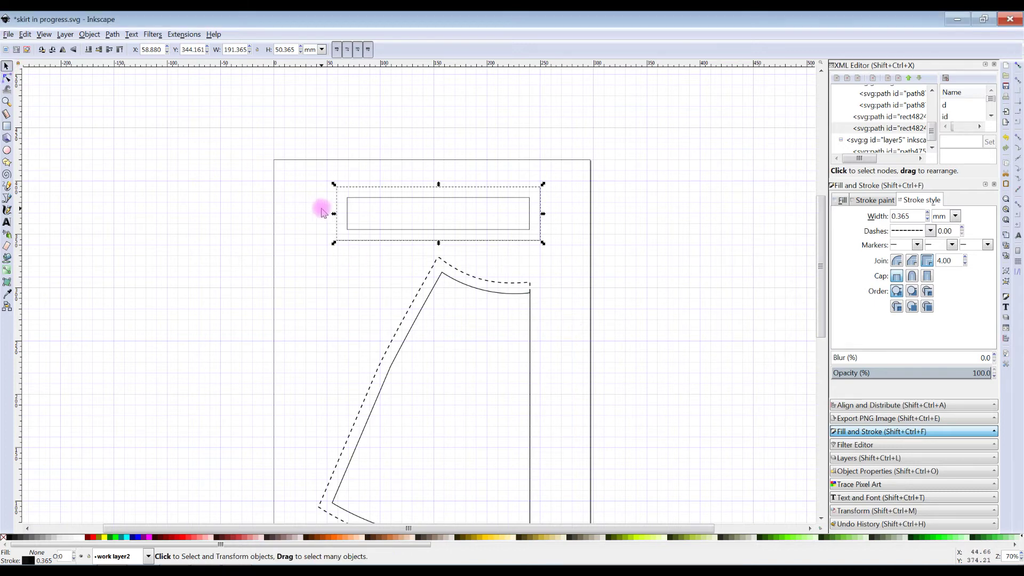
Group the solid and dashed waistband rectangles together.
click(320, 215)
mouse_move(305, 168)
mouse_down()
mouse_move(326, 224)
mouse_move(474, 260)
mouse_move(556, 252)
mouse_up()
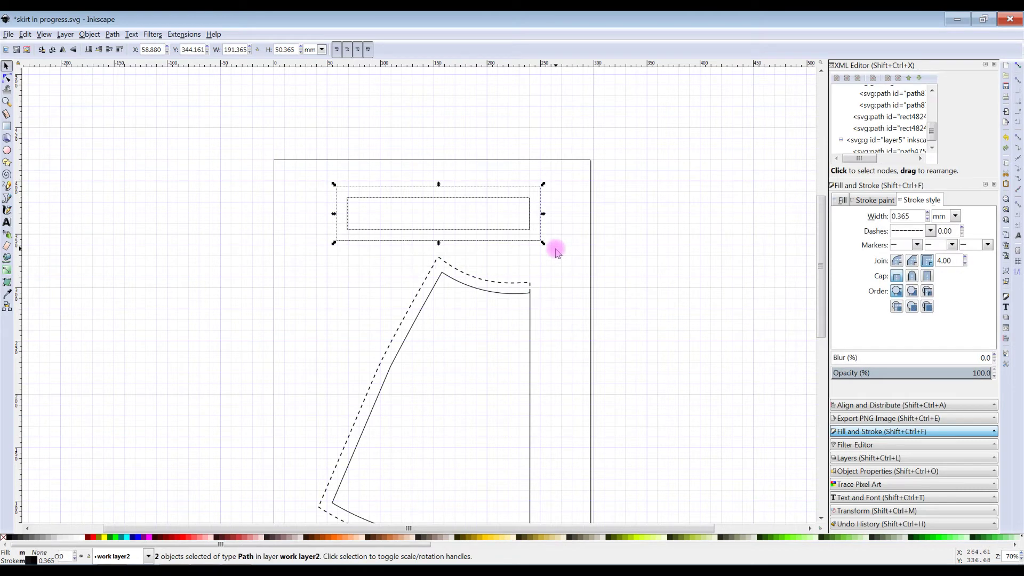
click(112, 34)
mouse_move(89, 35)
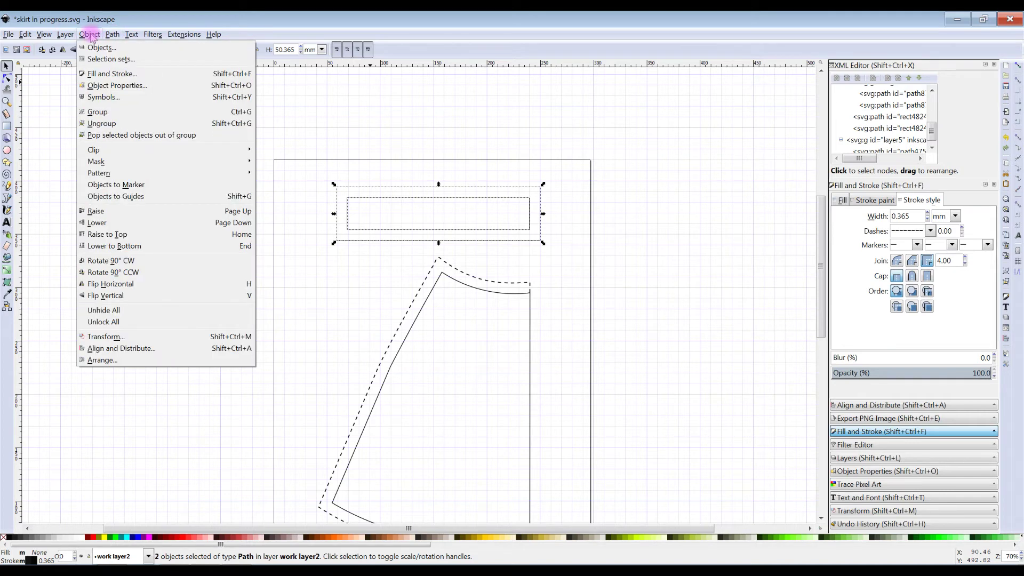
click(98, 112)
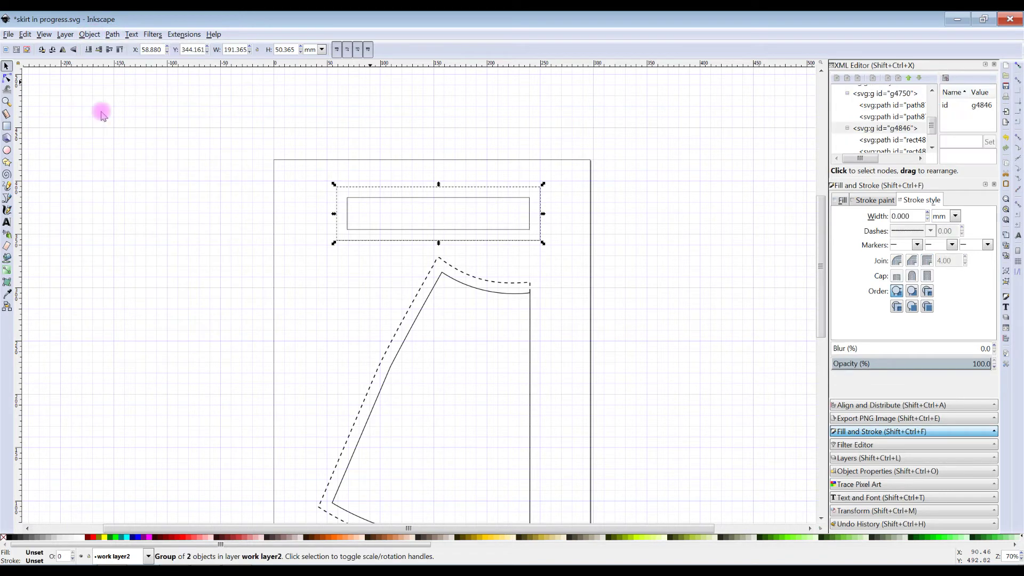
Reposition the skirt group to about X 47.6 mm, Y 32.9 mm and the waistband group to about X 60.4 mm, Y 337.0 mm.
mouse_move(347, 197)
mouse_down()
mouse_move(327, 200)
mouse_move(346, 197)
mouse_up()
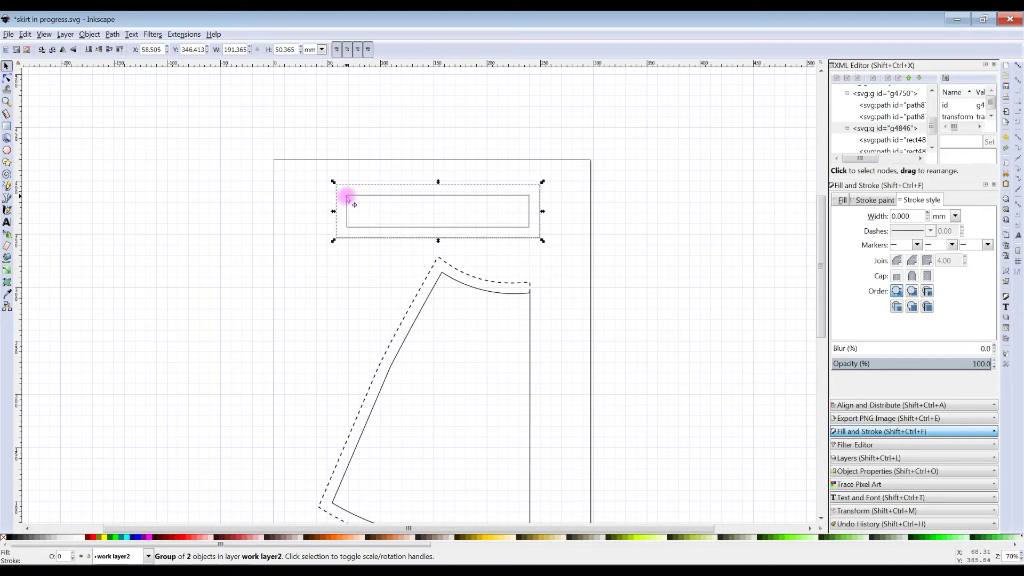
click(429, 278)
mouse_move(427, 280)
mouse_down()
mouse_move(411, 290)
mouse_move(434, 290)
mouse_up()
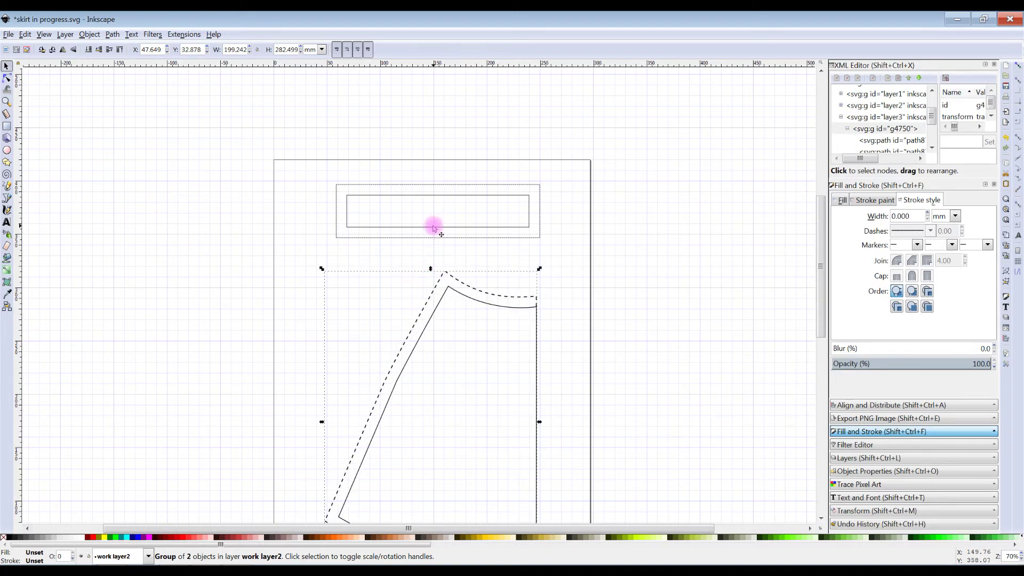
drag(434, 228, 435, 239)
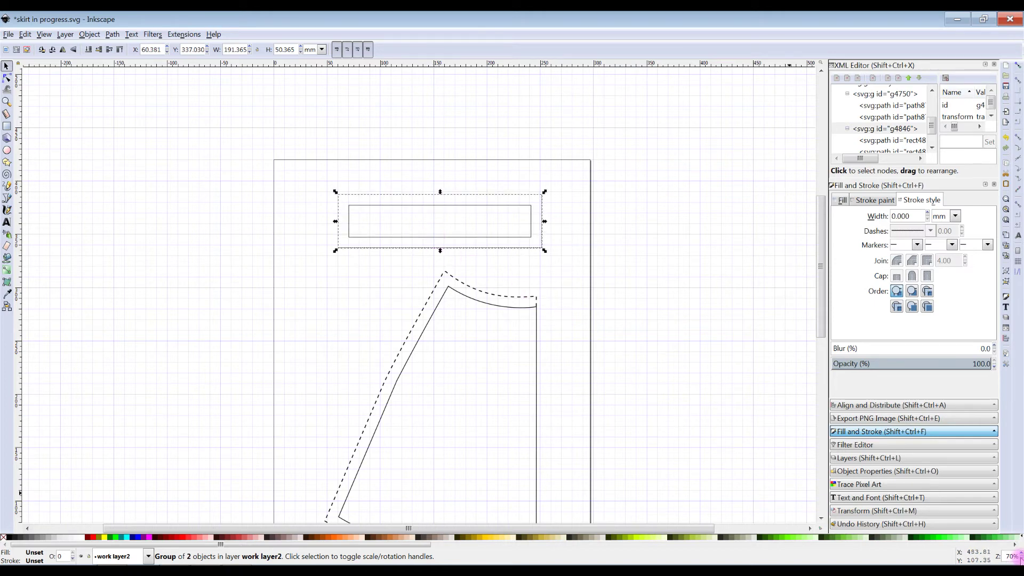
Add the text label "Fold Line" inside the lower half of the skirt piece.
scroll(984, 560, down, 1)
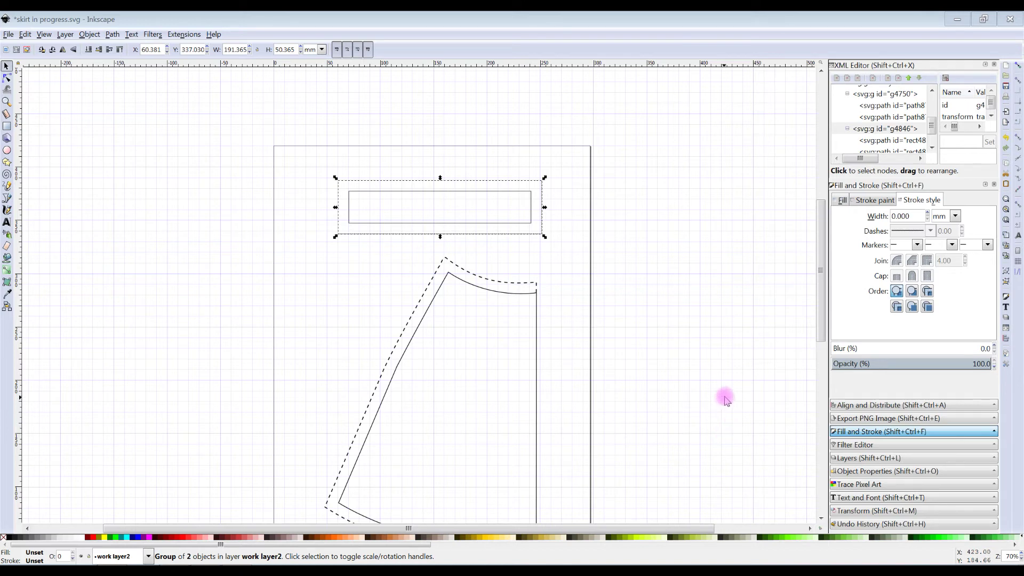
drag(821, 305, 833, 323)
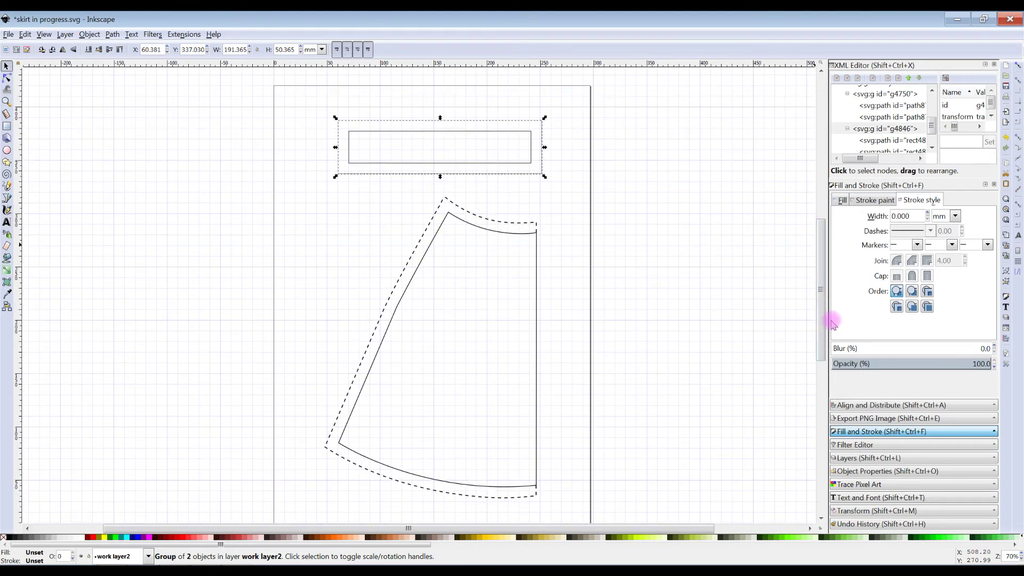
click(7, 221)
click(460, 372)
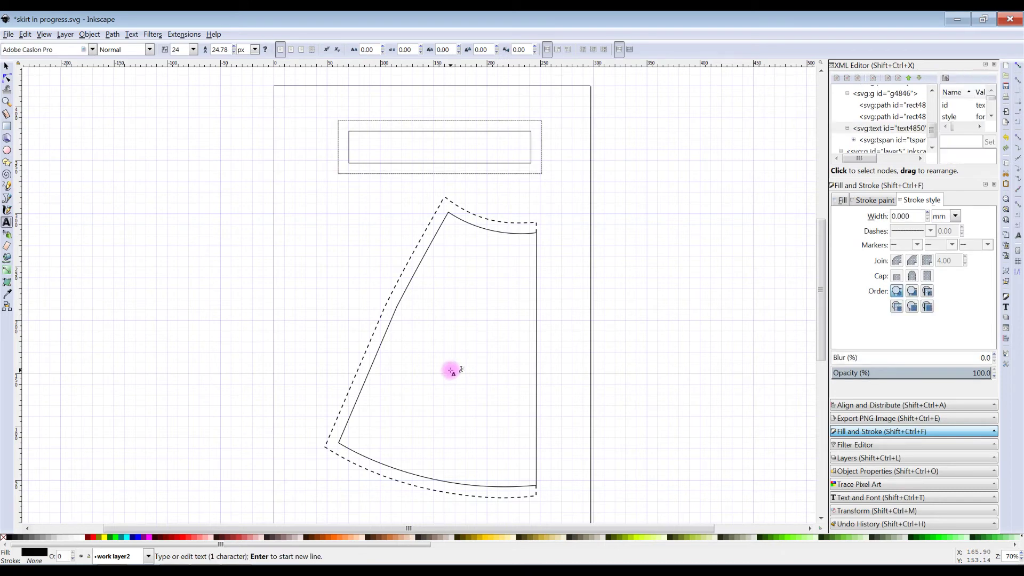
text(old Line)
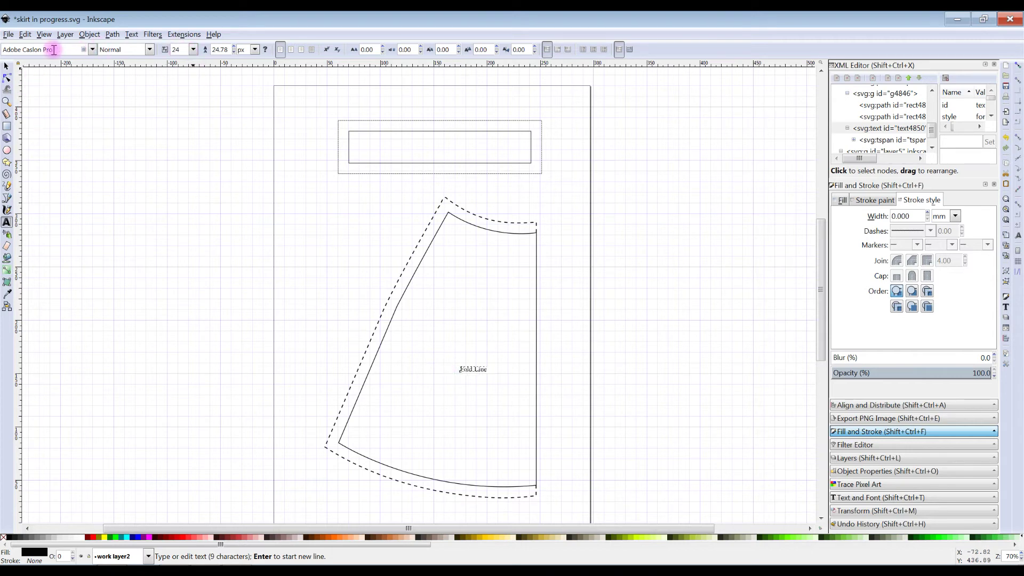
click(92, 50)
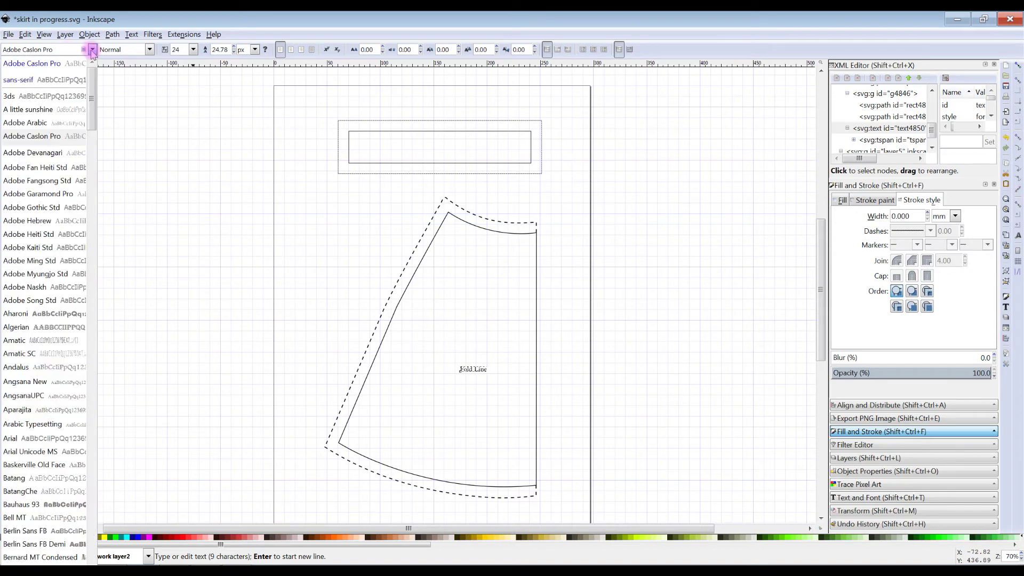
click(93, 49)
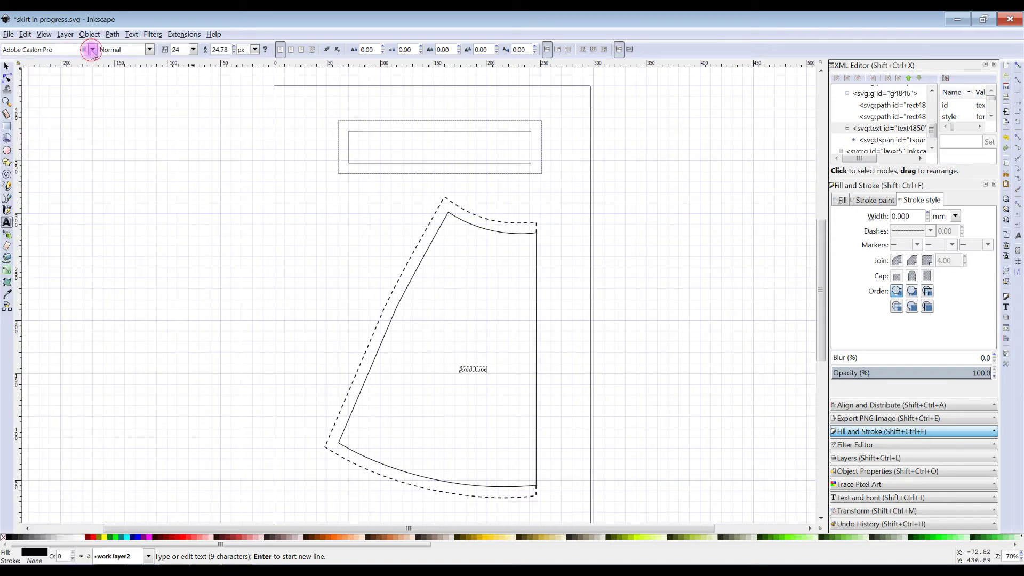
click(193, 50)
click(193, 50)
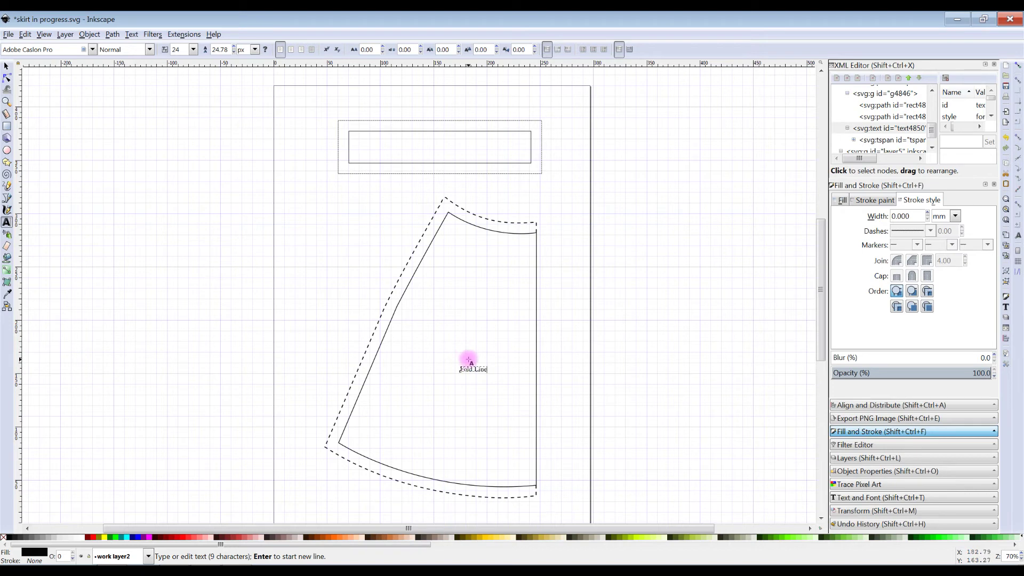
Rotate the "Fold Line" label to vertical and place it just inside the skirt's straight edge, at about X 238.4 mm, Y 140.6 mm.
click(6, 66)
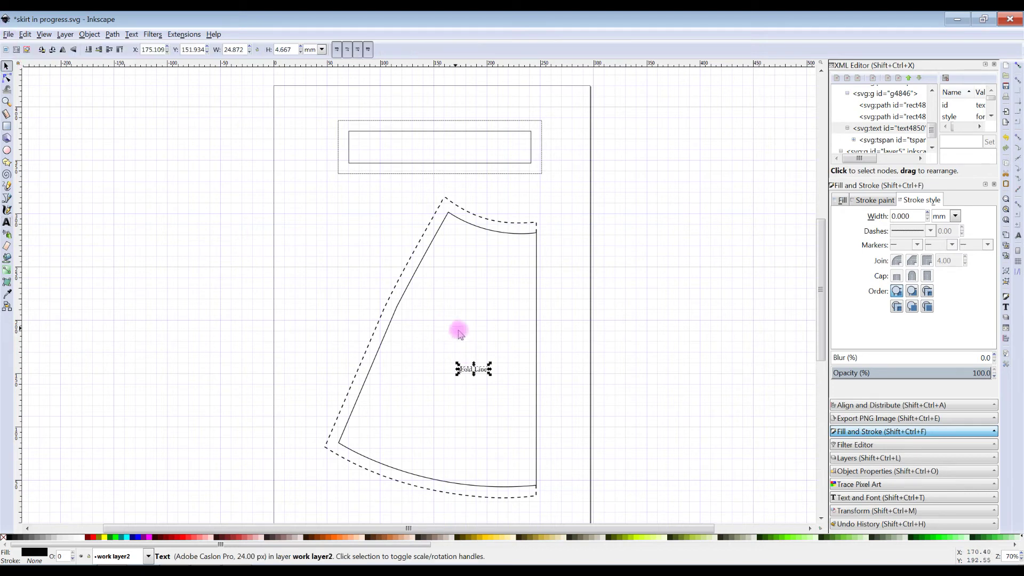
click(491, 377)
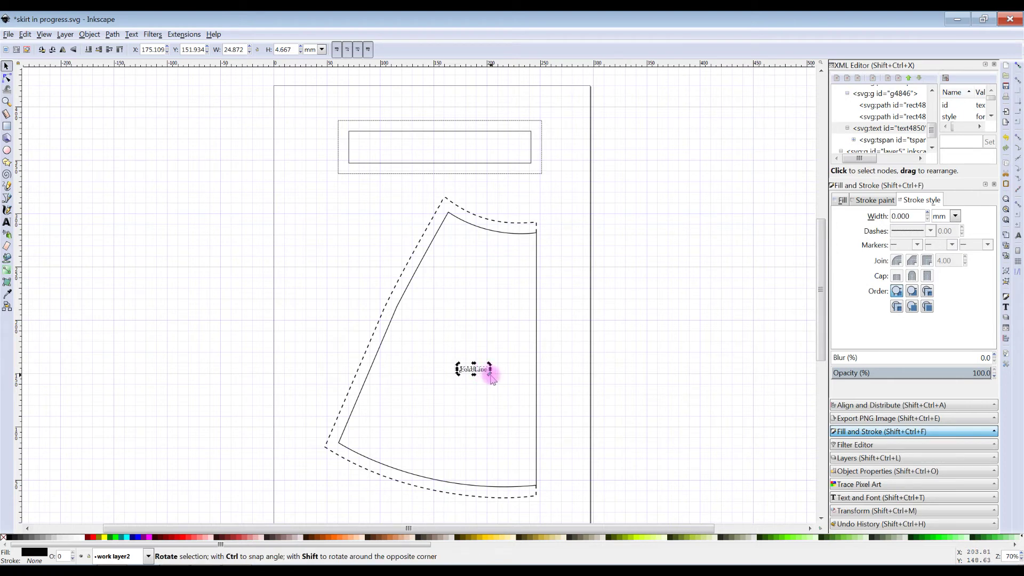
drag(487, 368, 530, 371)
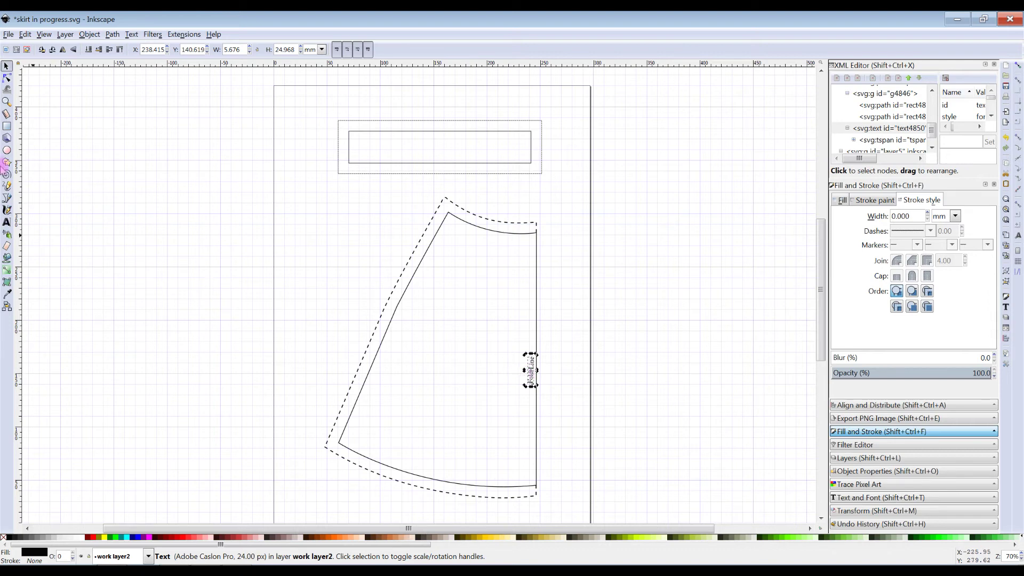
Draw a rectangle in the middle of the skirt piece and set its width and height to 50 mm each.
click(7, 127)
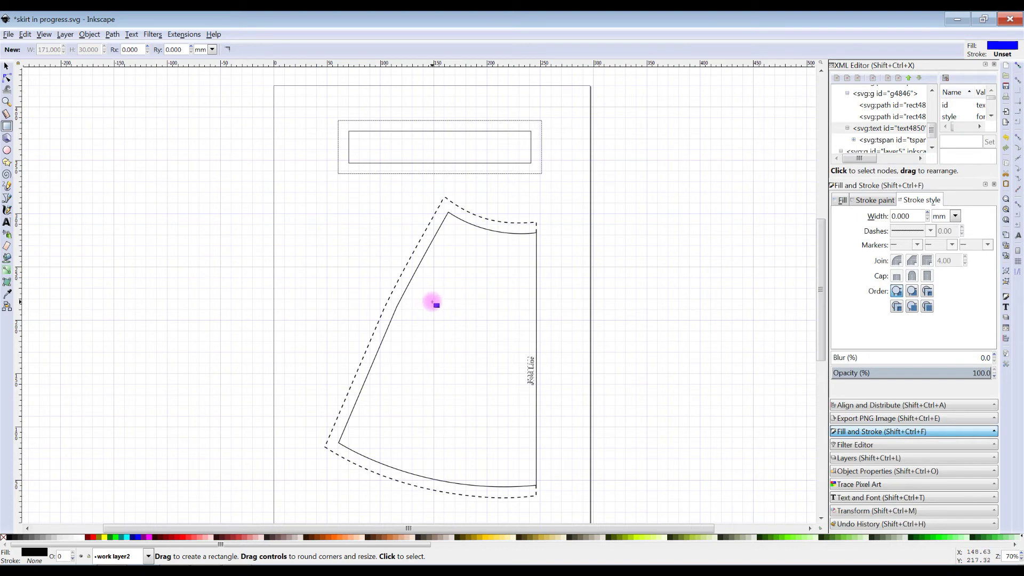
drag(434, 298, 501, 357)
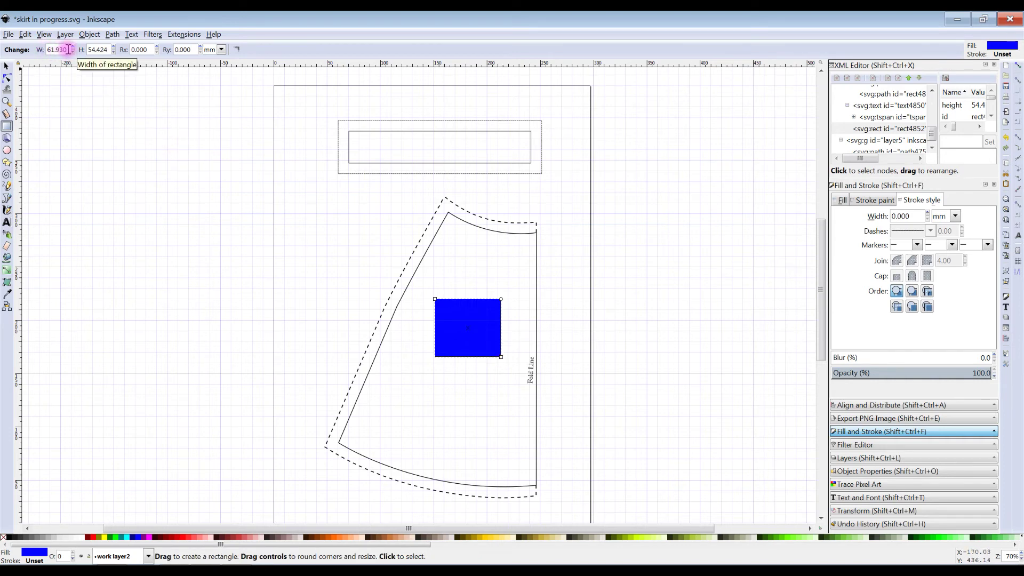
drag(68, 49, 38, 51)
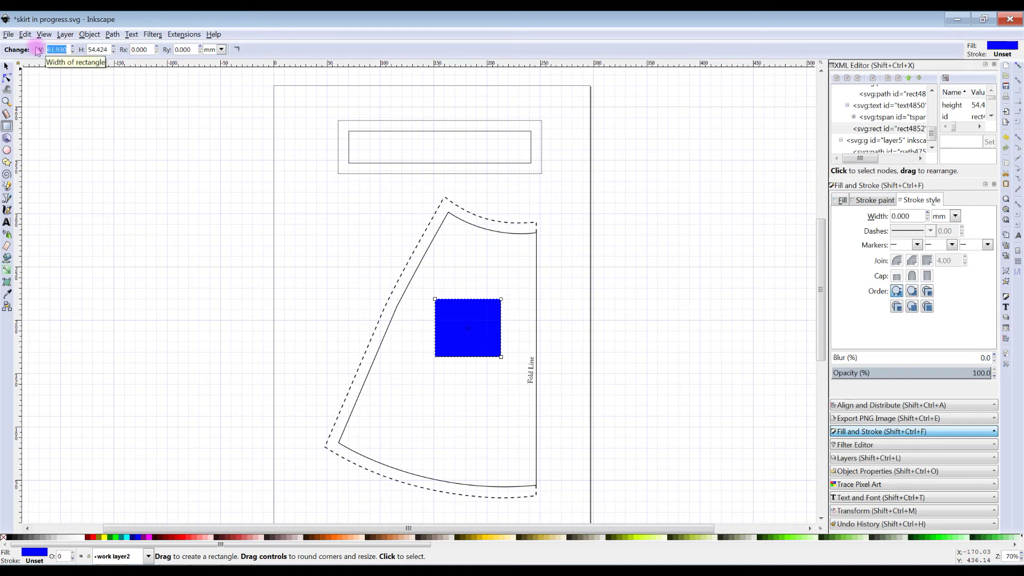
text(5)
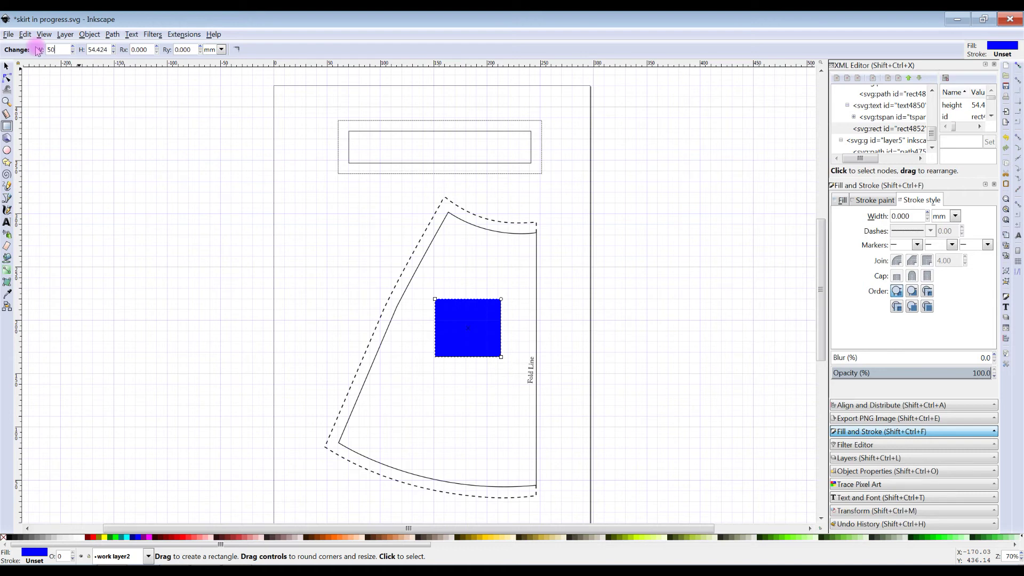
text(0)
key(Return)
drag(110, 50, 69, 50)
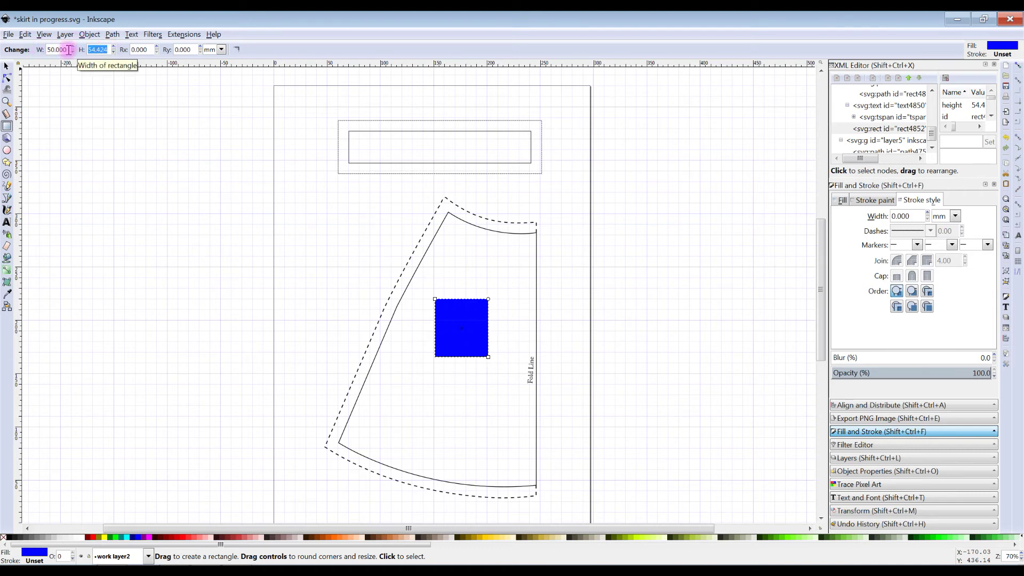
text(50)
key(Return)
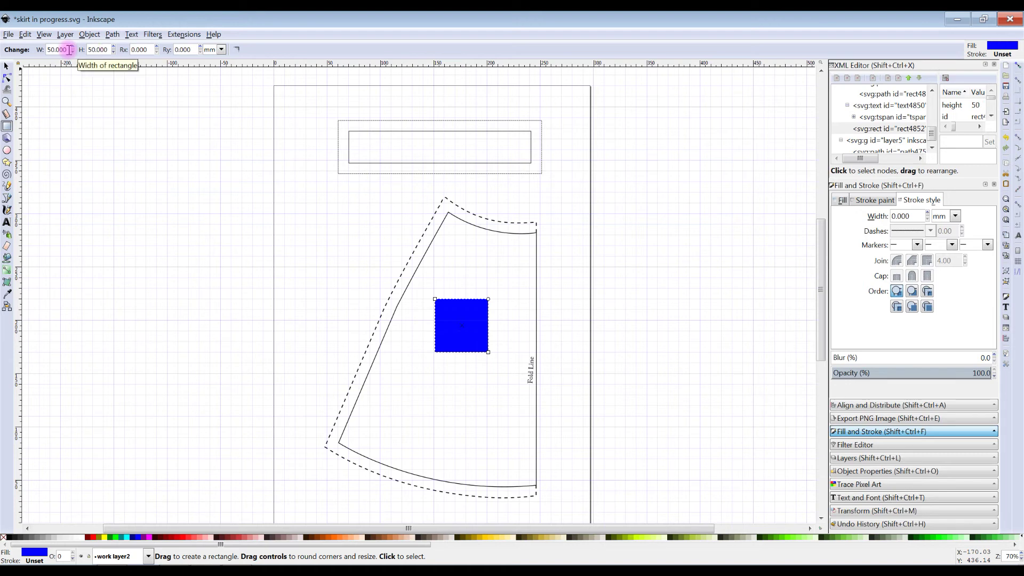
Remove the square's fill and give it a flat black stroke with alpha 232 and a width of 0.365 mm.
click(841, 202)
click(839, 215)
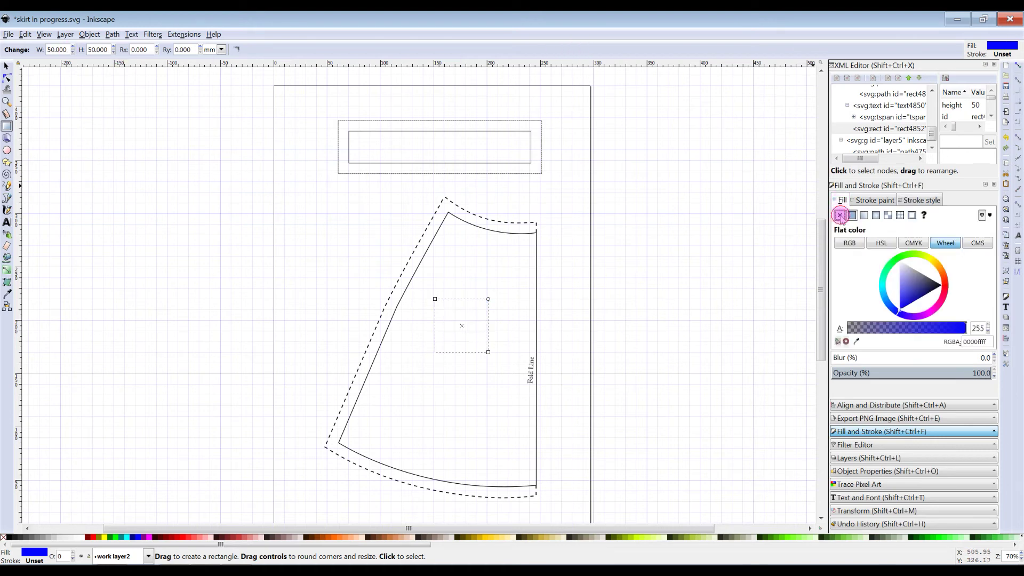
click(877, 201)
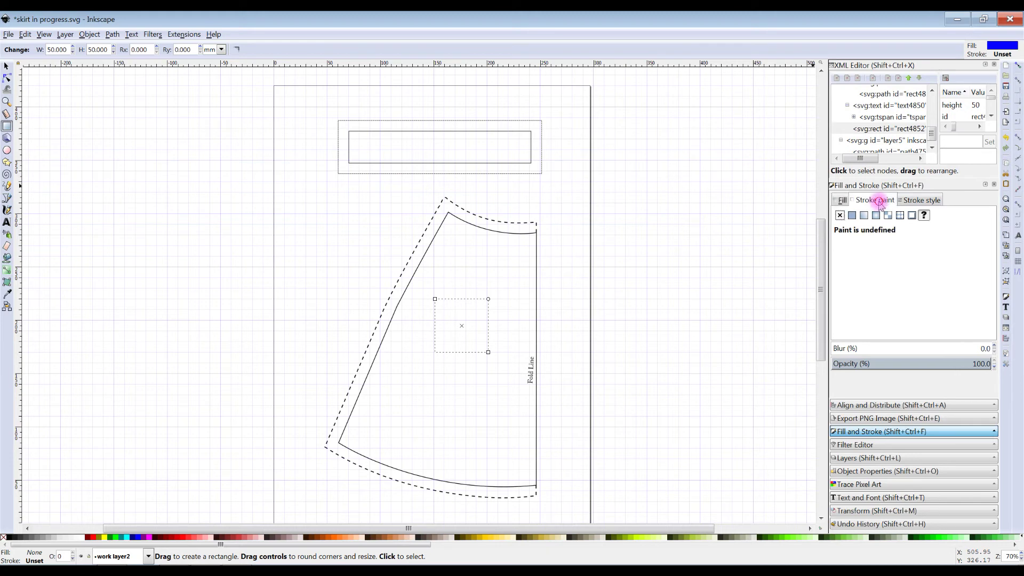
click(851, 214)
drag(983, 327, 955, 335)
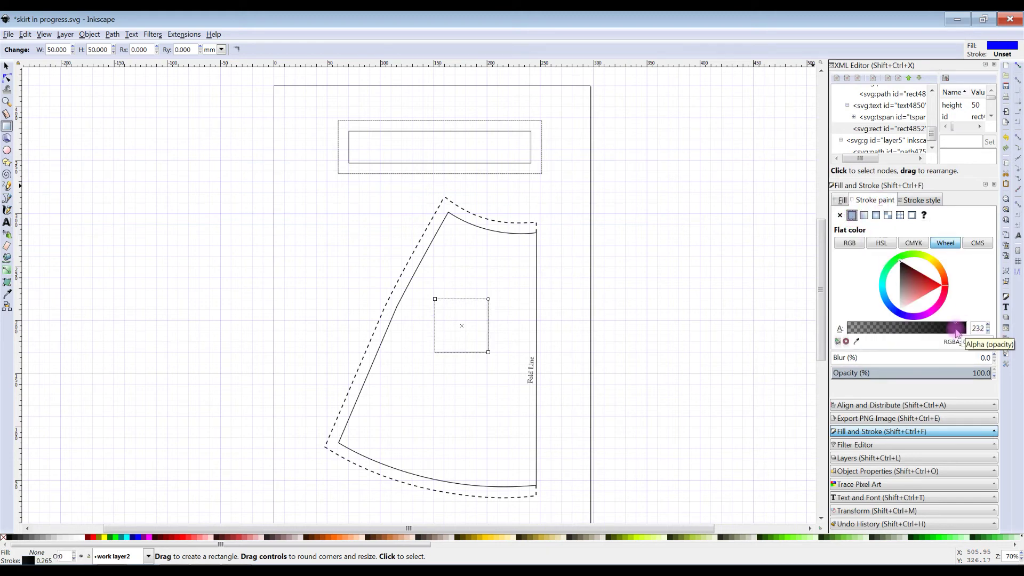
click(919, 202)
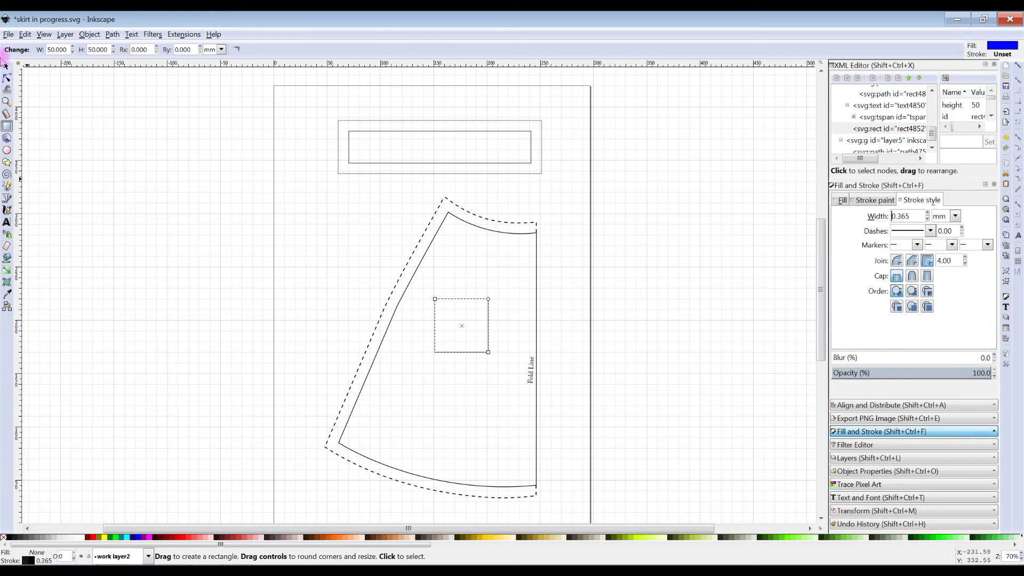
Move the 50 mm square slightly within the skirt, to about X 152.6 mm, Y 171.6 mm.
click(6, 66)
click(452, 386)
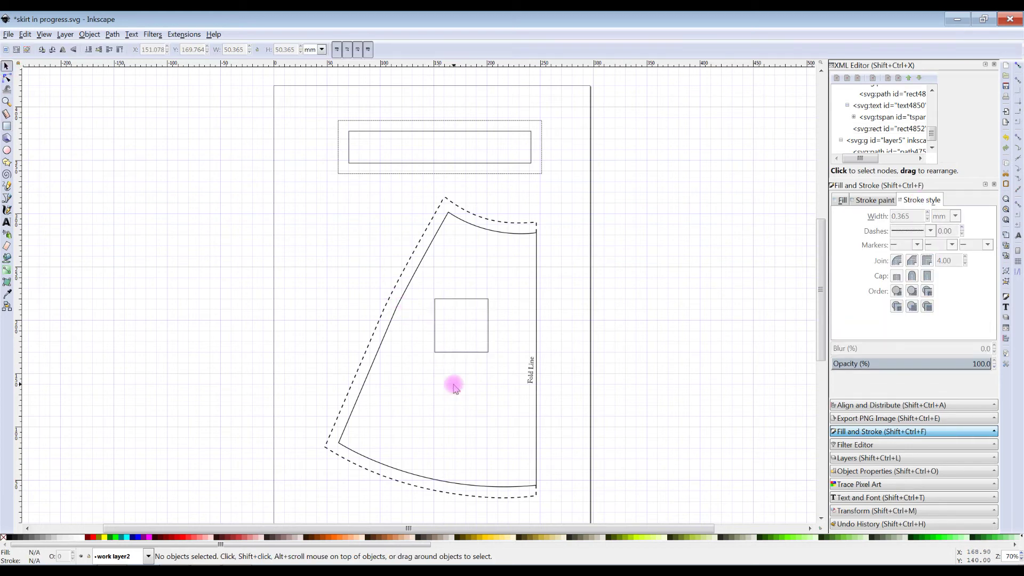
click(462, 299)
mouse_move(462, 300)
mouse_down()
mouse_move(456, 318)
mouse_move(465, 301)
mouse_up()
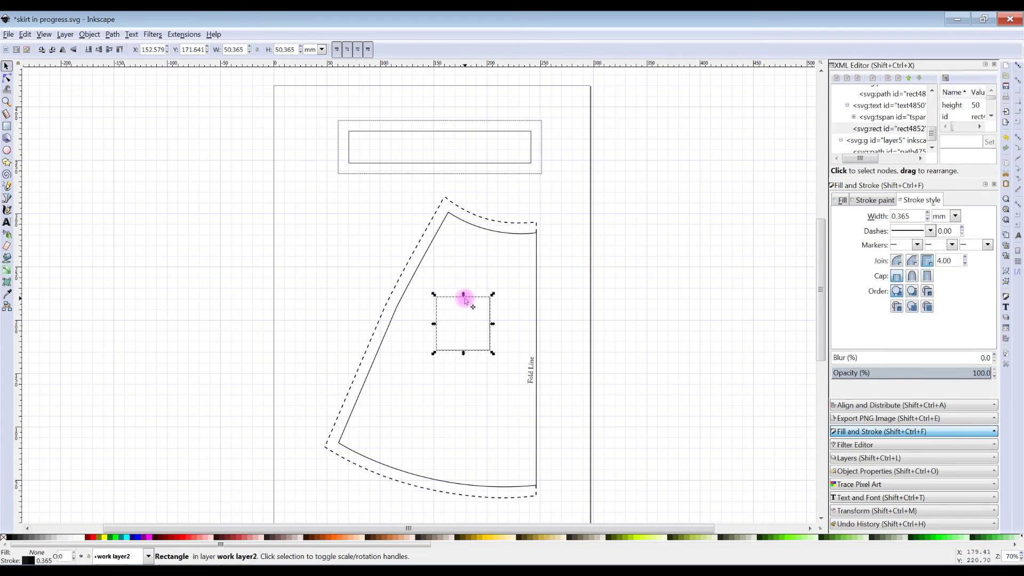
Add a two-line text label over the square reading "Measurements square" and "5cm x 5cms".
click(7, 222)
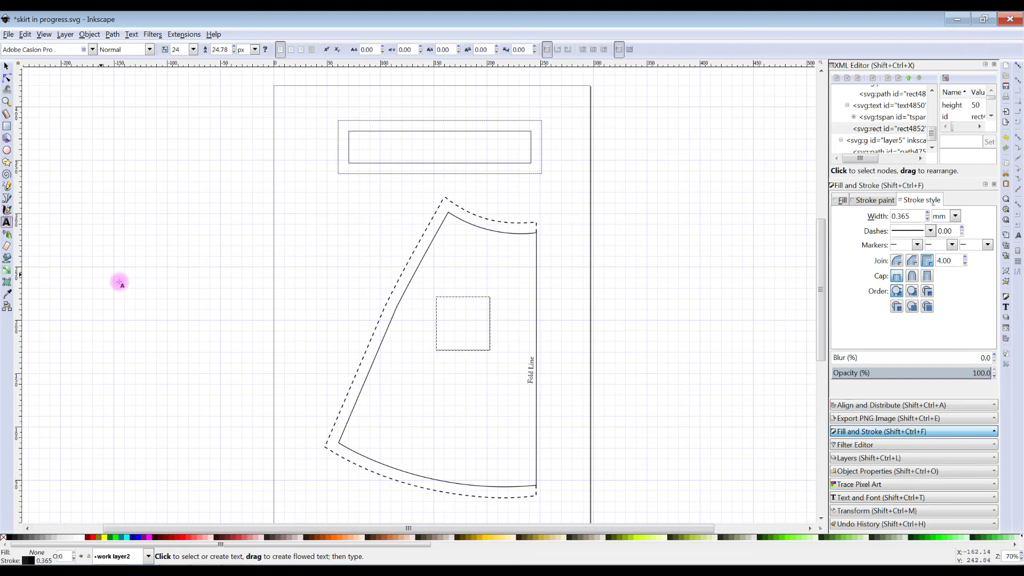
click(449, 314)
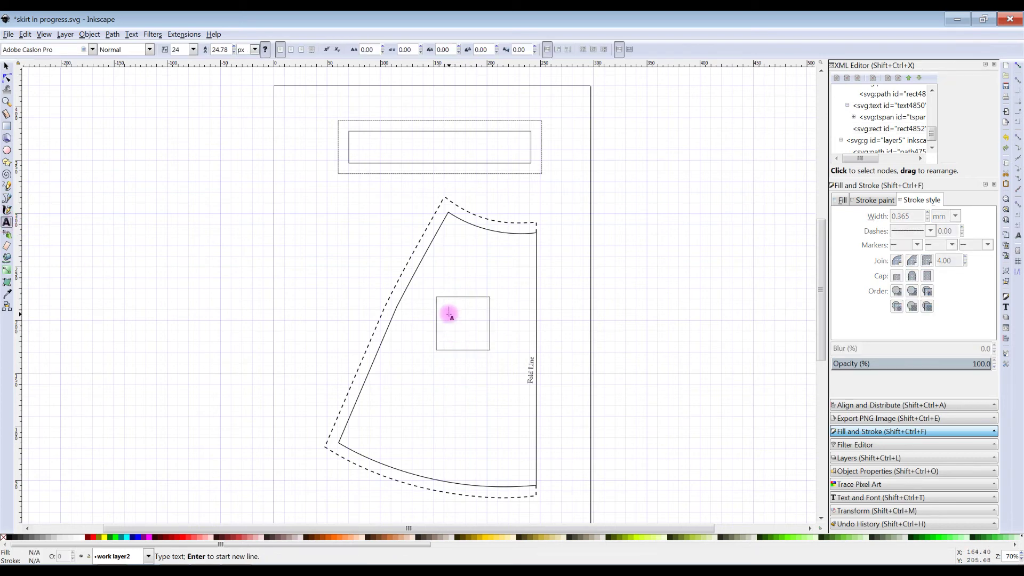
text(Me)
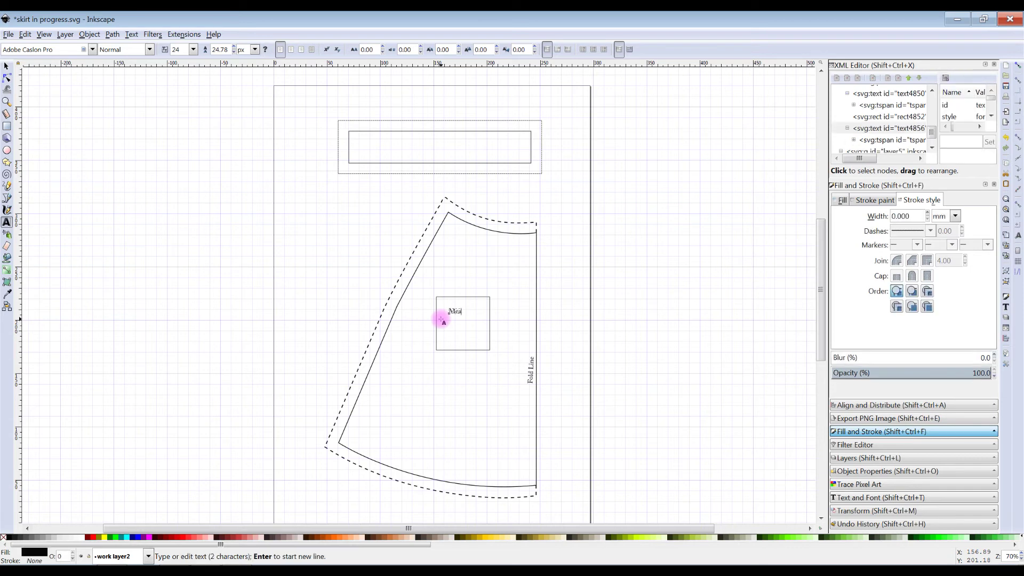
text(asurements)
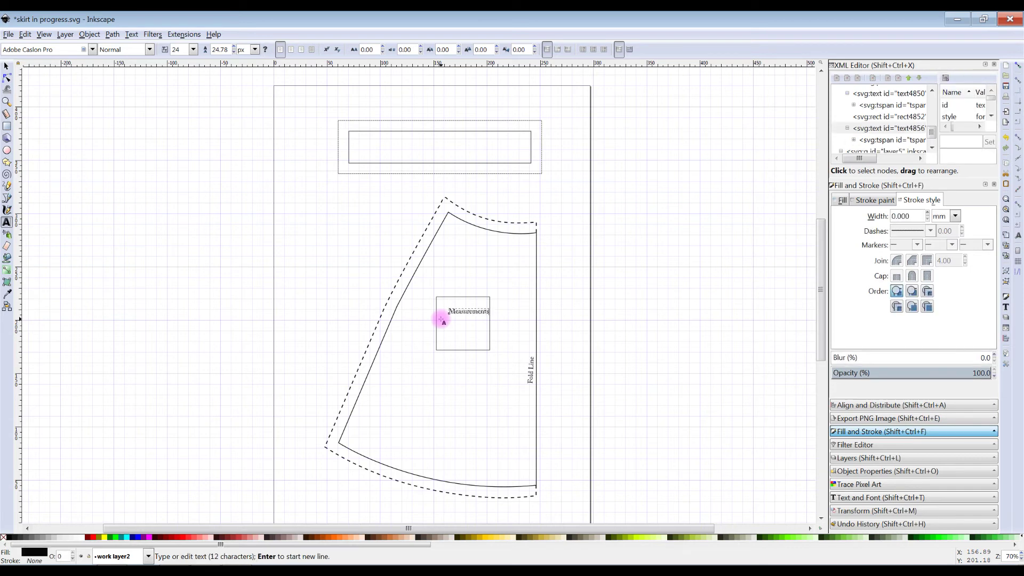
text( square )
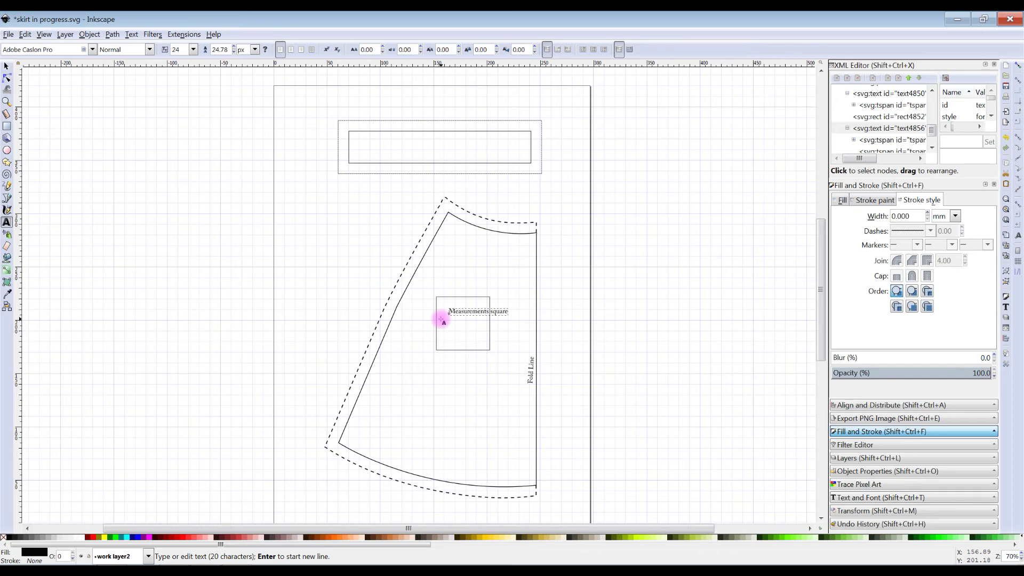
text(5cjm)
key(BackSpace)
text(s)
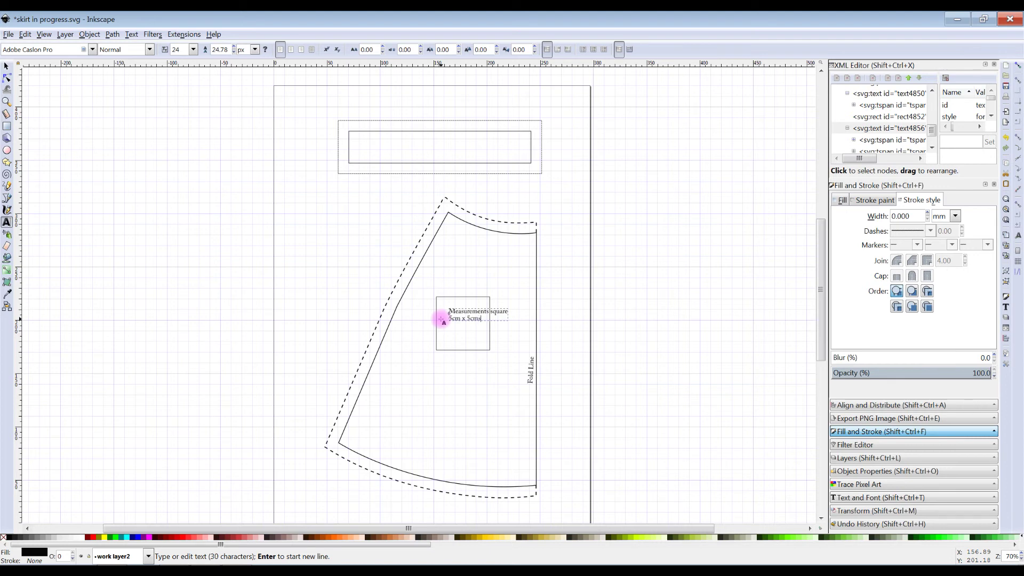
Move and resize the measurement label to about 44.9 × 14.2 mm so that it fits inside the square.
click(7, 67)
mouse_move(485, 319)
mouse_down()
mouse_move(469, 320)
mouse_move(484, 317)
mouse_move(472, 322)
mouse_move(488, 322)
mouse_move(489, 334)
mouse_up()
click(488, 314)
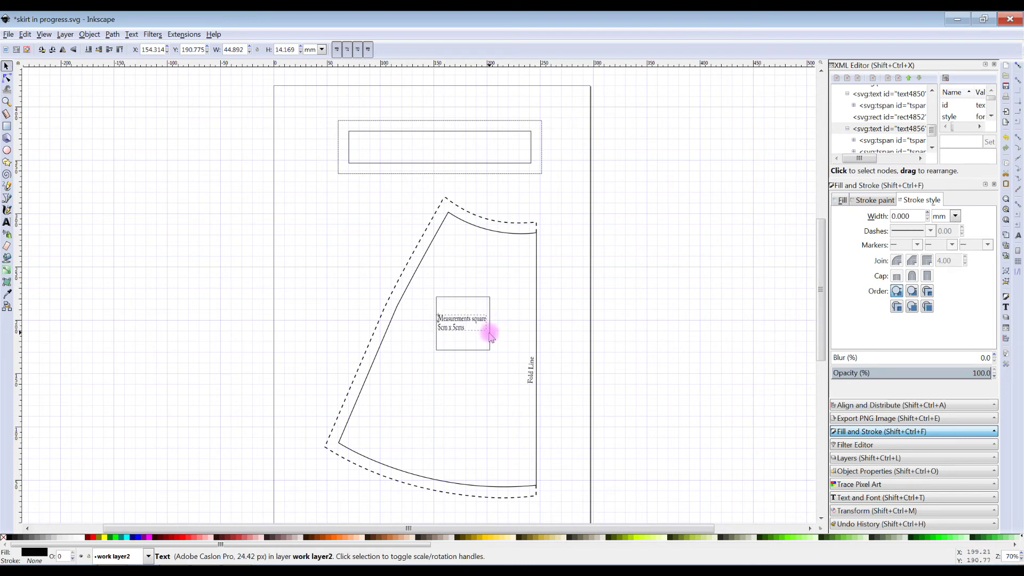
Group the skirt outlines, fold line label, measurement square and its text into one object.
click(489, 330)
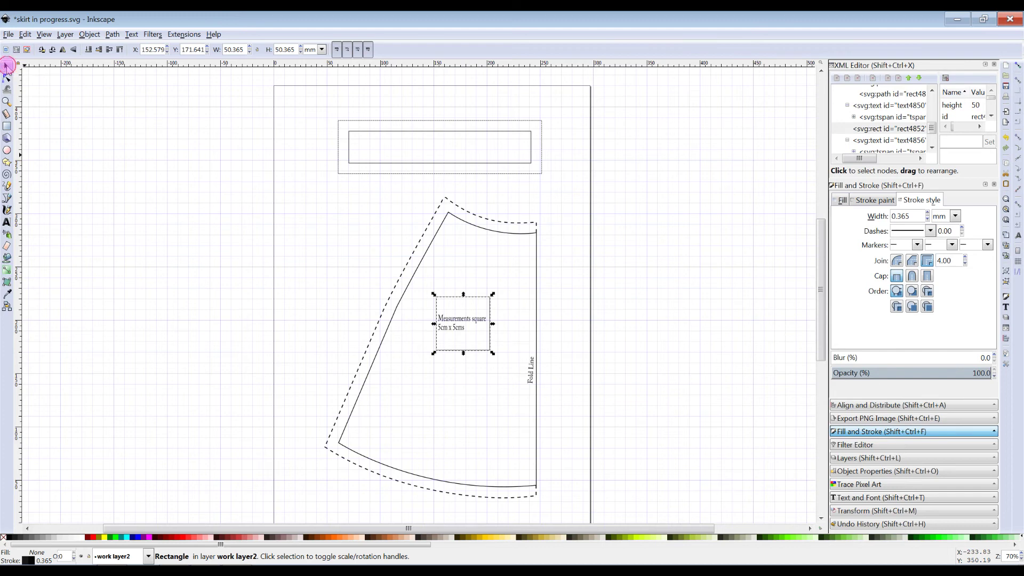
drag(326, 183, 567, 507)
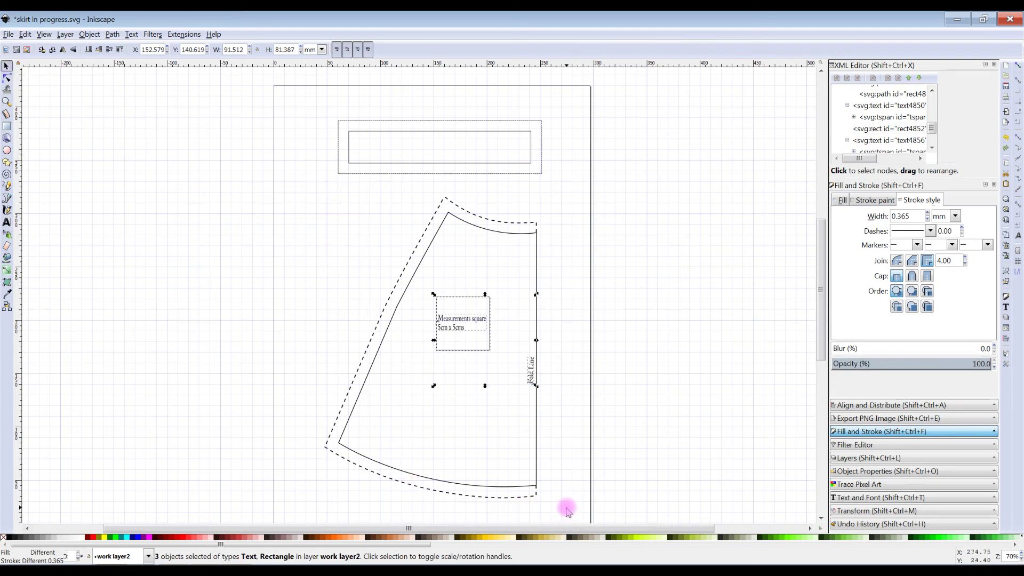
click(318, 182)
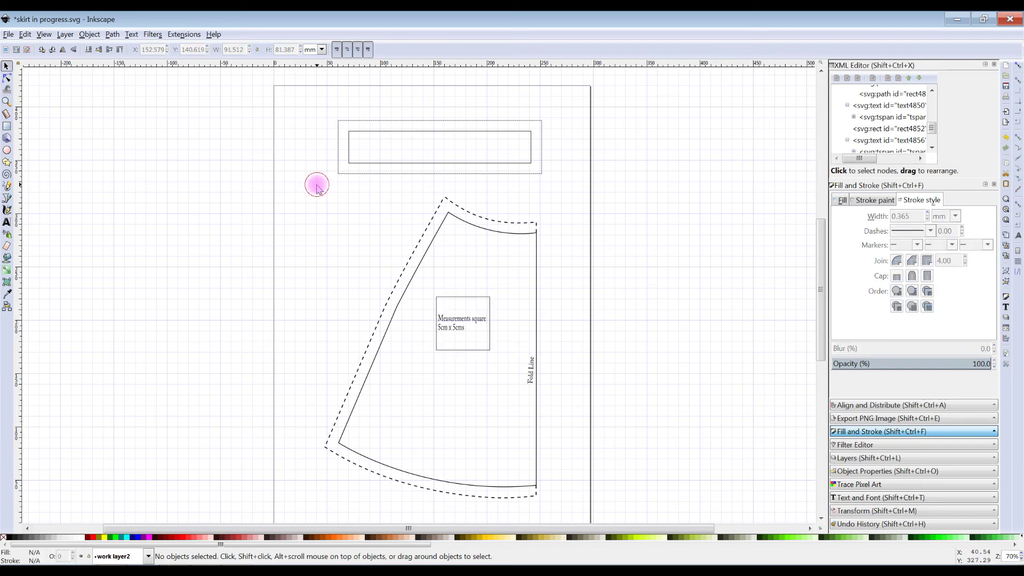
drag(318, 183, 555, 512)
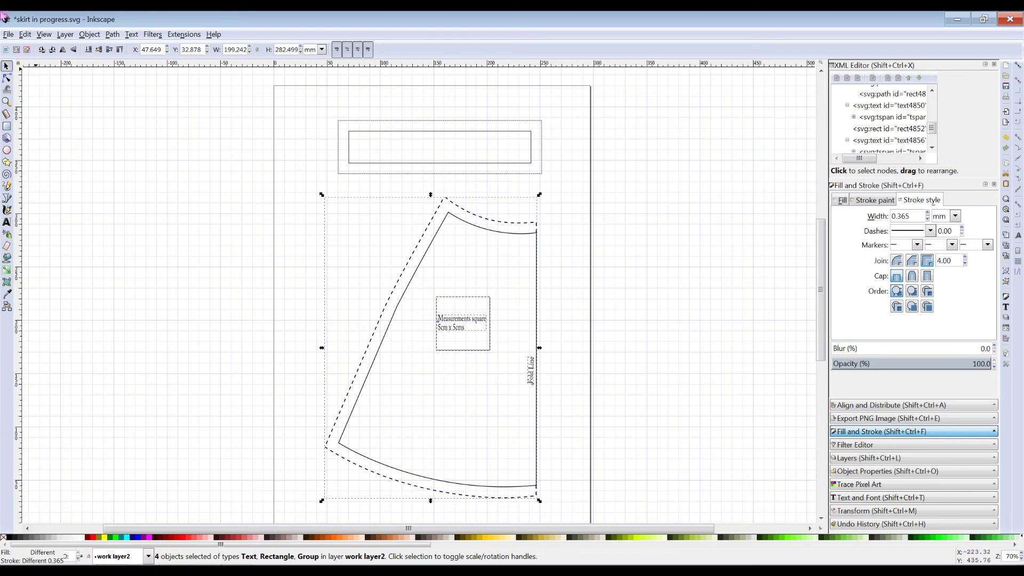
click(91, 35)
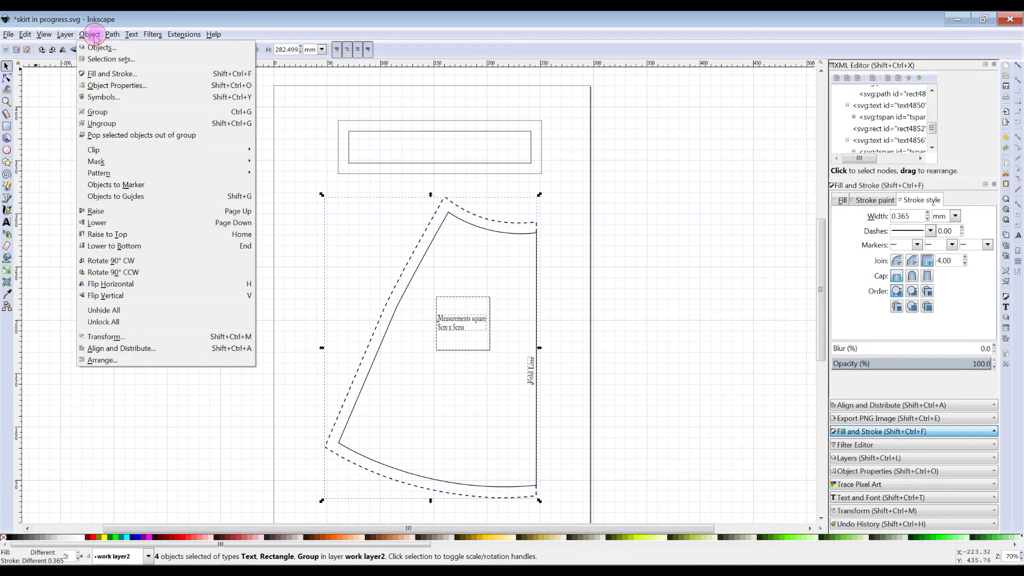
click(99, 112)
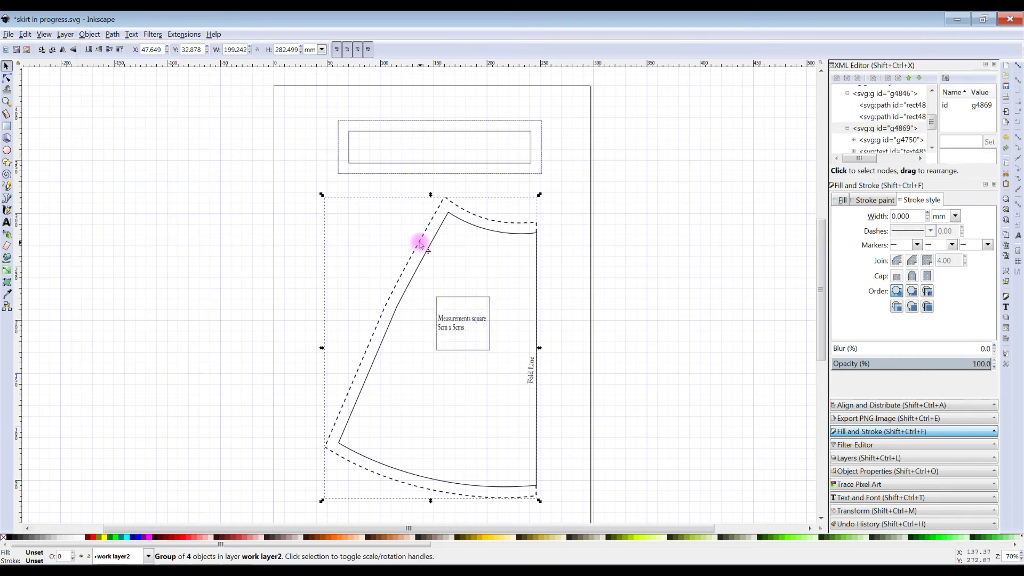
Move the skirt group to about X 45.0 mm, Y 29.5 mm, and shift the waistband group down and left, just above it.
mouse_move(420, 244)
mouse_down()
mouse_move(408, 241)
mouse_move(416, 251)
mouse_up()
click(404, 175)
drag(405, 176, 402, 191)
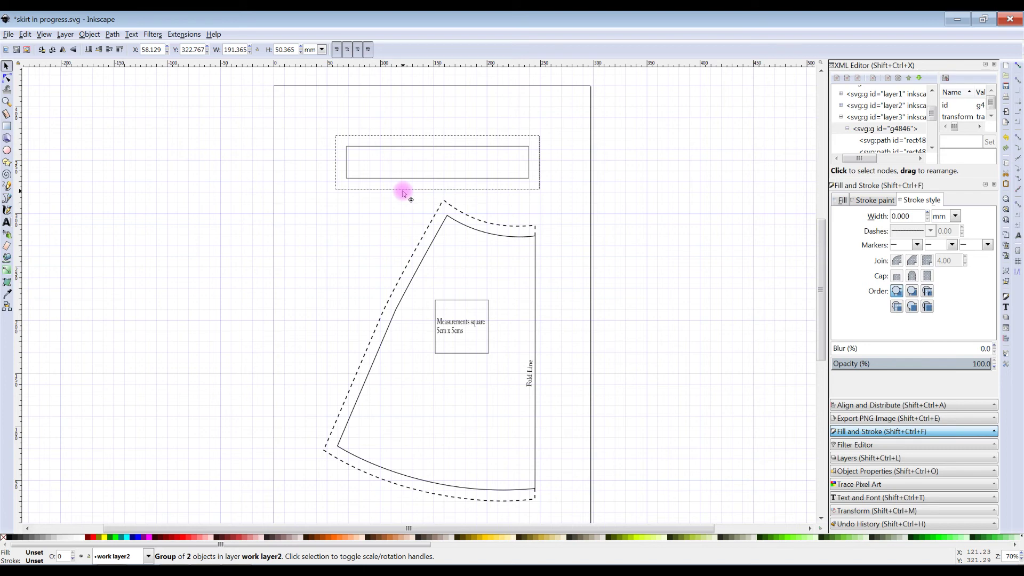
drag(403, 193, 397, 197)
mouse_move(418, 241)
mouse_down()
mouse_move(405, 244)
mouse_move(415, 248)
mouse_up()
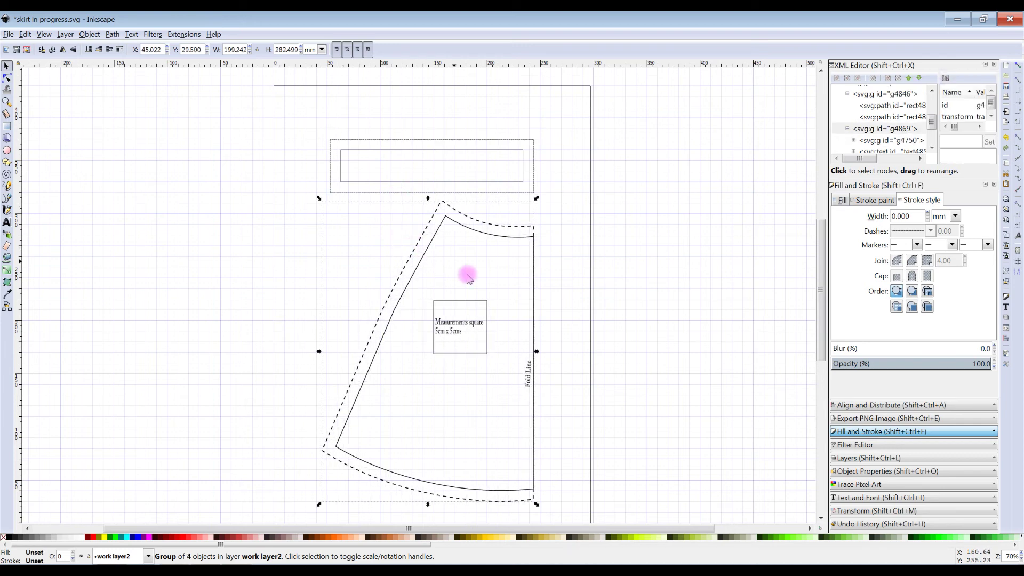
Group the waistband and the skirt pieces together into a single pattern group.
mouse_move(819, 348)
mouse_down()
mouse_move(826, 358)
mouse_move(827, 350)
mouse_up()
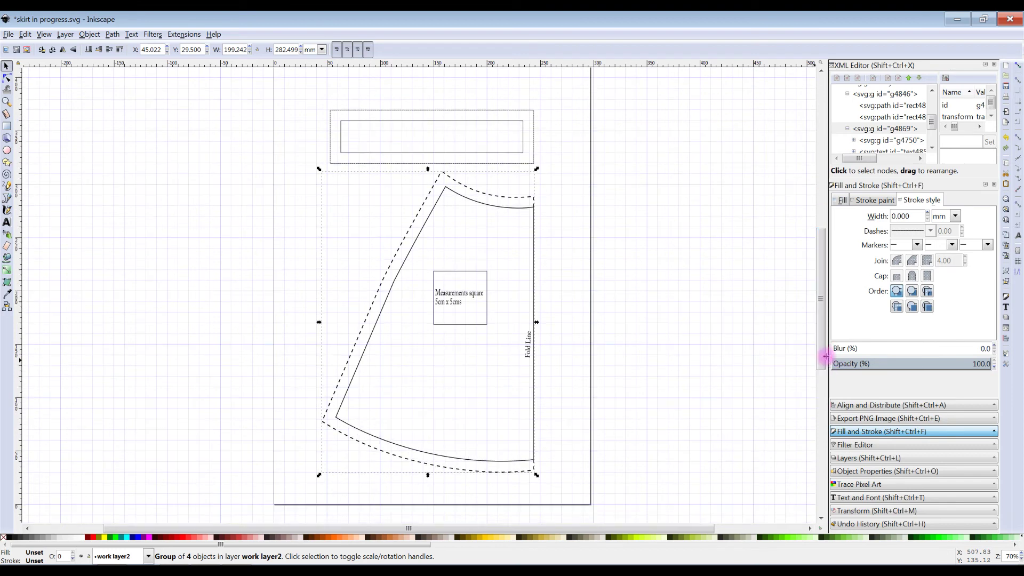
click(6, 67)
click(291, 86)
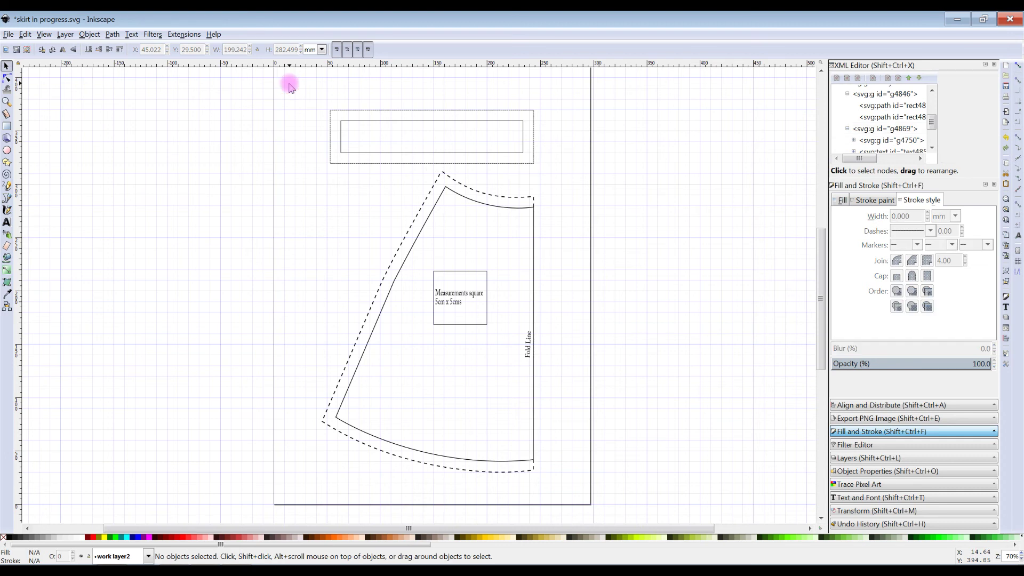
drag(283, 75, 567, 488)
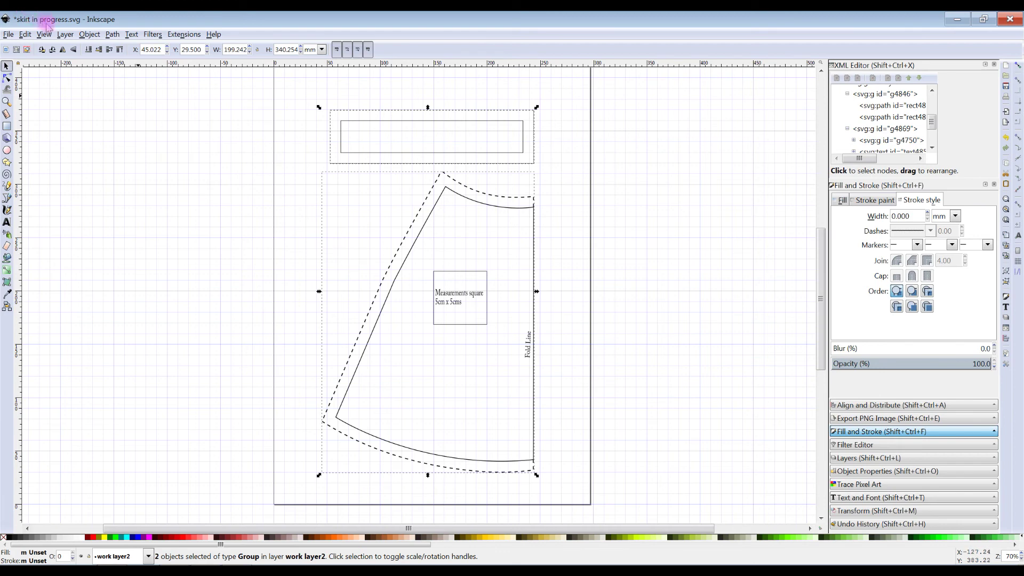
click(89, 34)
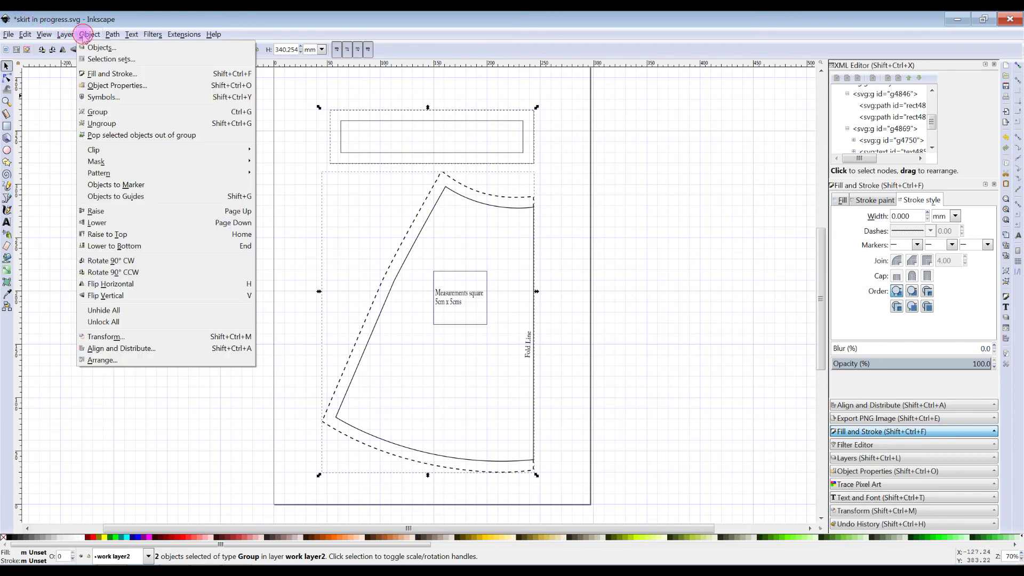
click(98, 113)
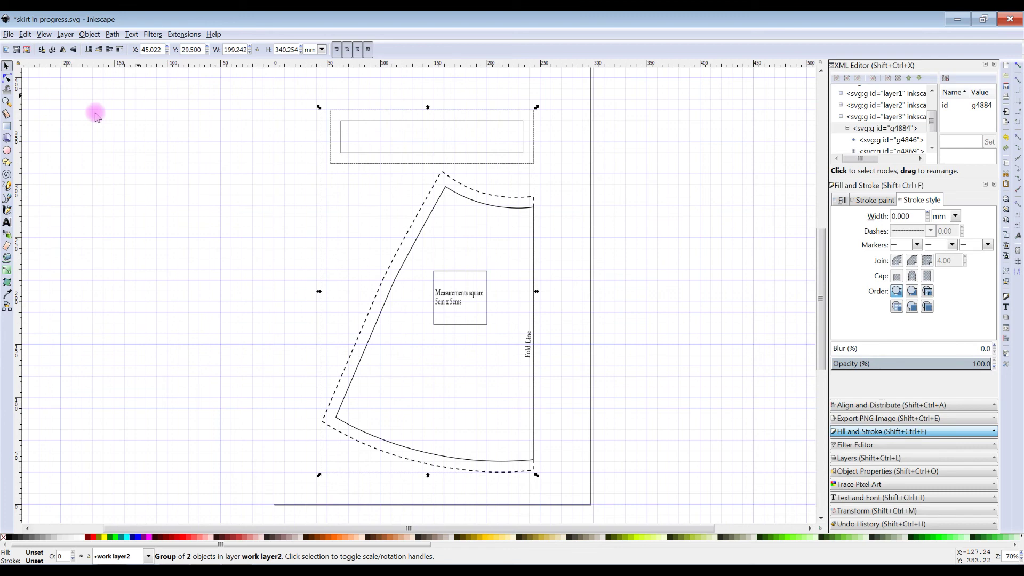
Resize the document page to the selected pattern group with all margins at 0.
click(8, 35)
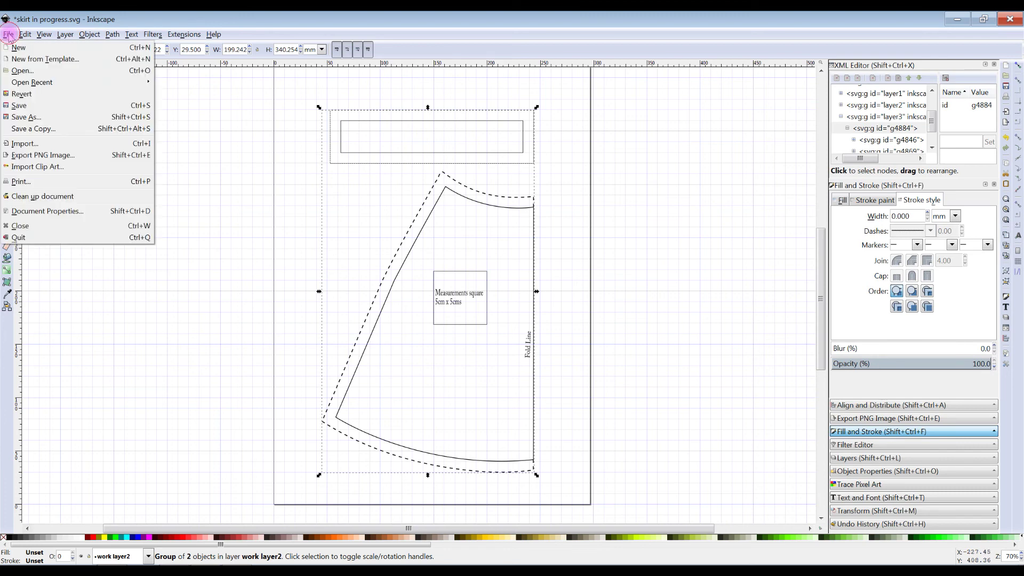
click(49, 211)
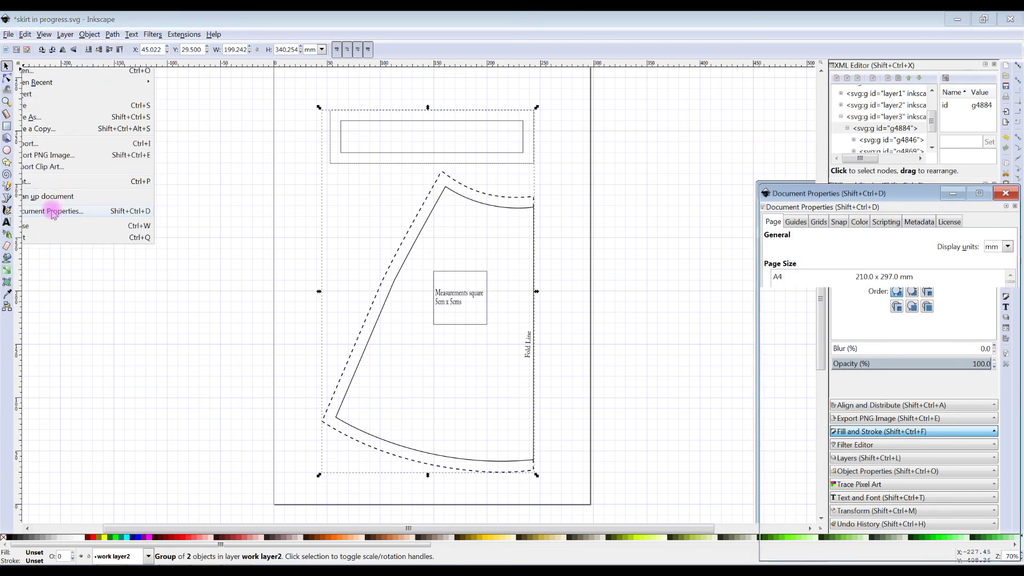
drag(916, 194, 782, 137)
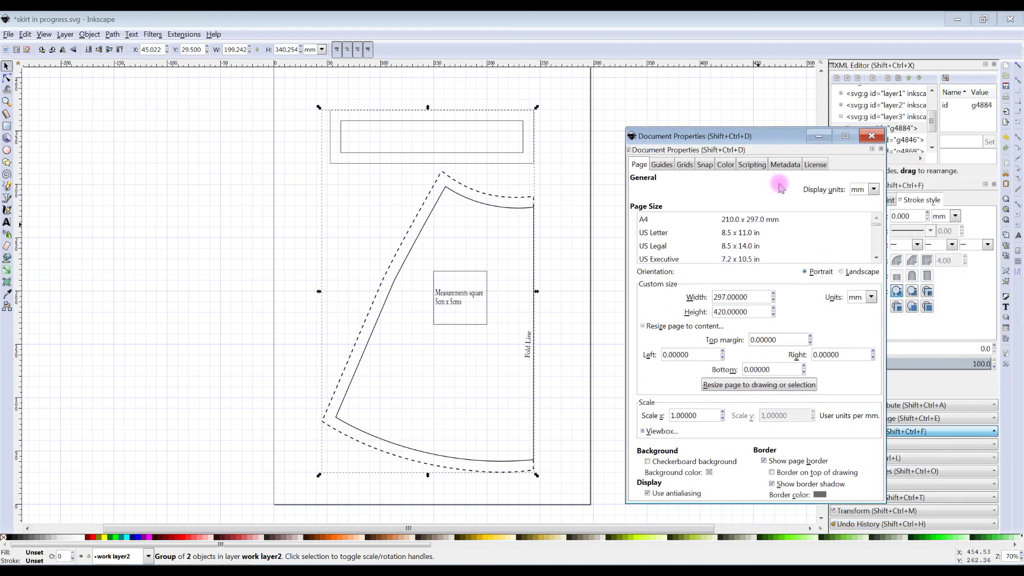
click(745, 386)
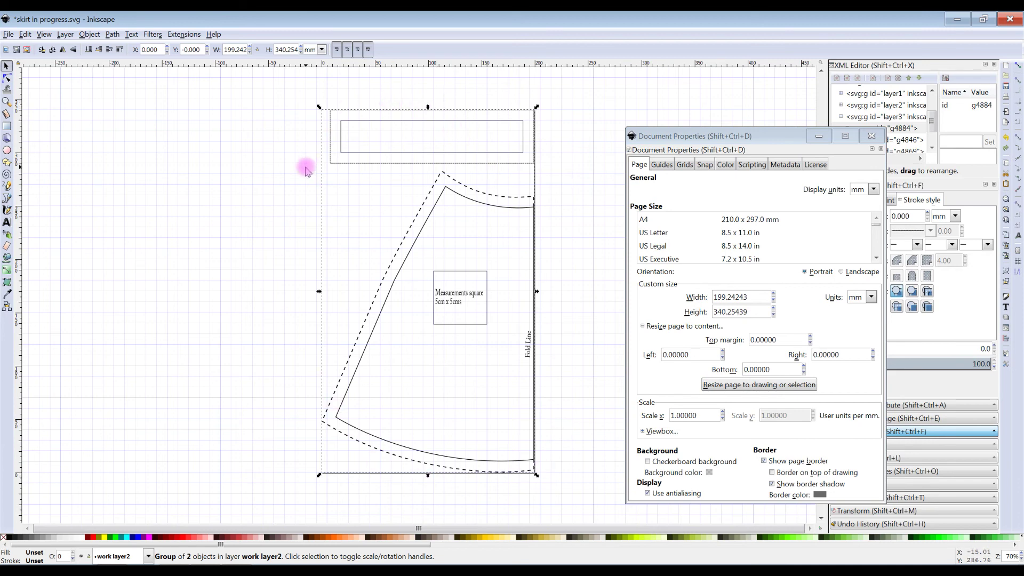
click(872, 137)
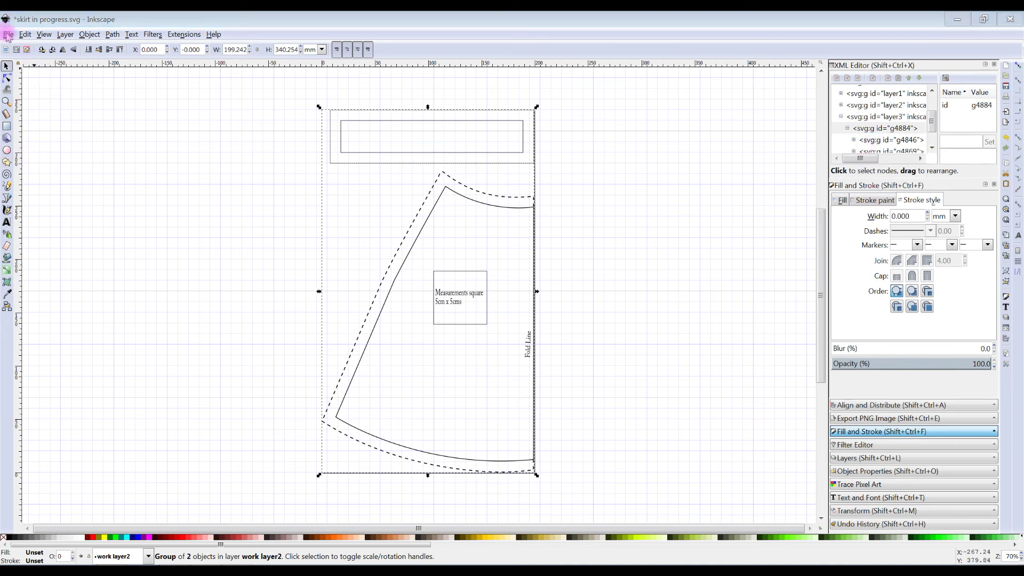
Save a copy of the document as "Test Skirt" in Inkscape SVG format in the "digital pattern skirt part 2" folder.
click(8, 35)
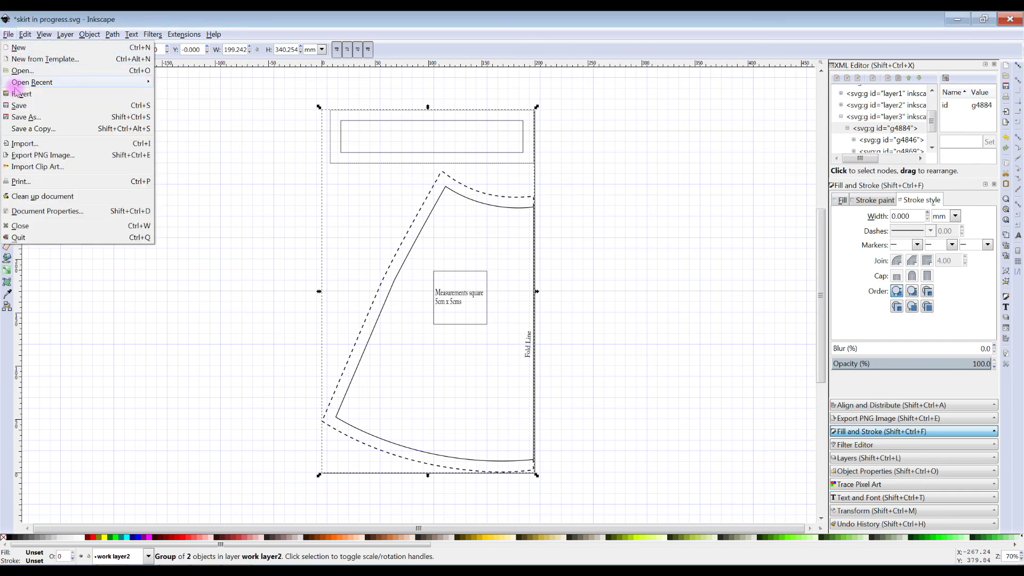
click(23, 118)
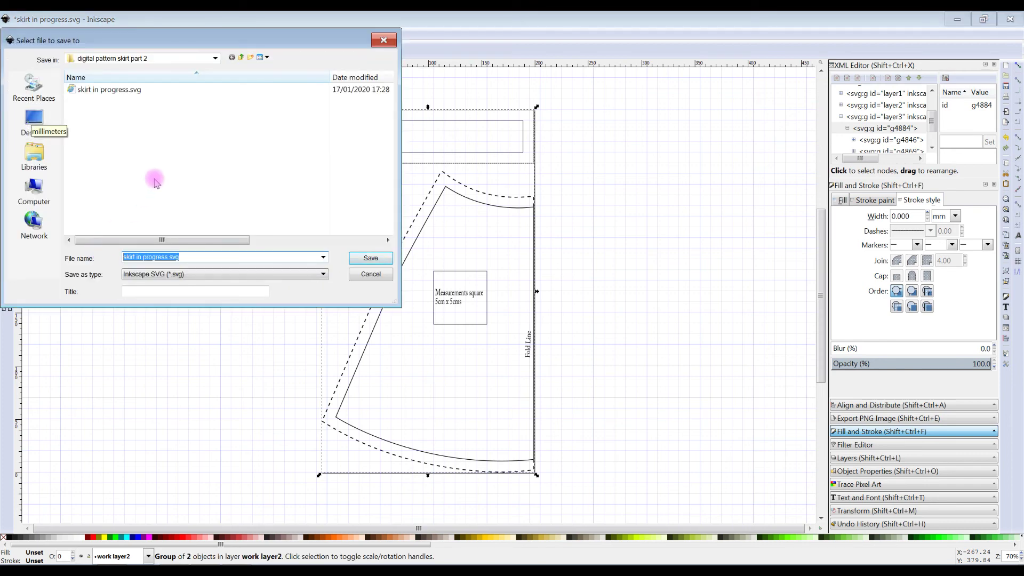
text(Test Sk)
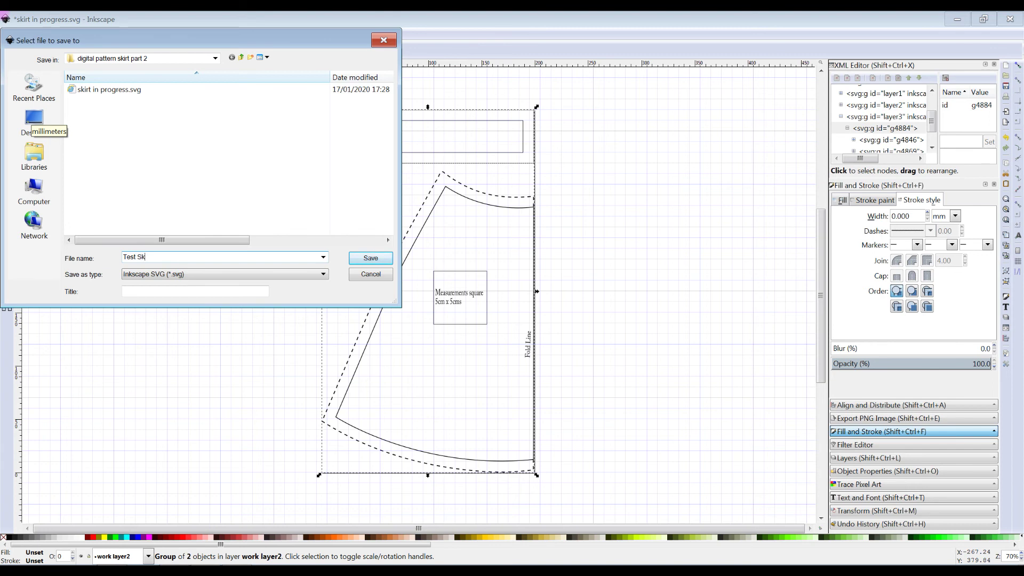
click(371, 260)
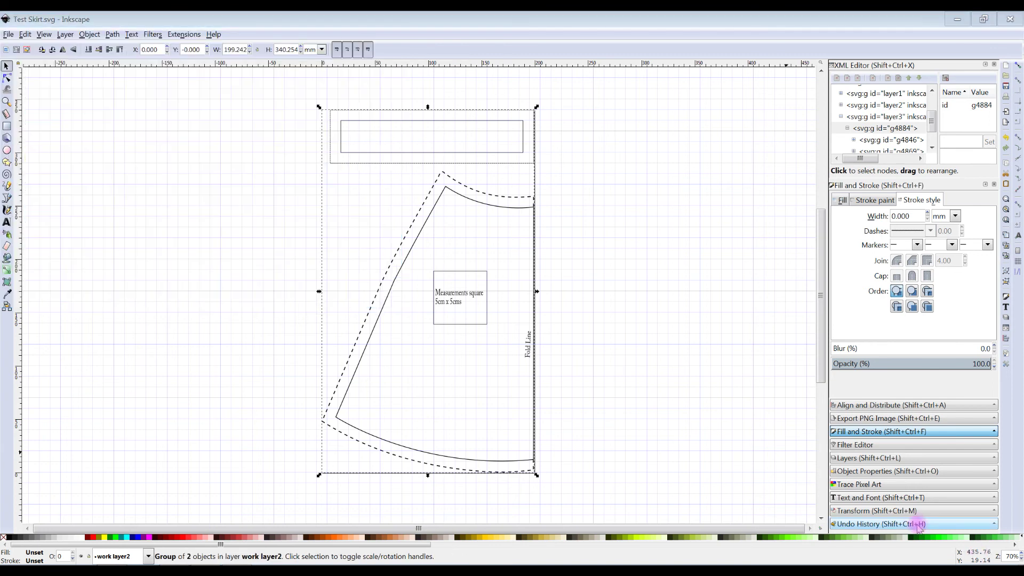
Unlock the measurements layer and delete it from the document.
click(849, 459)
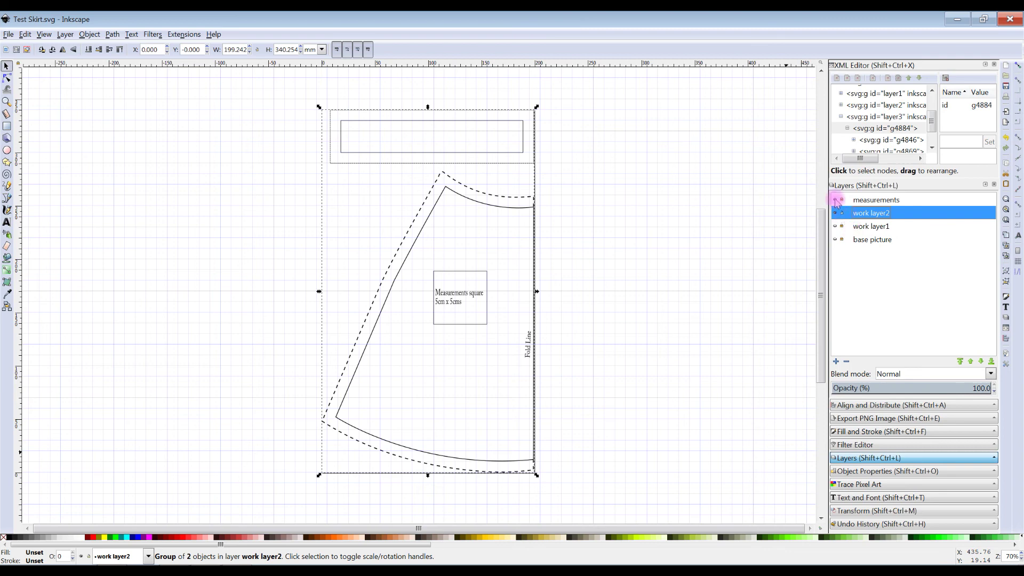
click(860, 201)
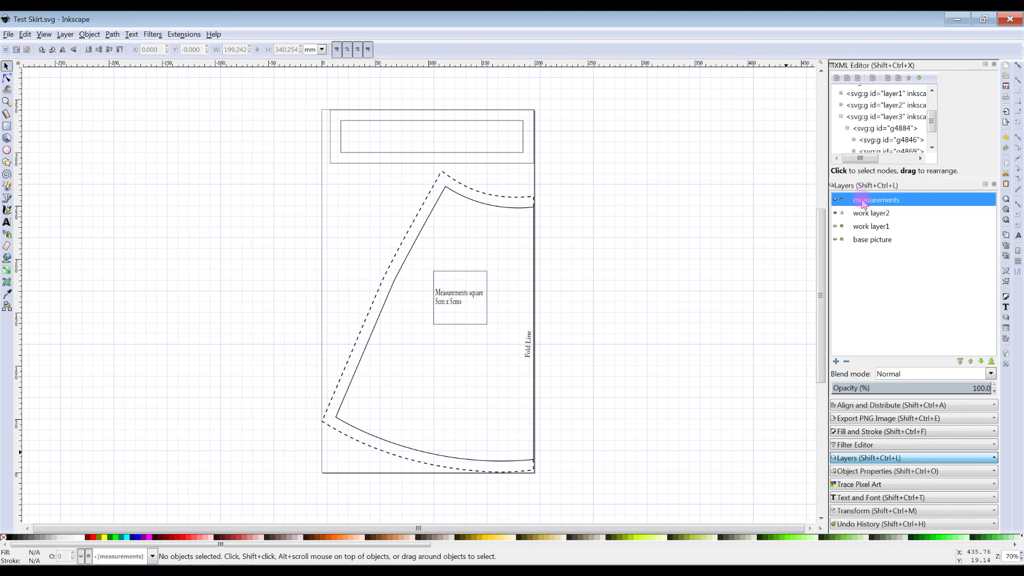
click(842, 201)
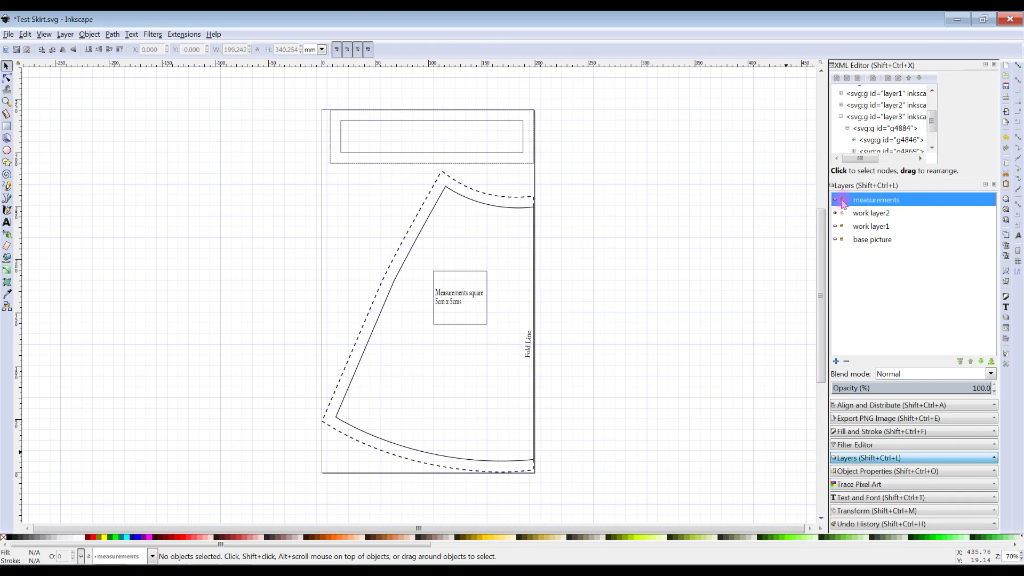
right_click(874, 203)
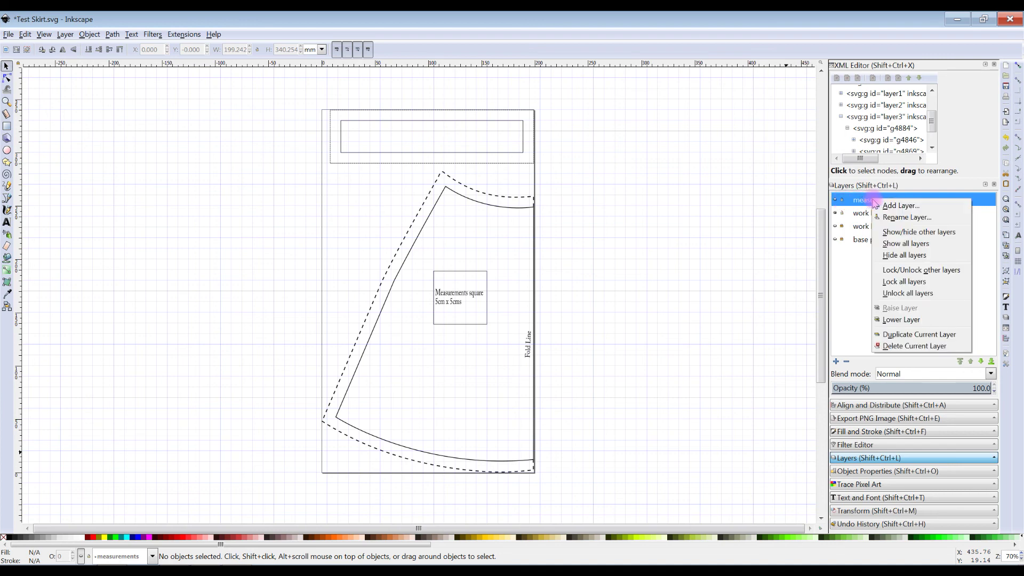
click(903, 347)
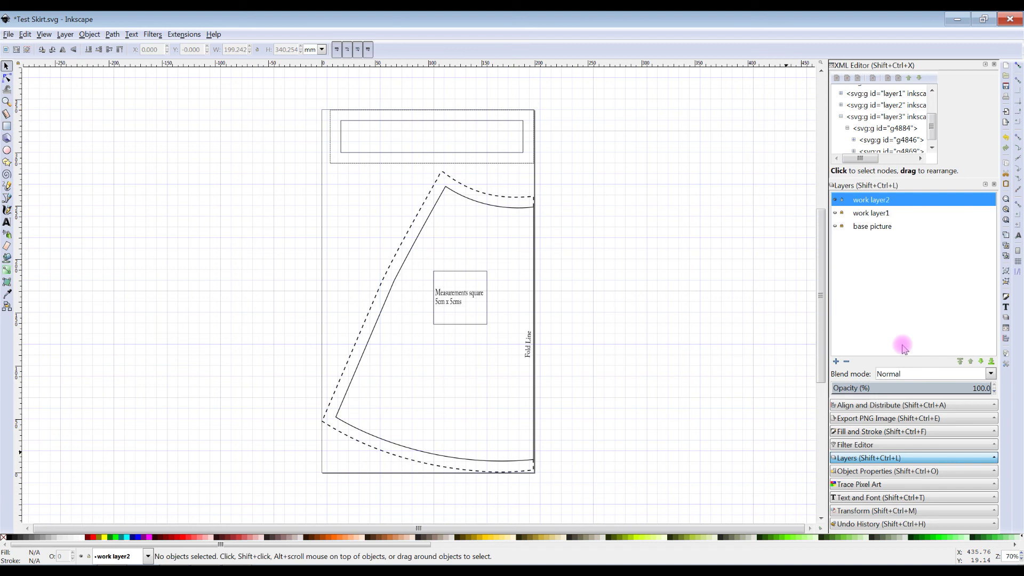
Show and hide the work layer1 and base picture layers in turn to check their contents.
click(836, 213)
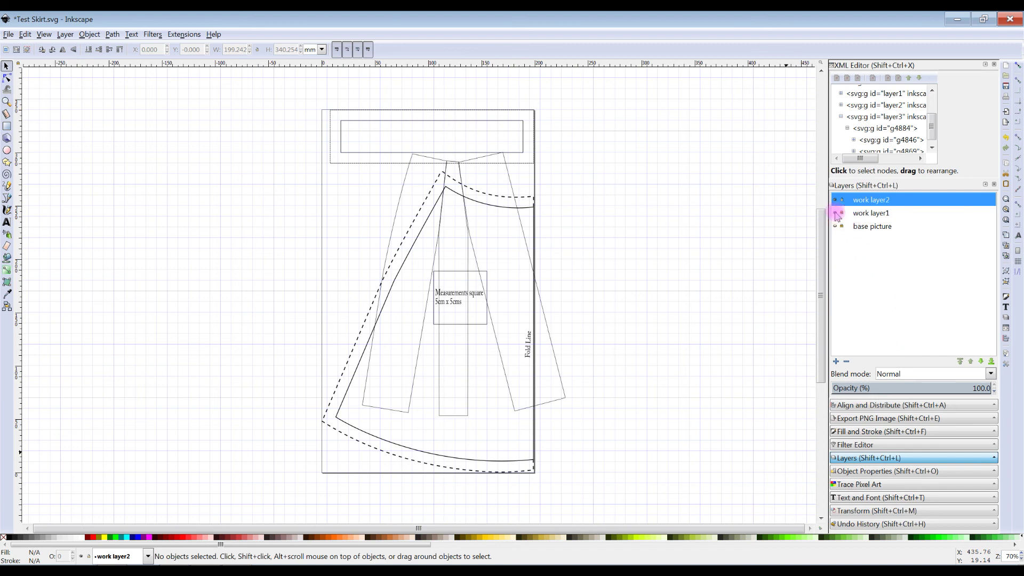
click(836, 213)
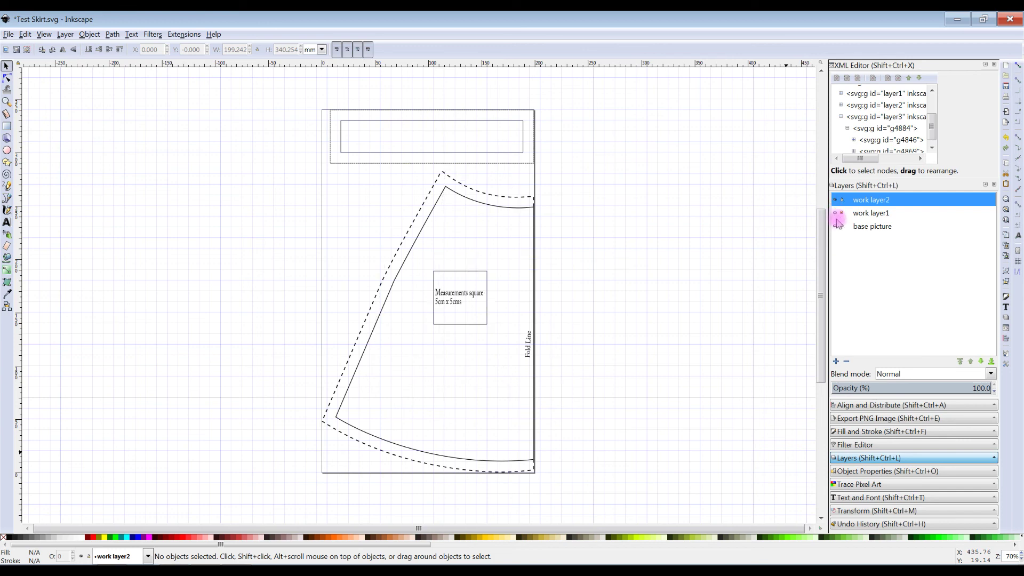
click(835, 227)
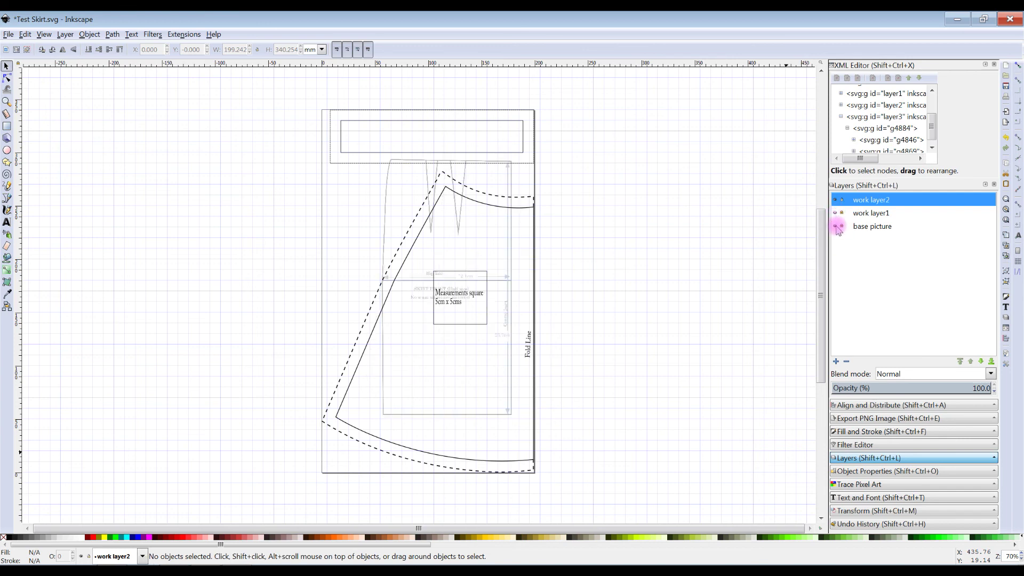
click(836, 226)
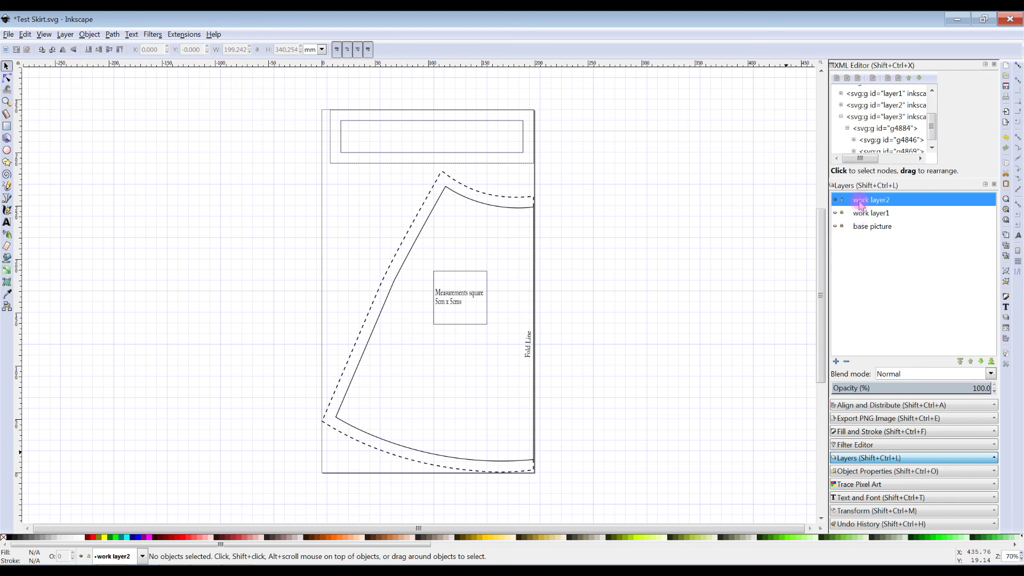
Lock work layer2 to protect the pattern, and delete work layer1.
click(842, 200)
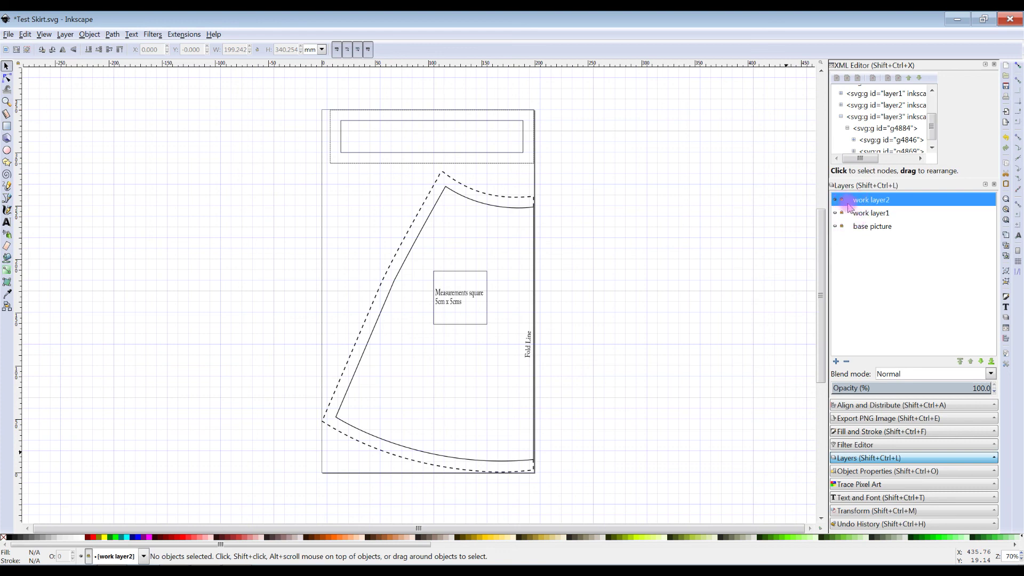
click(859, 216)
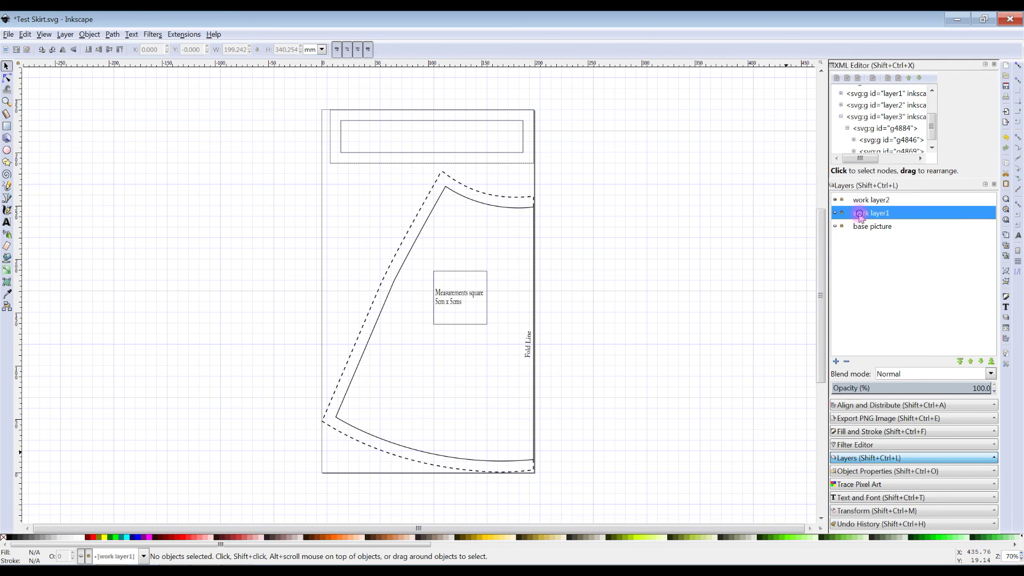
right_click(859, 217)
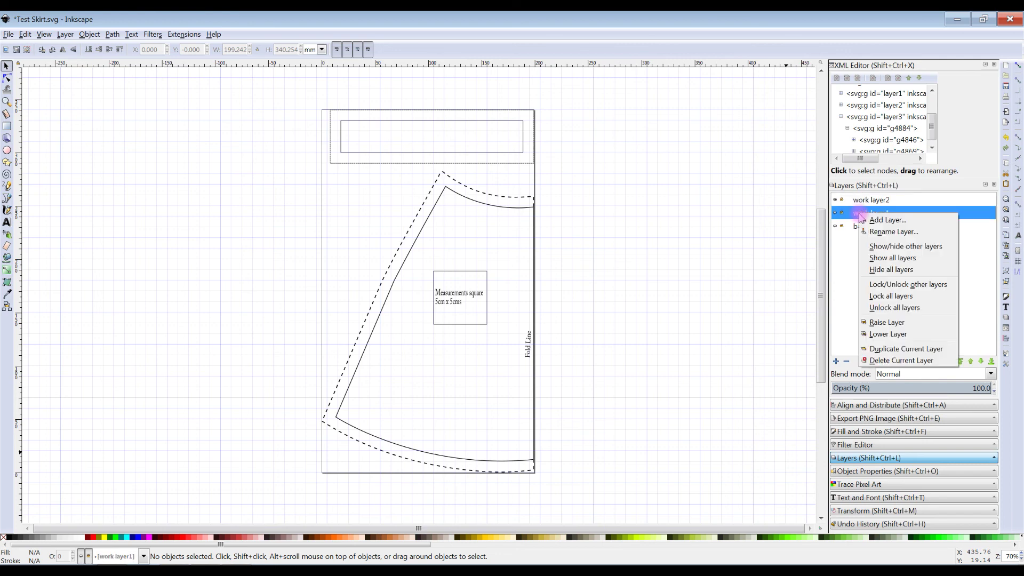
click(889, 361)
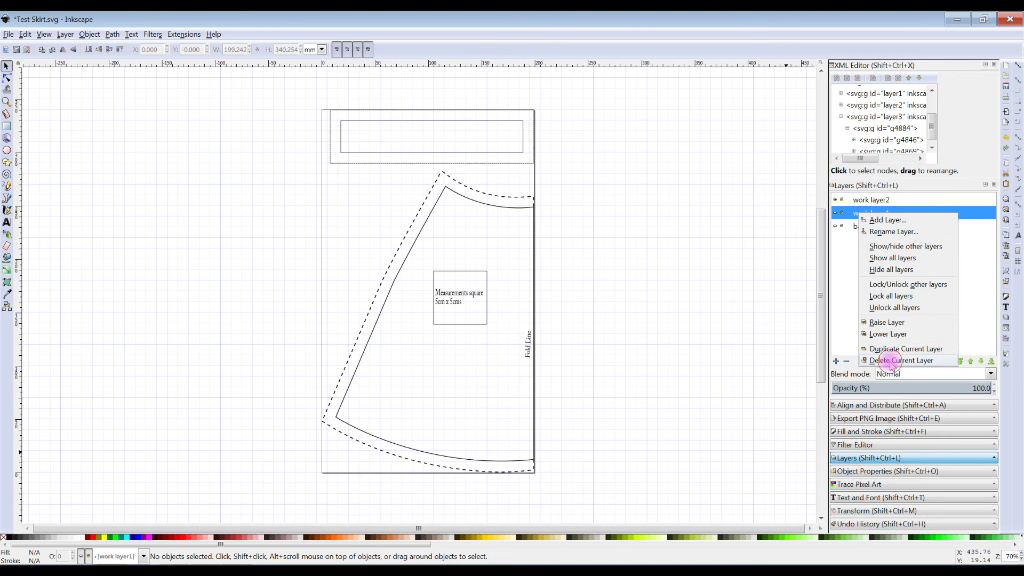
Delete the base picture layer, keeping only work layer2 in the document.
click(858, 214)
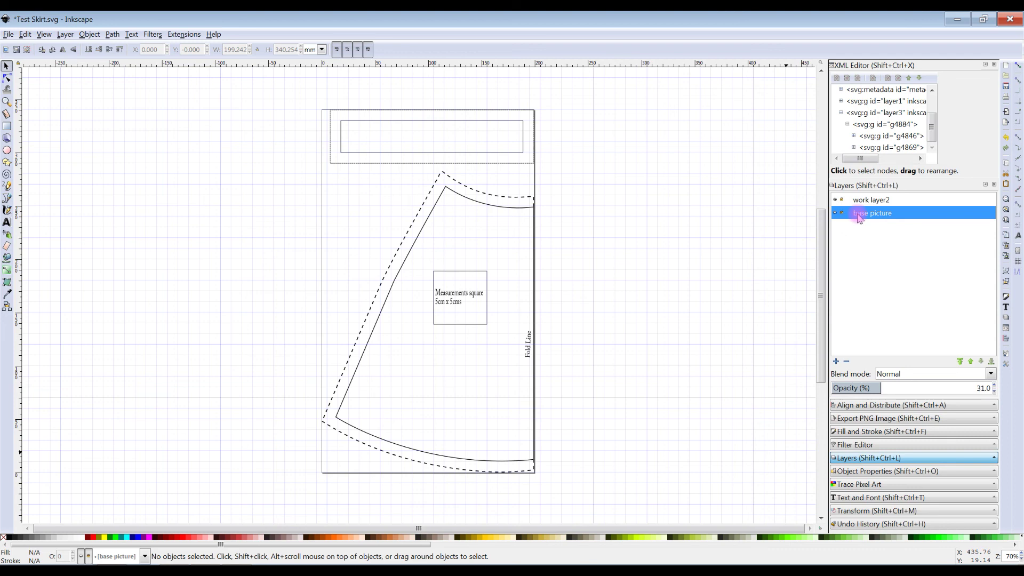
right_click(857, 215)
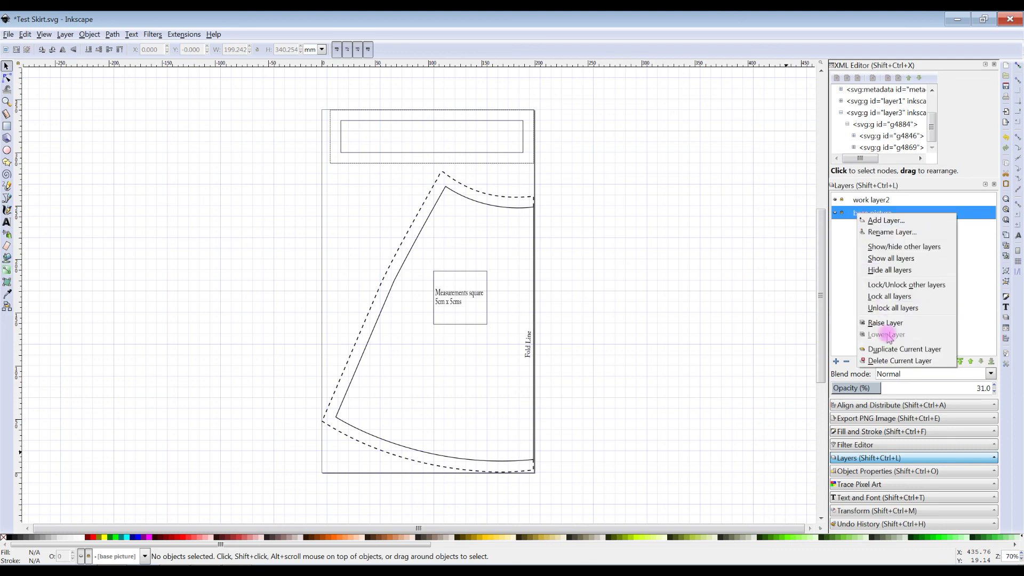
click(889, 361)
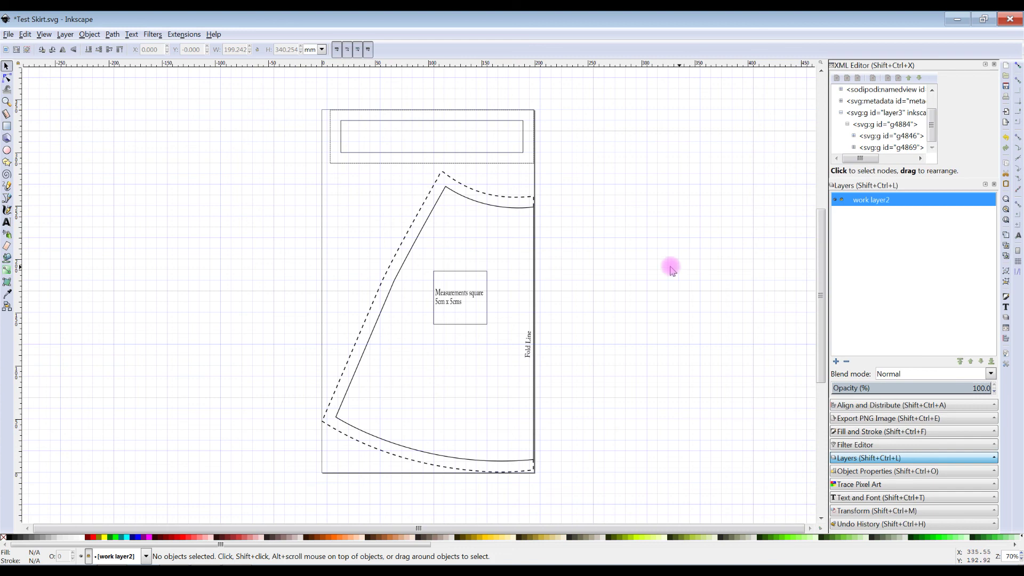
Save the pattern as Test Skirt.pdf in Portable Document Format, using PDF 1.5, embedded fonts and the document's page size.
click(9, 34)
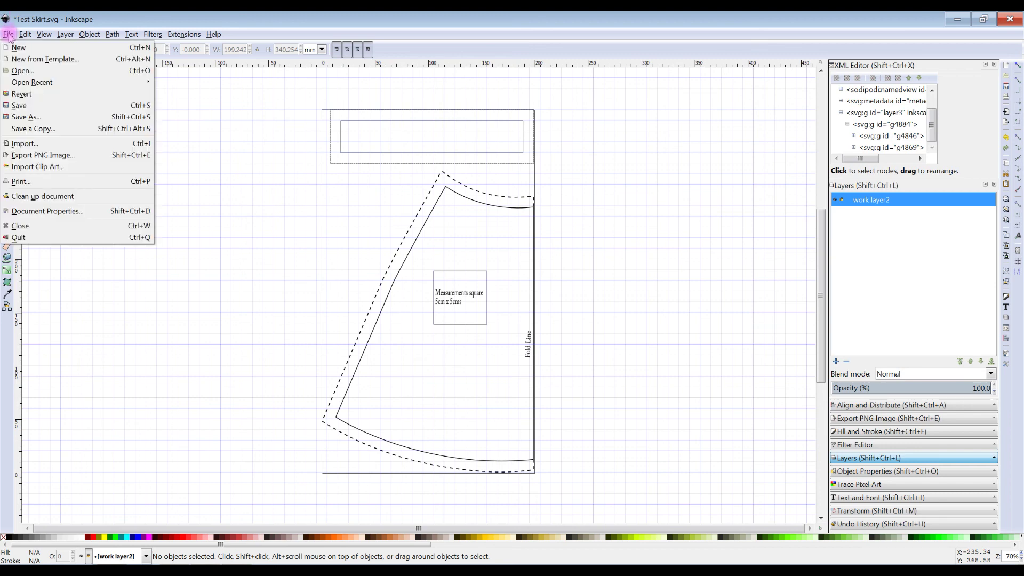
click(21, 117)
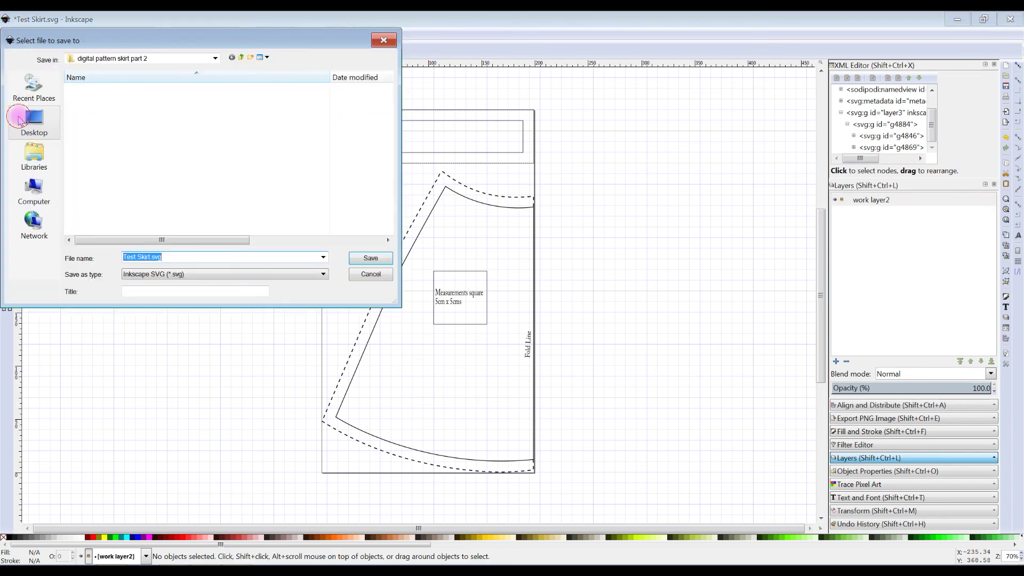
click(324, 274)
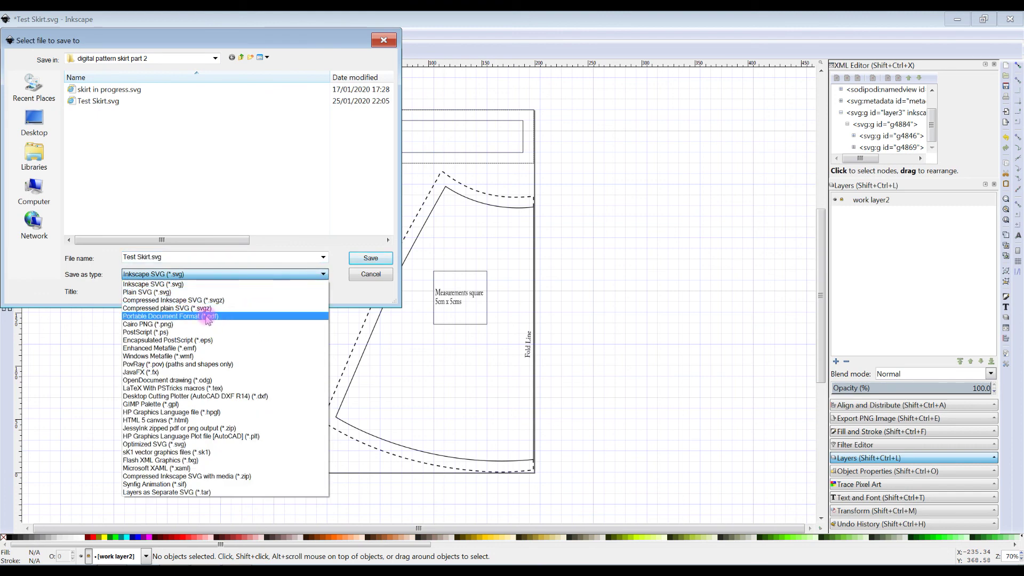
click(187, 316)
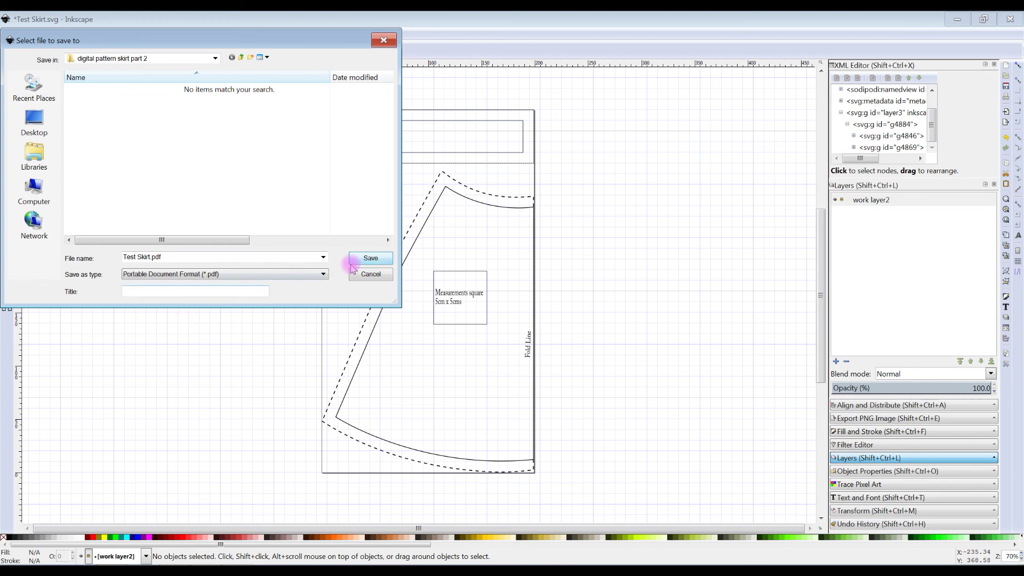
click(376, 259)
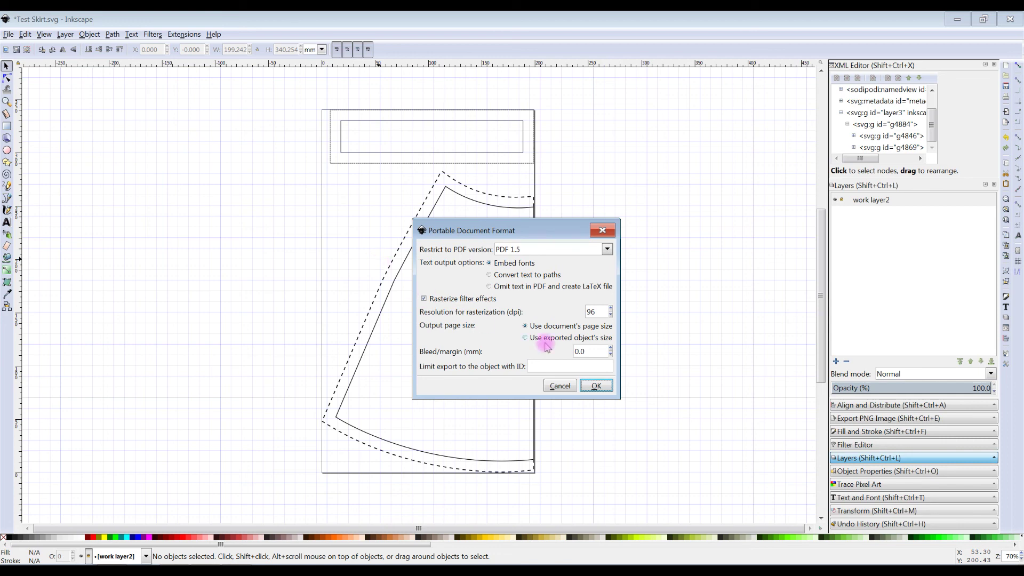
click(599, 387)
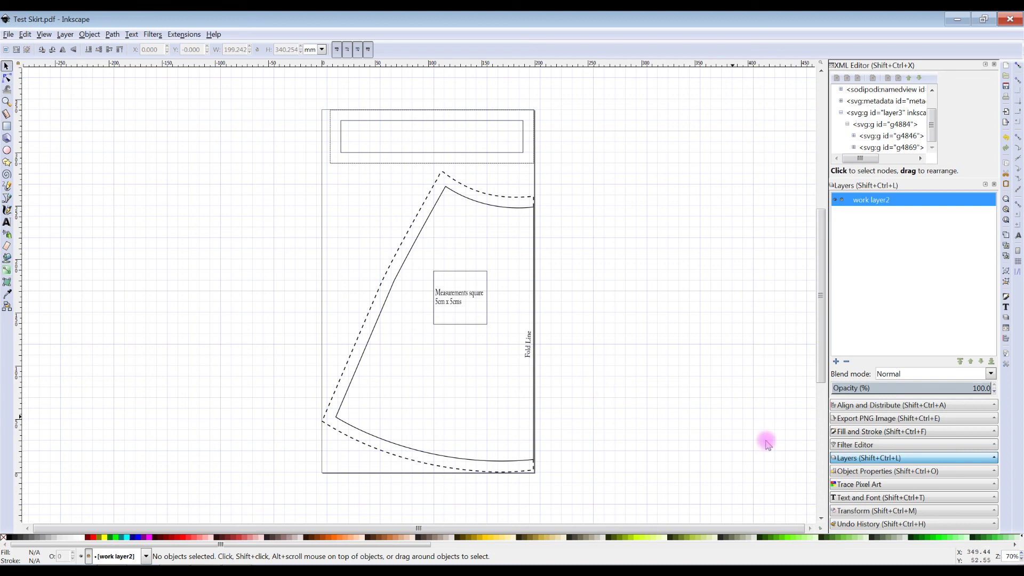
click(596, 323)
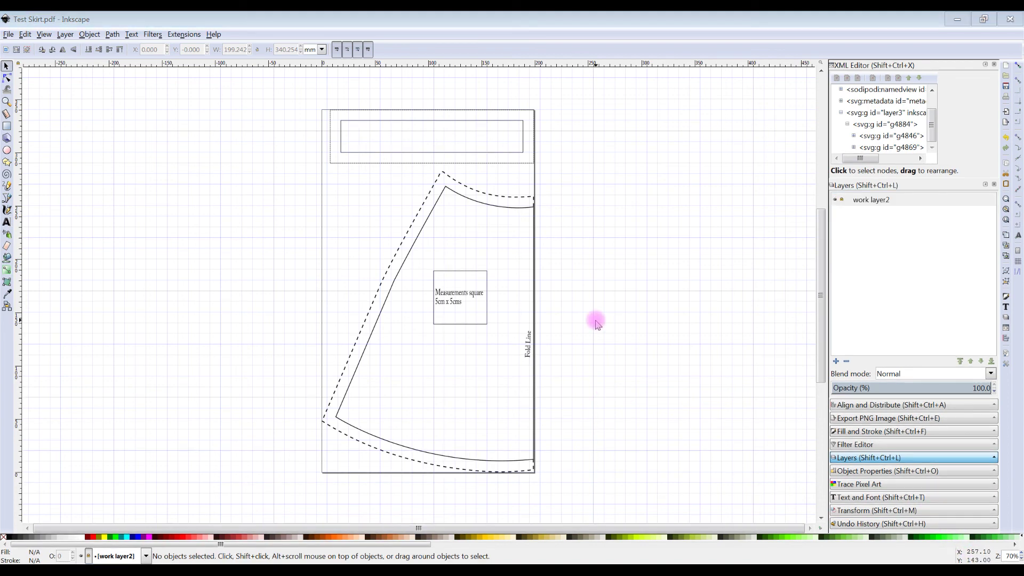